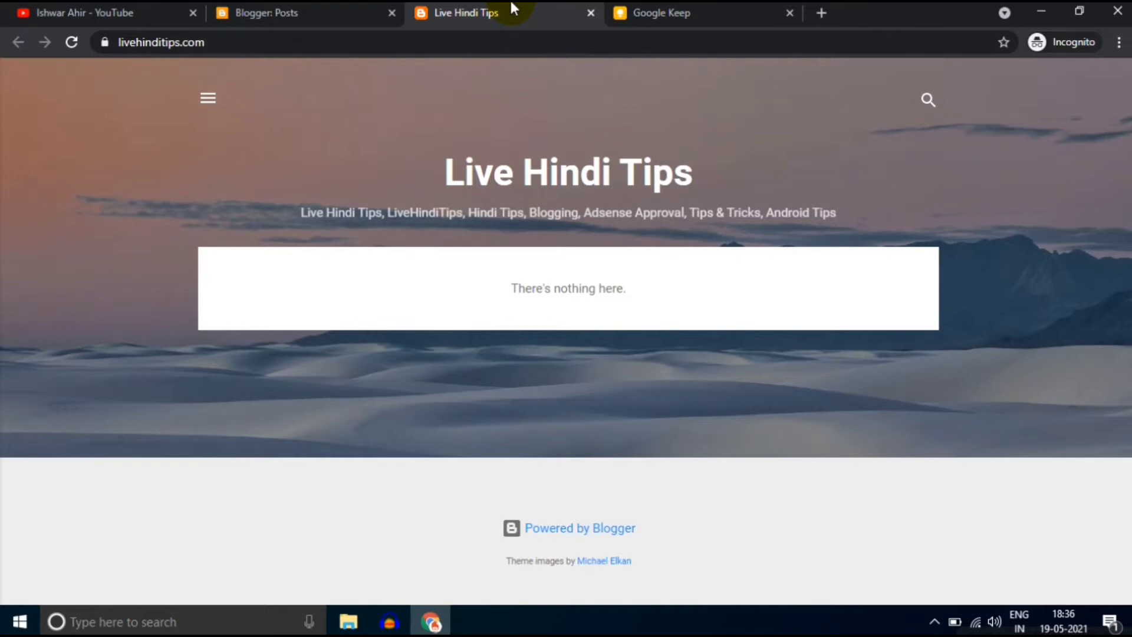
Step: Switch to Blogger and start a new page for the Live Hindi Tips blog
left_click(320, 8)
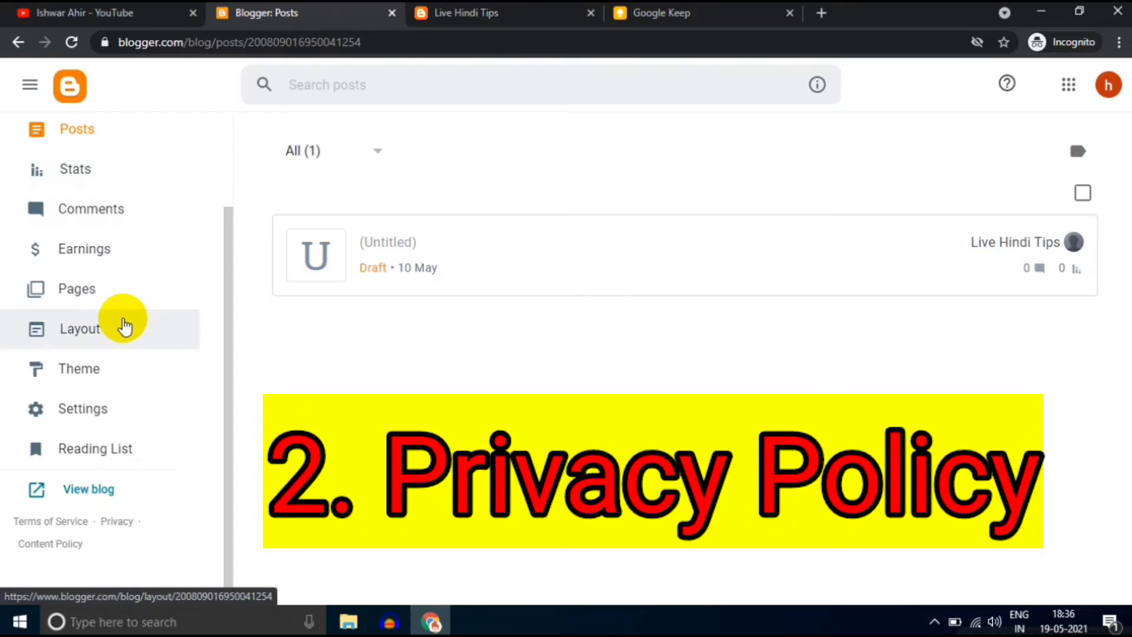
left_click(130, 298)
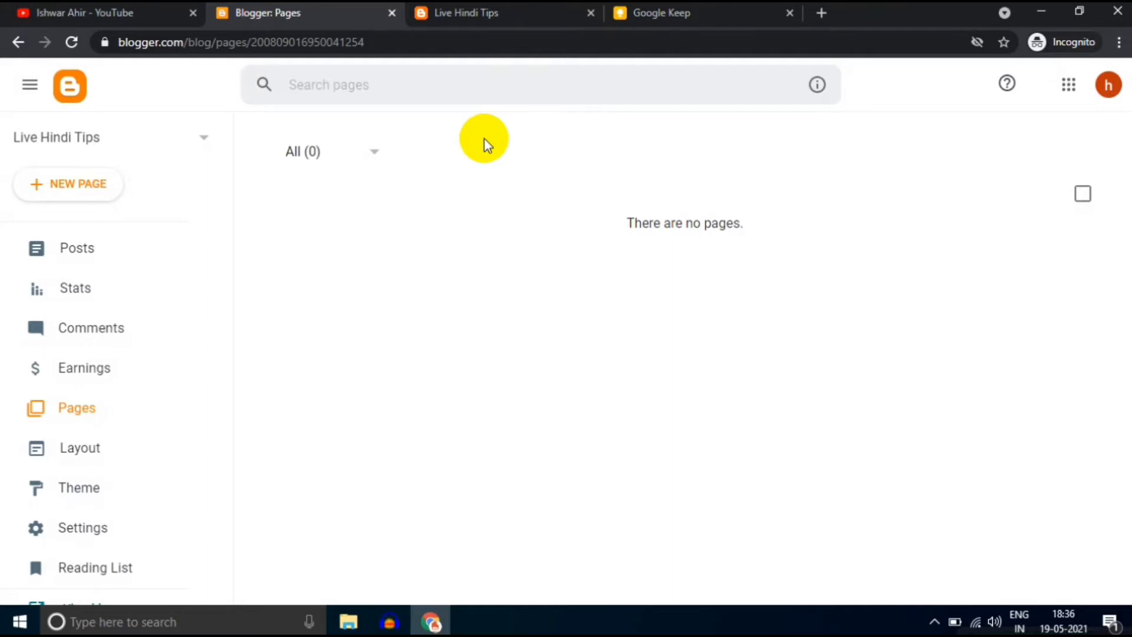
left_click(70, 184)
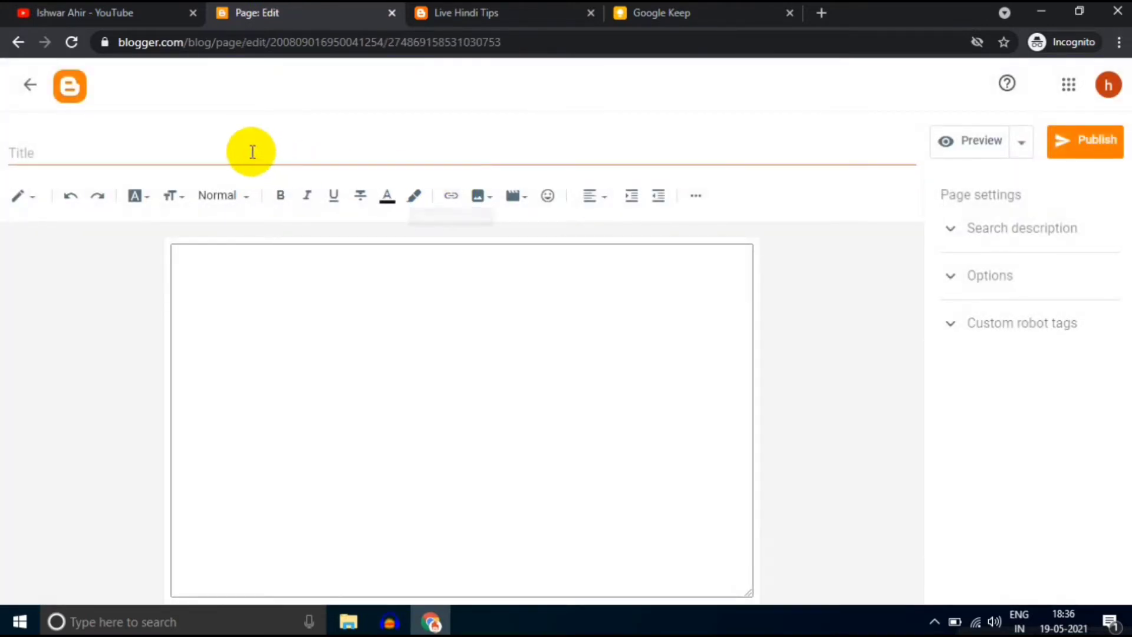
Step: Title the new page "About Us" and place the cursor in its empty body
left_click(252, 152)
type("About")
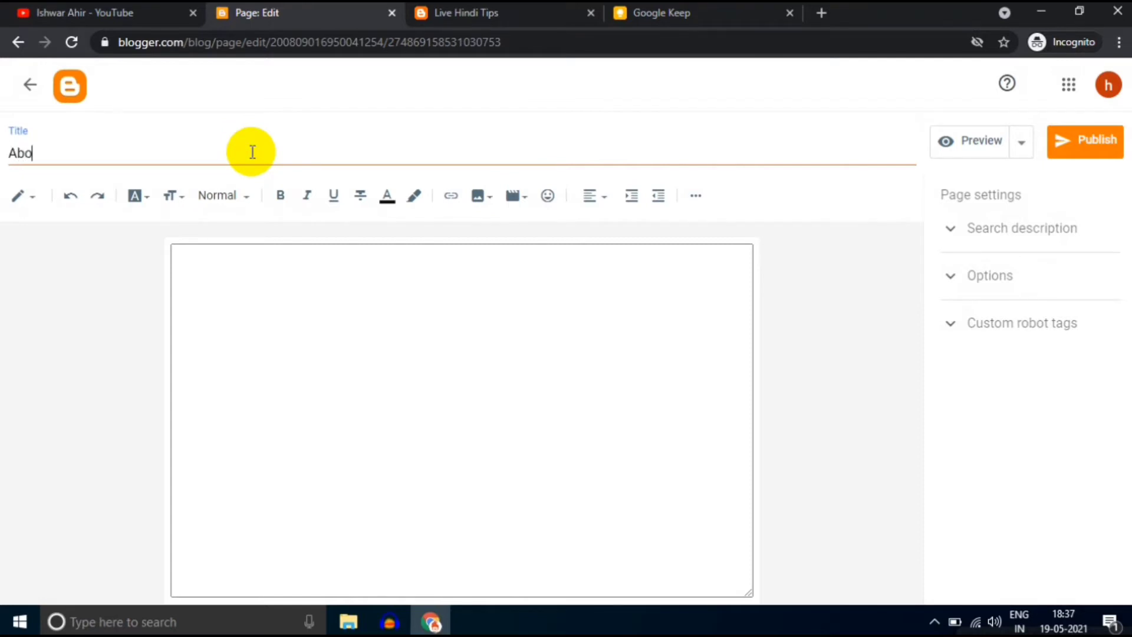
key("BackSpace")
key("BackSpace")
key("BackSpace")
key("BackSpace")
key("BackSpace")
key("BackSpace")
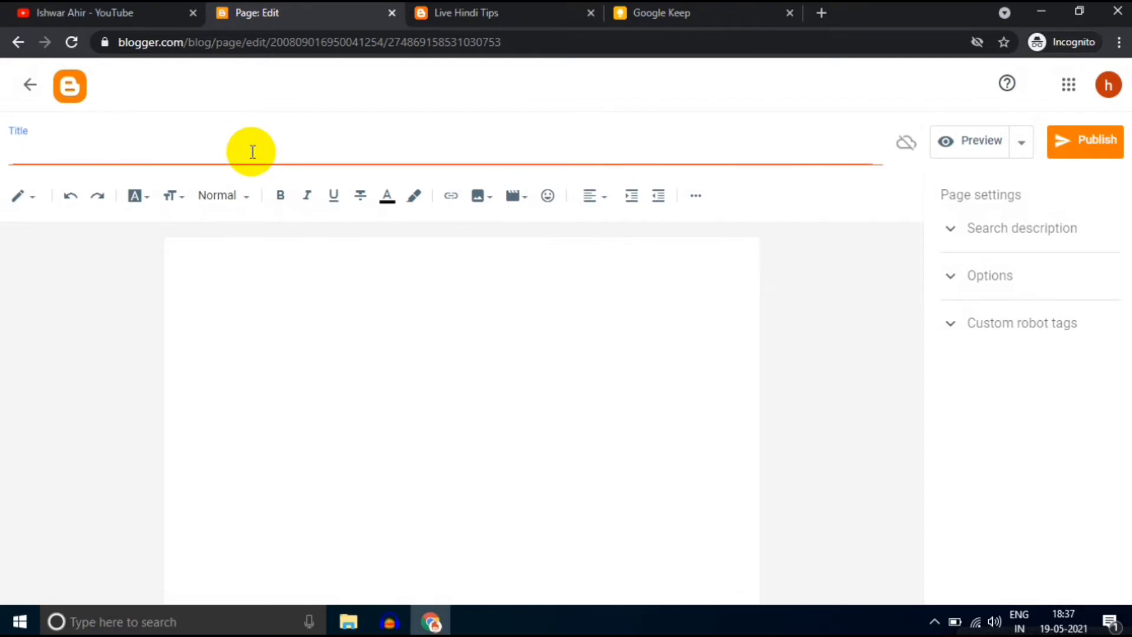
type("About Us")
left_click(190, 257)
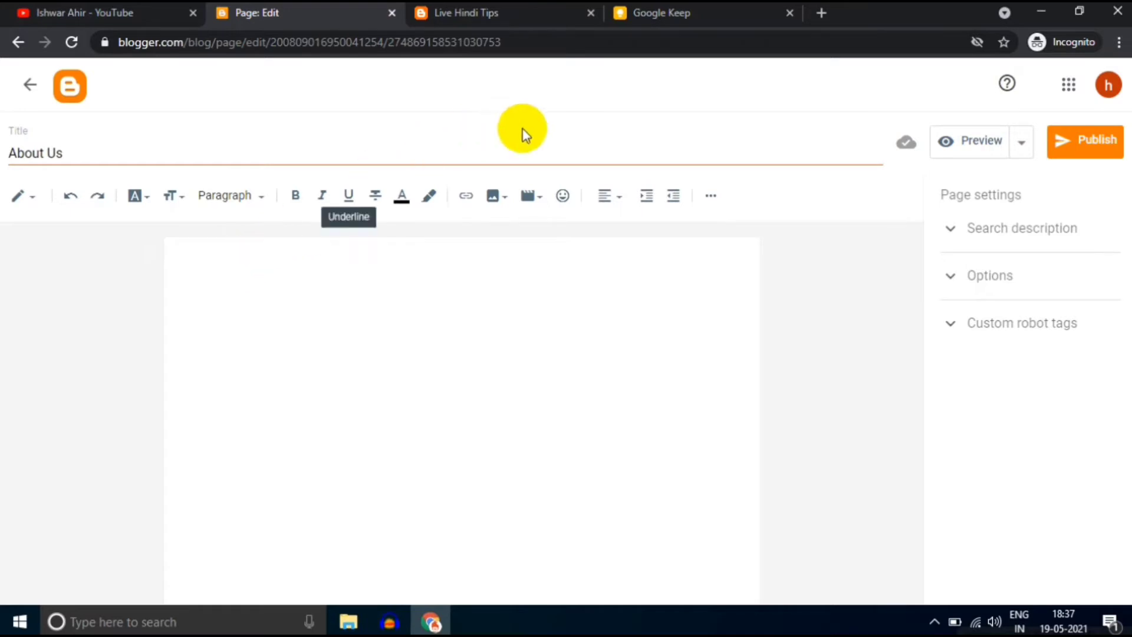
Step: Switch to Google Keep and copy the full body text of the About Us note
left_click(709, 12)
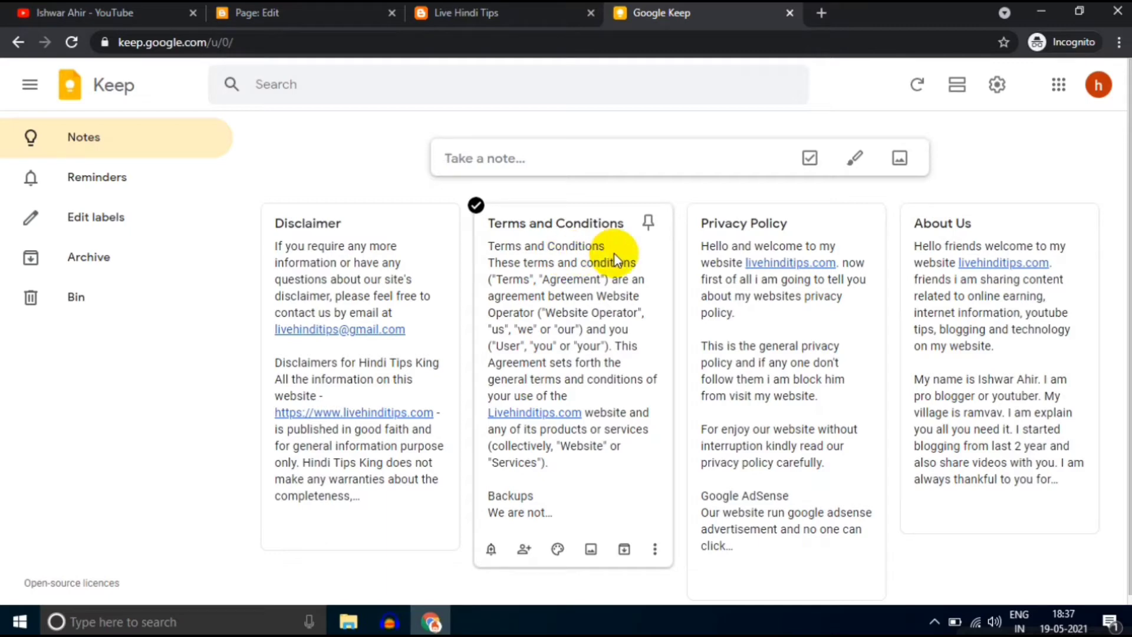
left_click(925, 302)
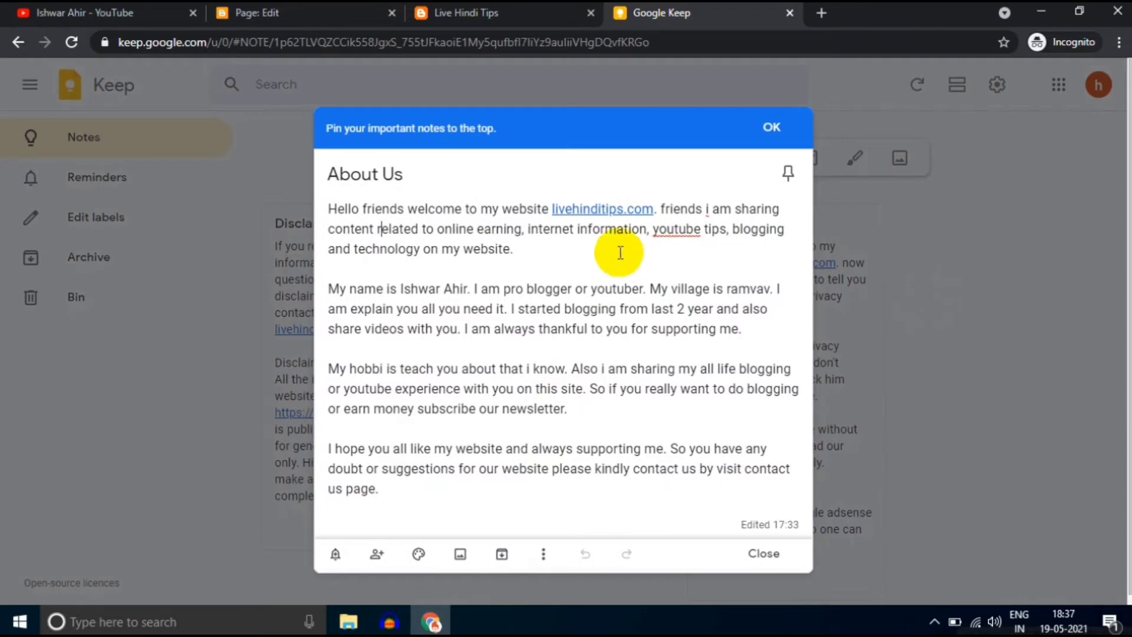
key("ctrl+a")
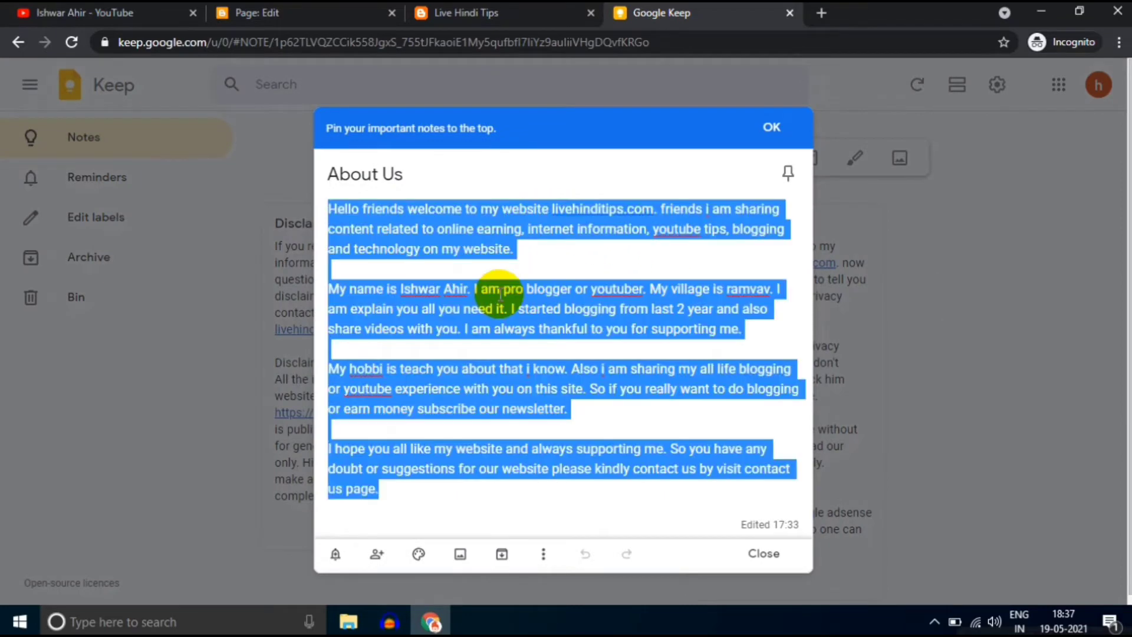
right_click(499, 293)
left_click(530, 327)
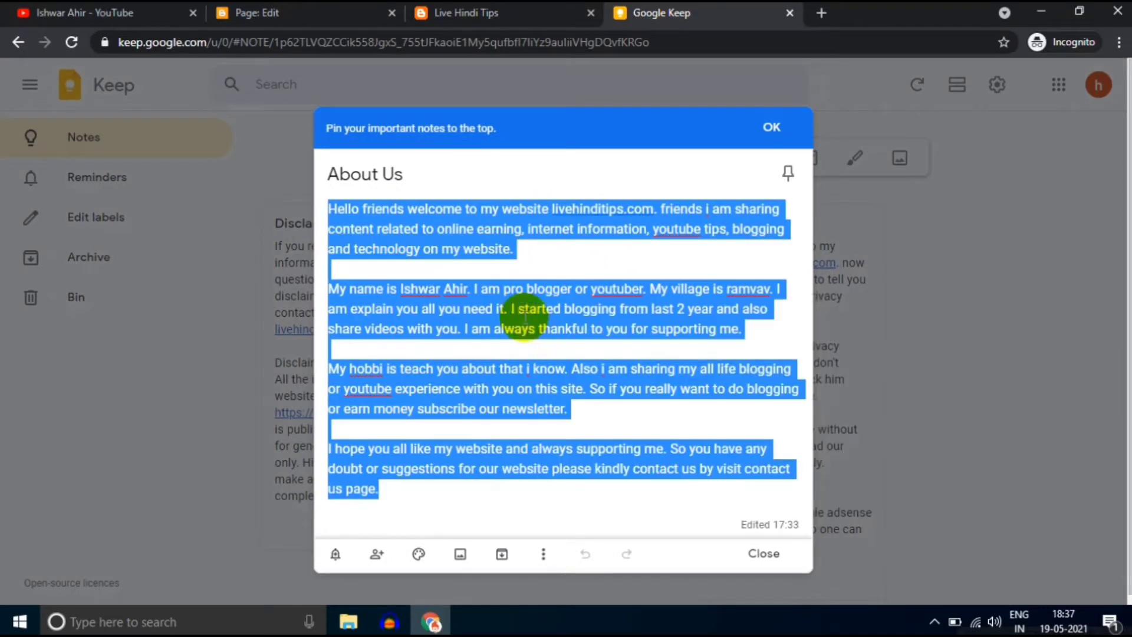
Step: Paste the copied note text into the About Us page body in Blogger and remove the stray space before its first word
left_click(102, 11)
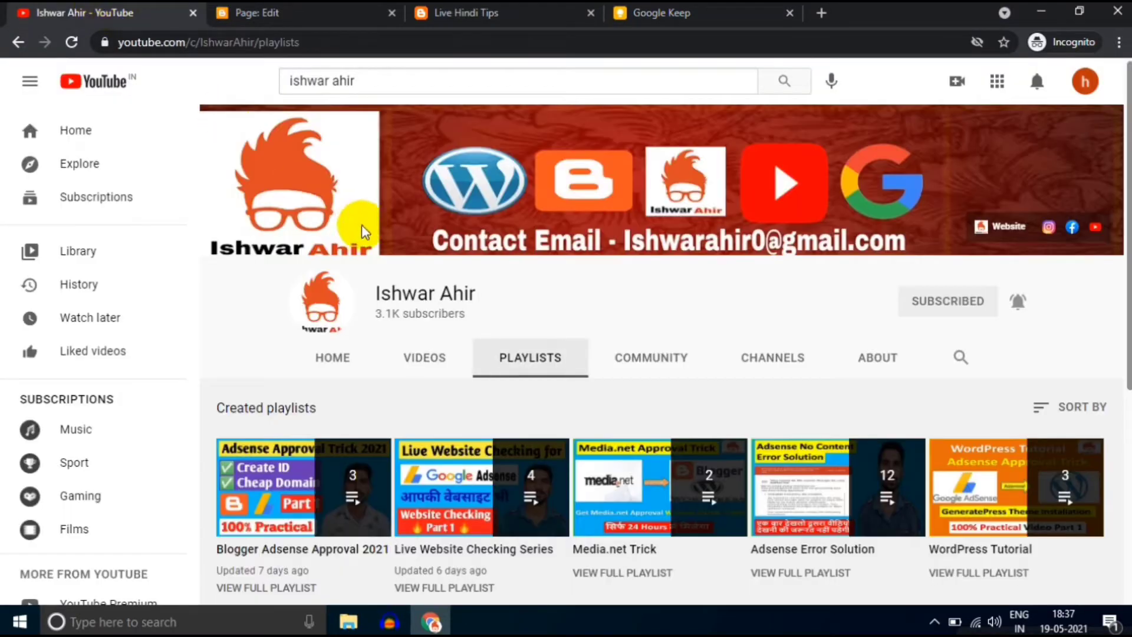
left_click(317, 9)
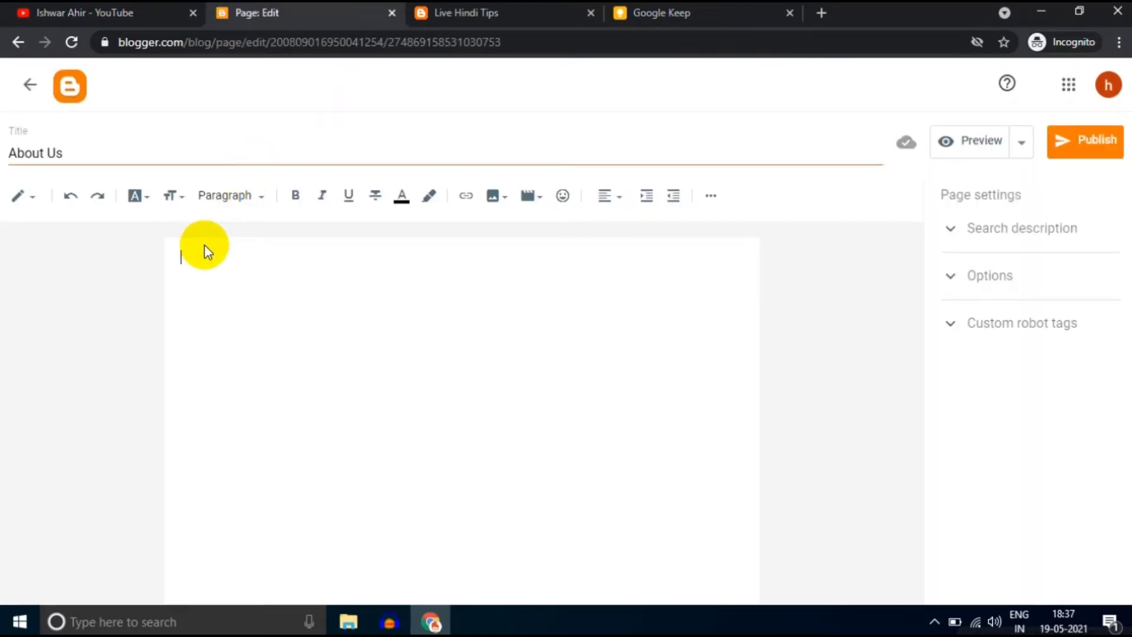
key("ctrl+v")
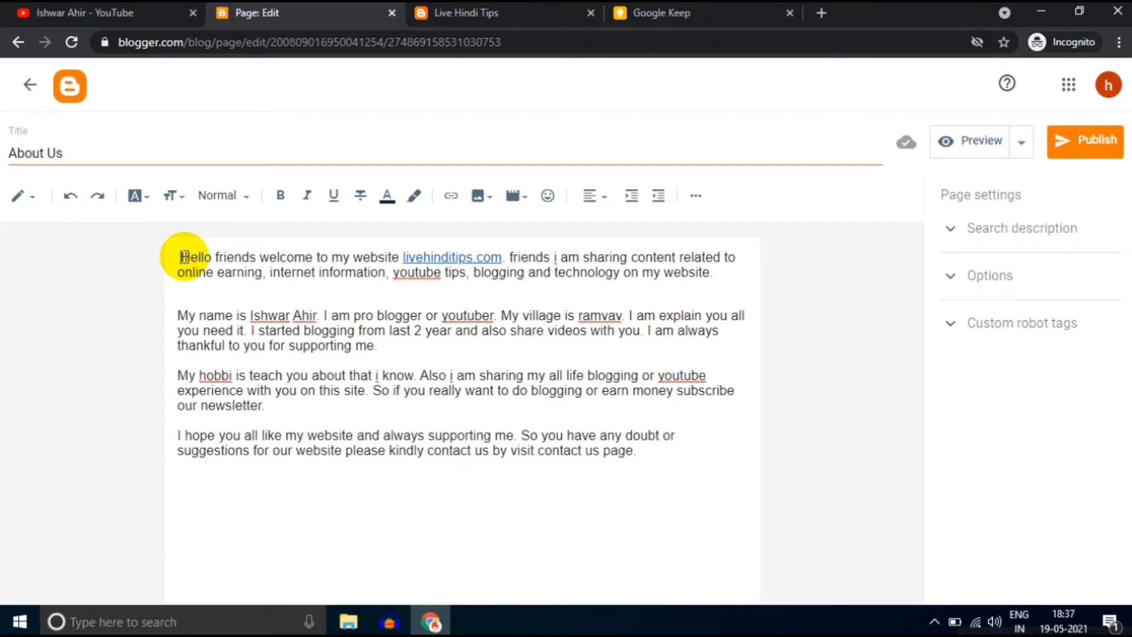
key("BackSpace")
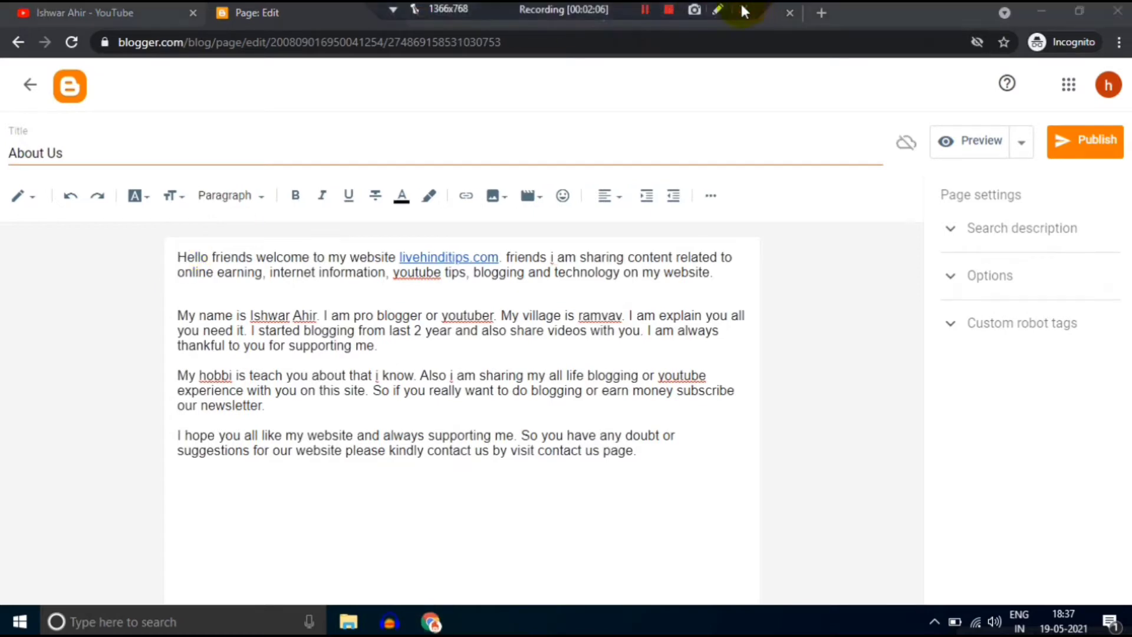
Step: Compare the page with the Google Keep note and delete the extra blank line above the second paragraph in Blogger
left_click(706, 18)
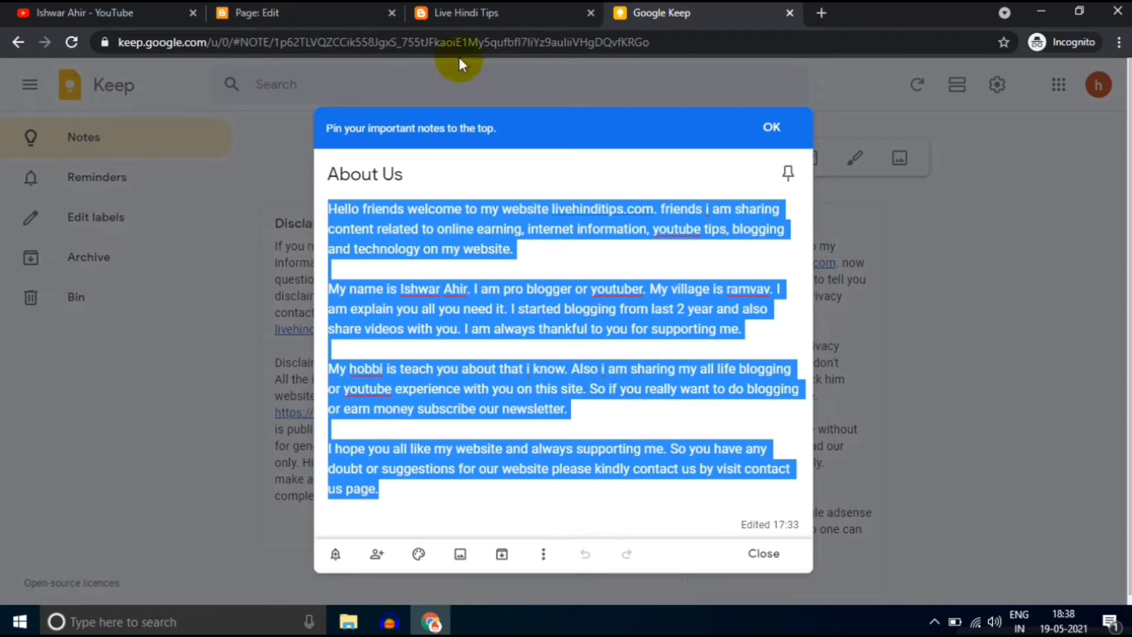
left_click(303, 9)
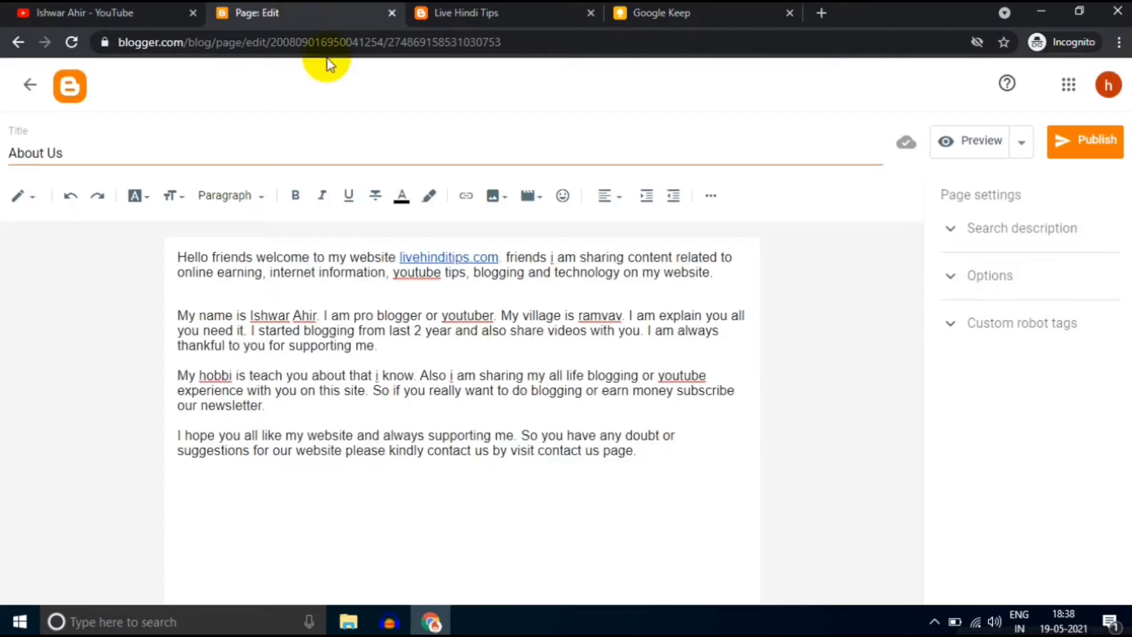
left_click(180, 317)
key("BackSpace")
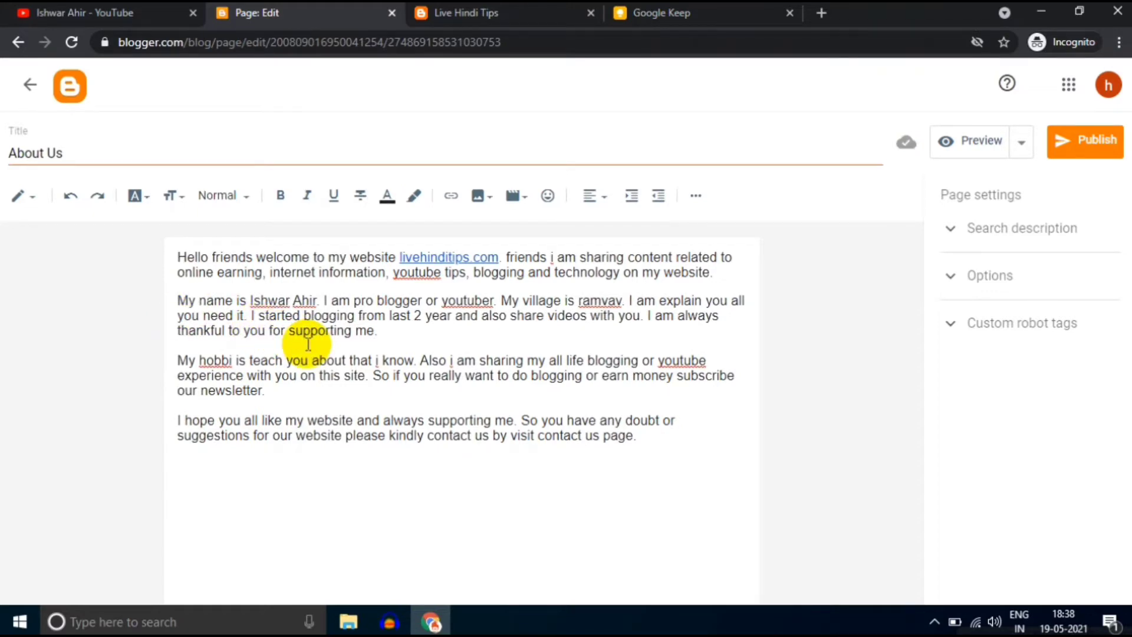
right_click(307, 344)
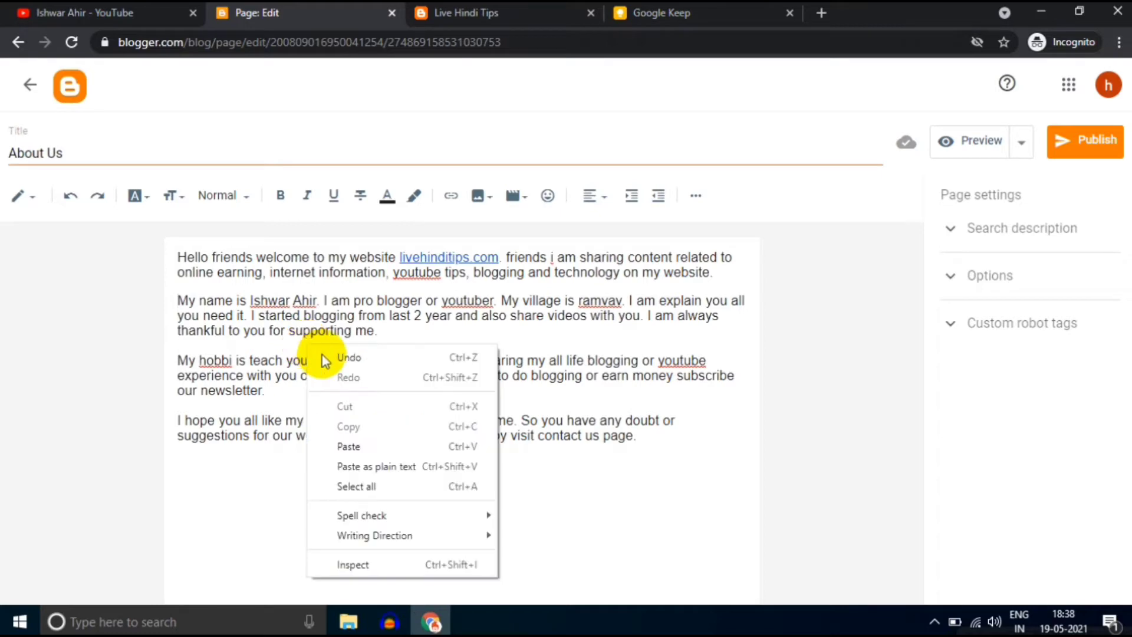
left_click(244, 415)
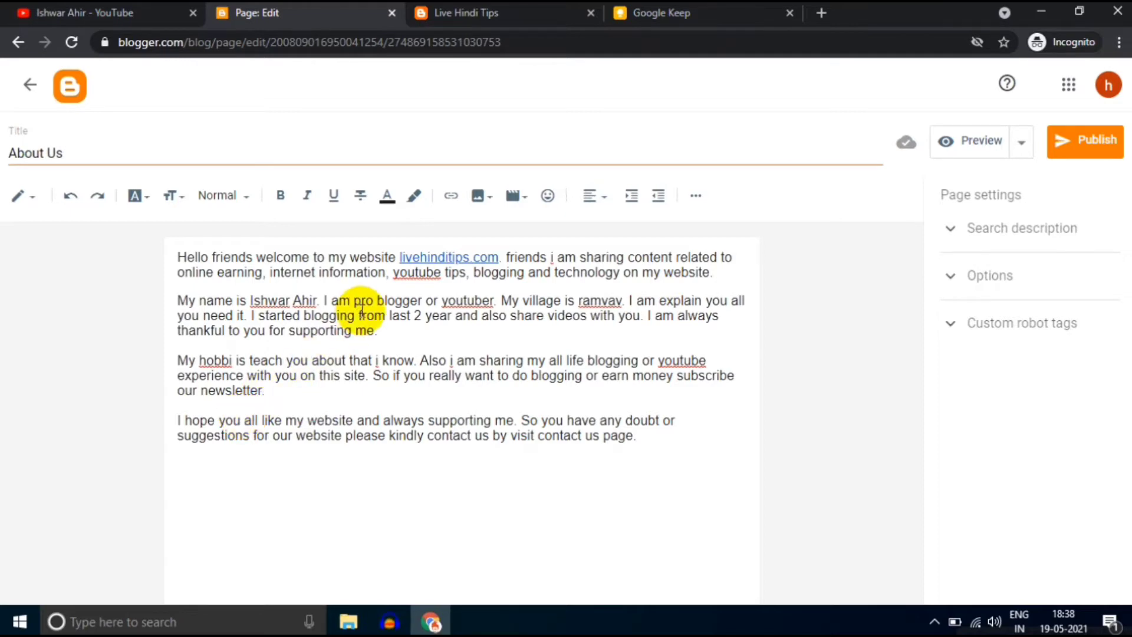
left_click(273, 258)
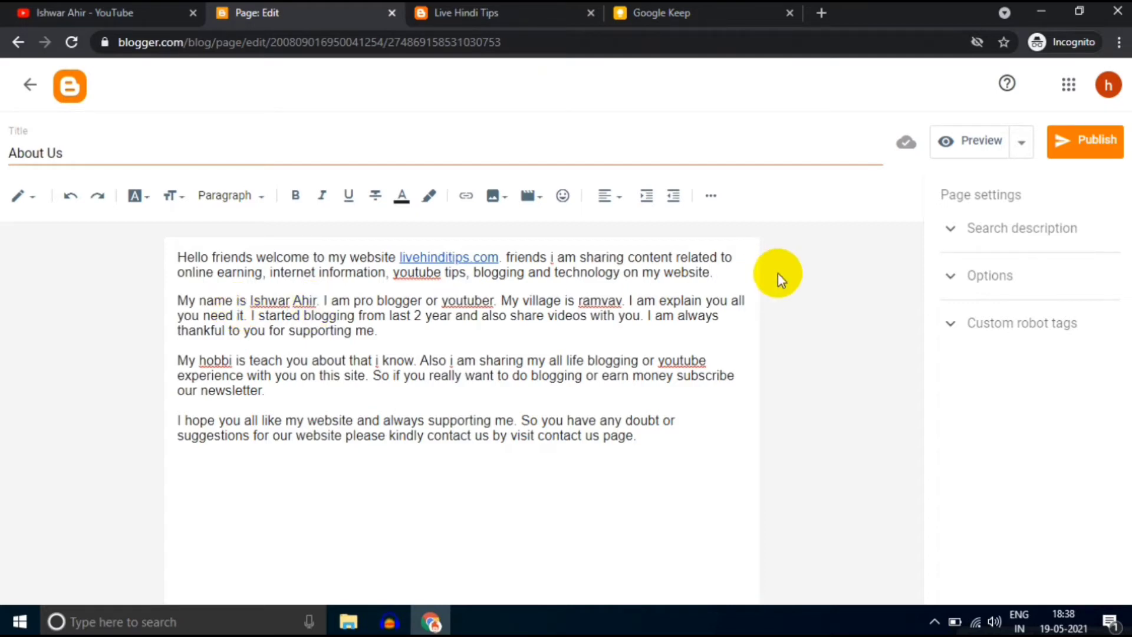
left_click(969, 242)
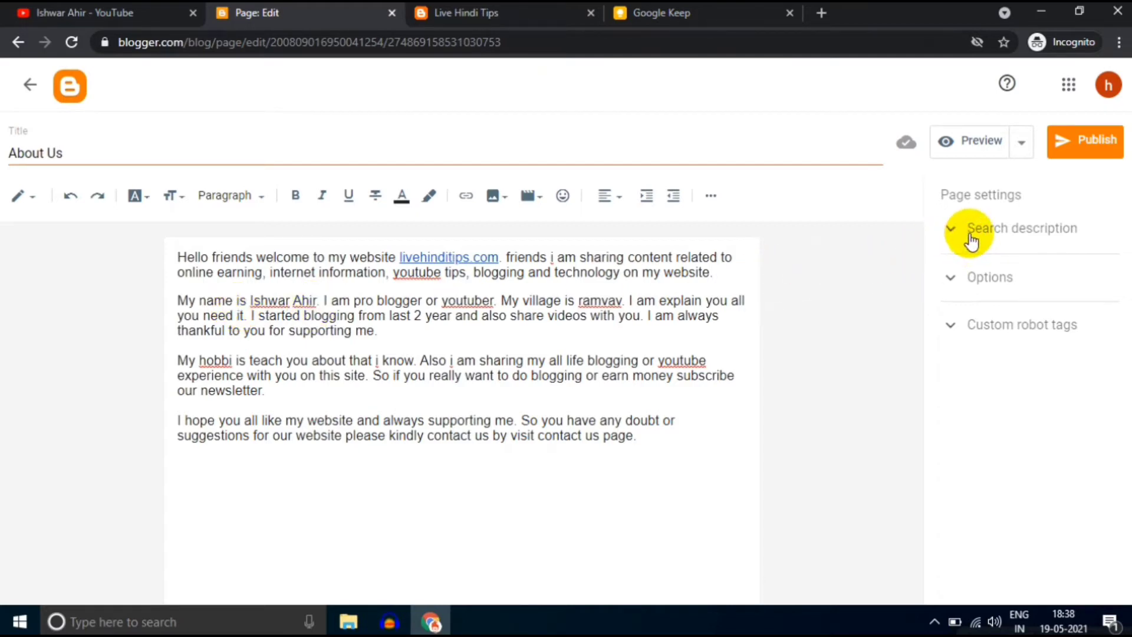
left_click(971, 240)
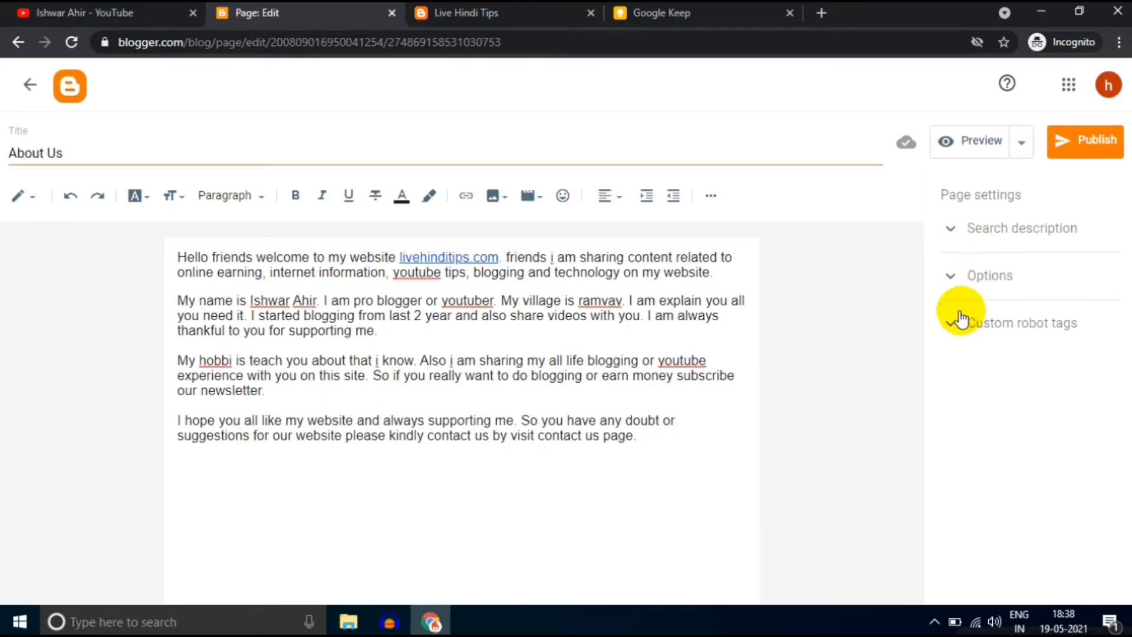
Step: Replace the default custom robot tag of the About Us page with the all and noodp tags
left_click(949, 325)
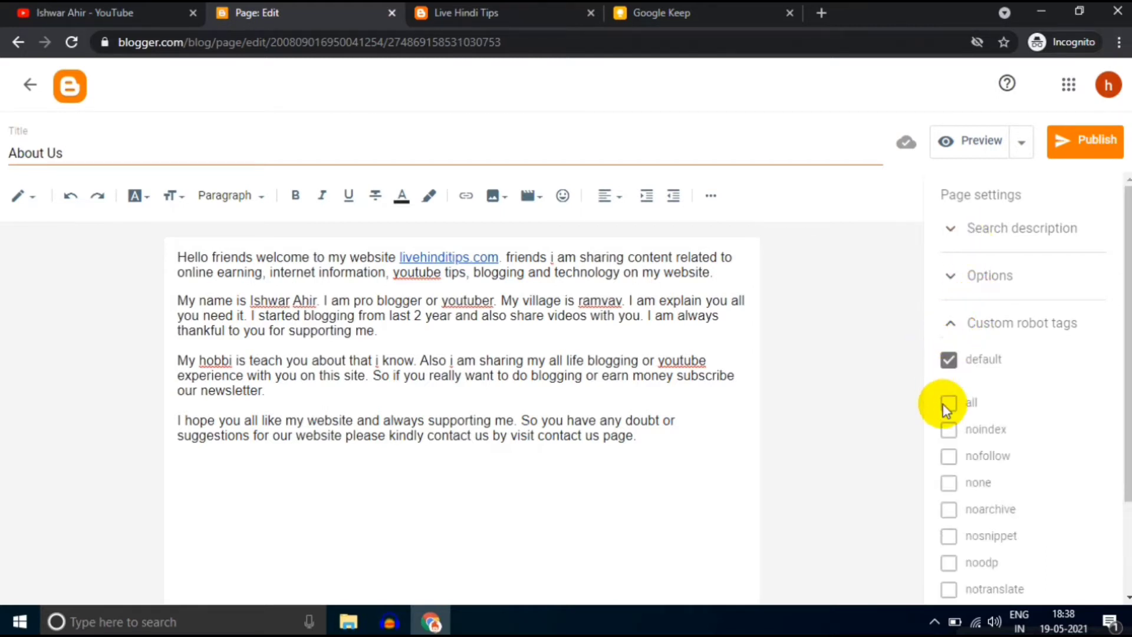
left_click(947, 361)
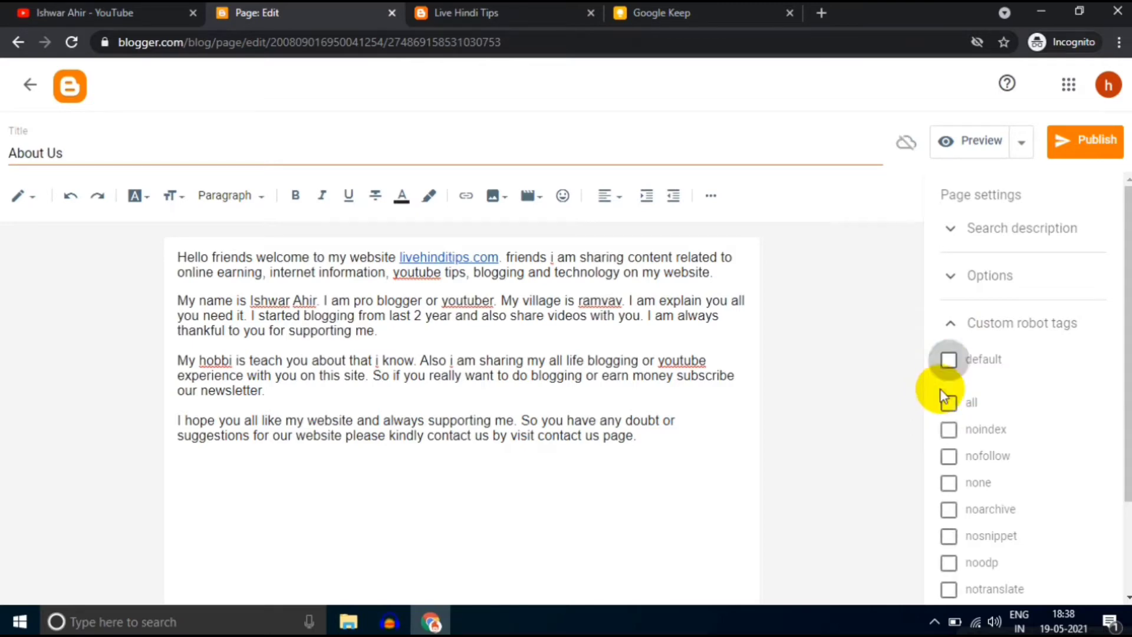
left_click(949, 406)
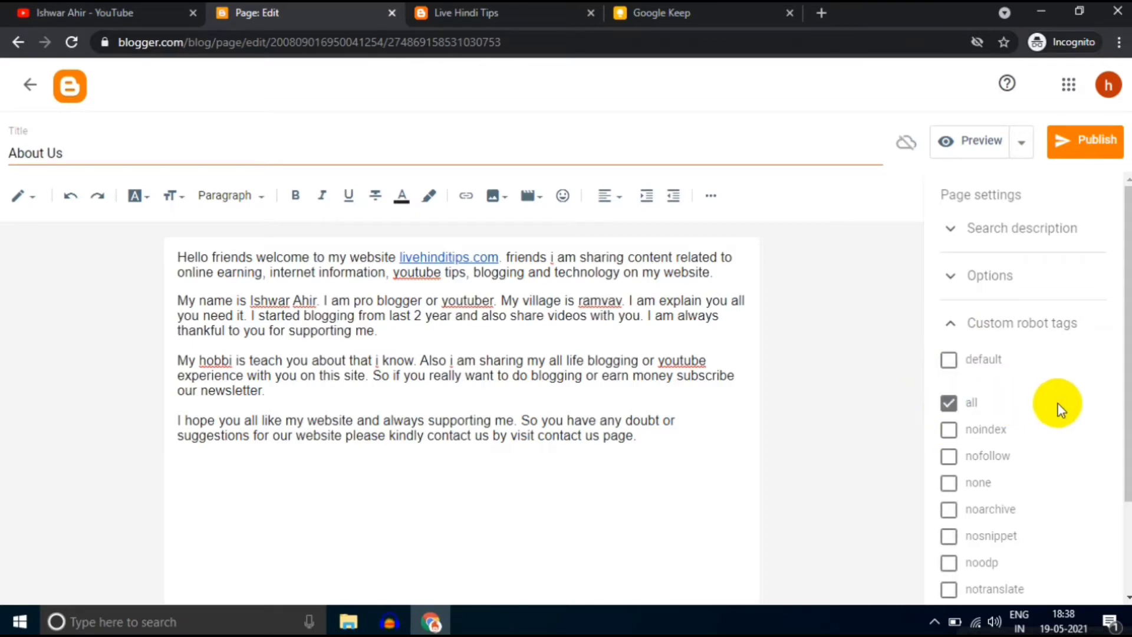
scroll(1058, 409, "down", 2)
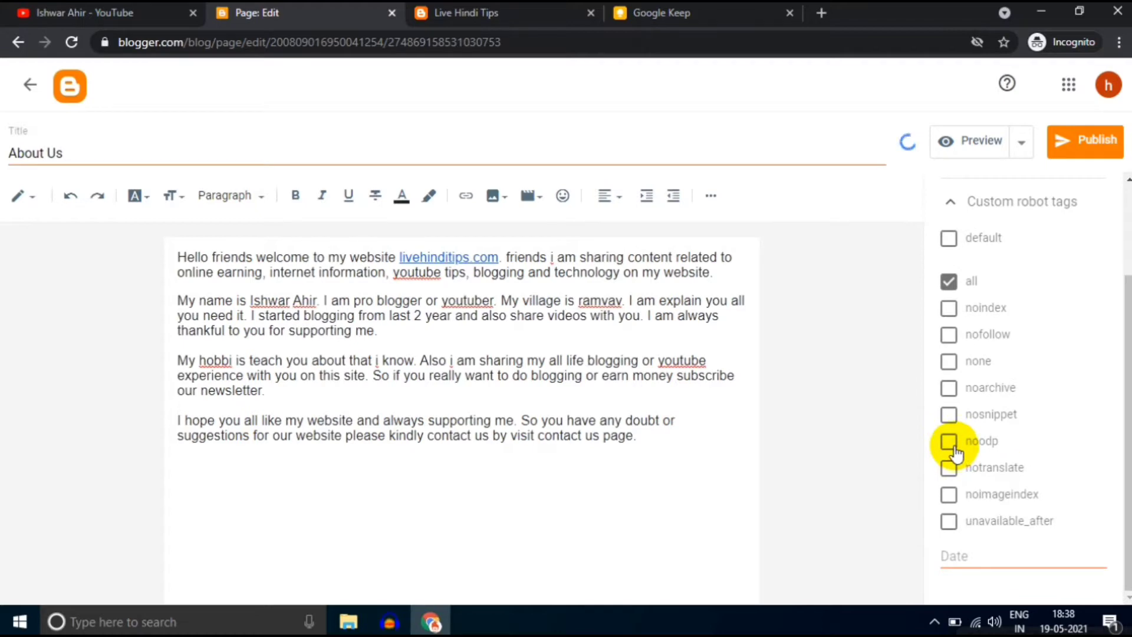
left_click(951, 444)
left_click(995, 204)
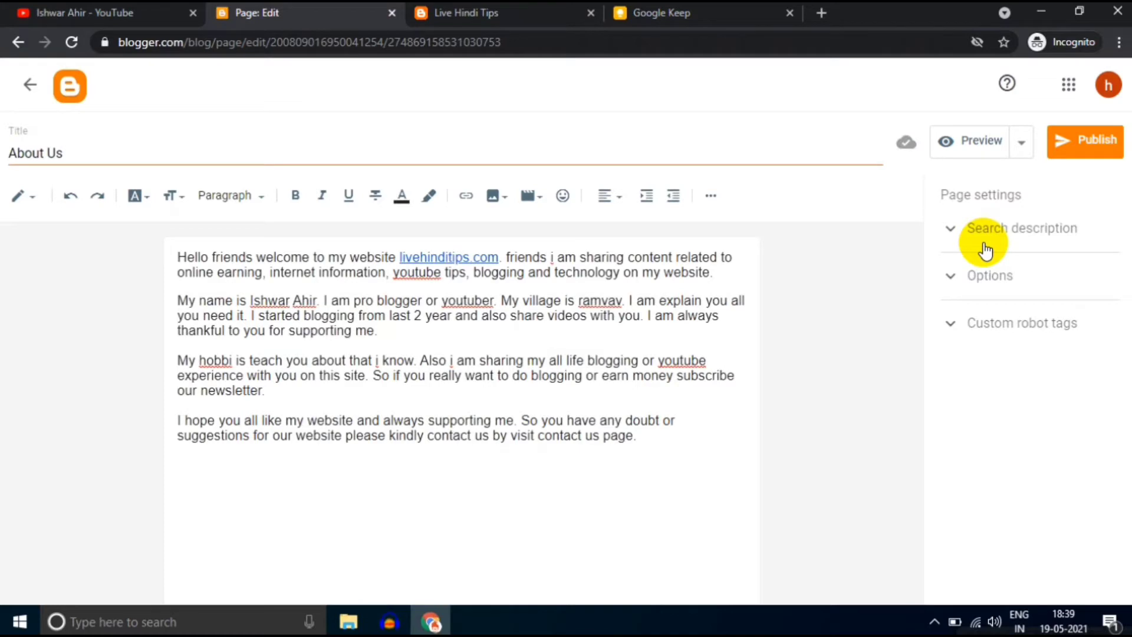
Step: Set reader comments to "Do not allow; hide existing" and publish the About Us page
left_click(986, 277)
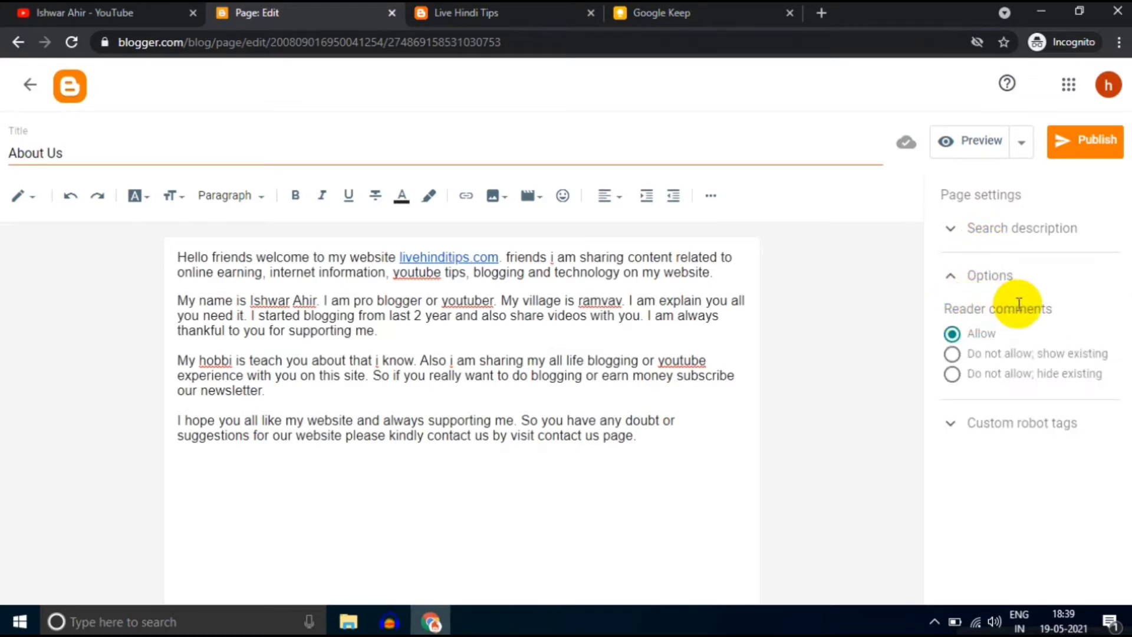
left_click(951, 374)
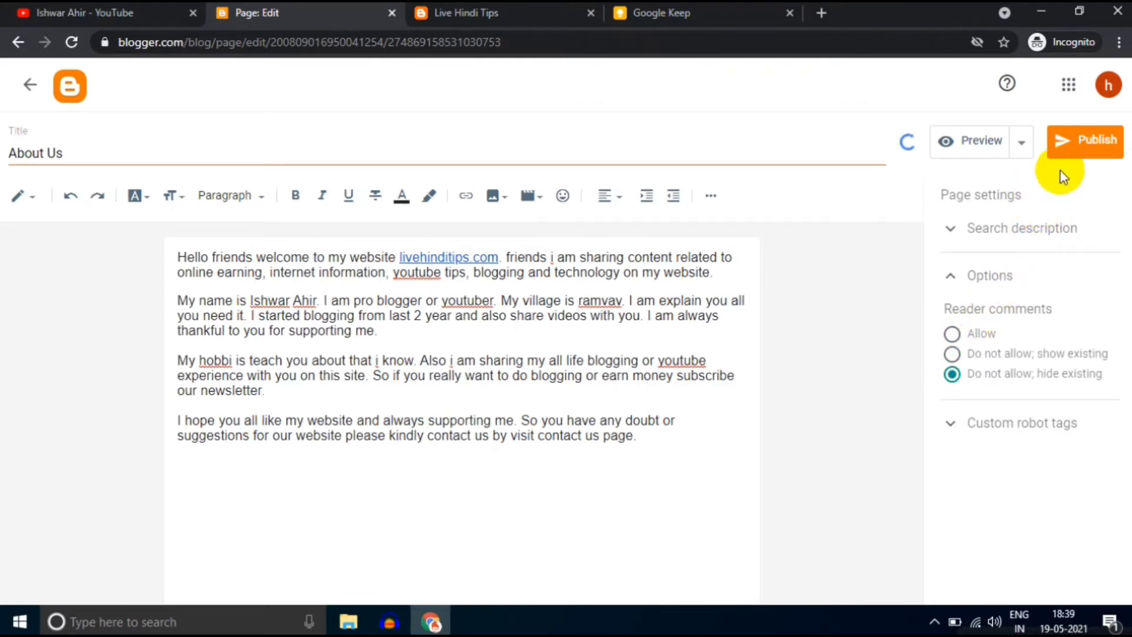
left_click(1082, 147)
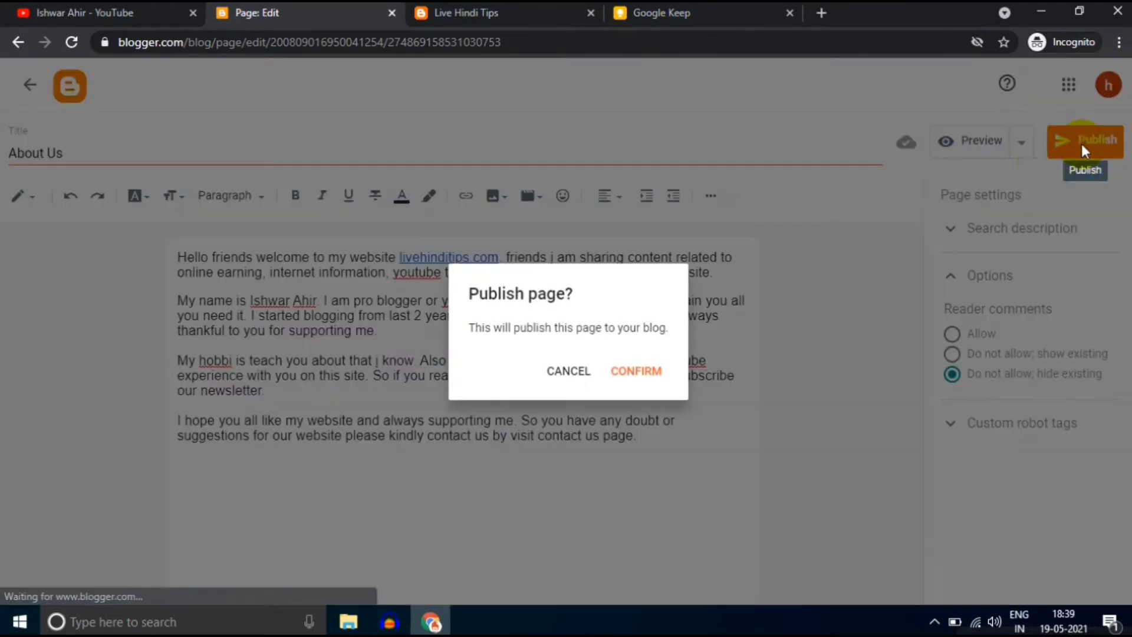
left_click(648, 370)
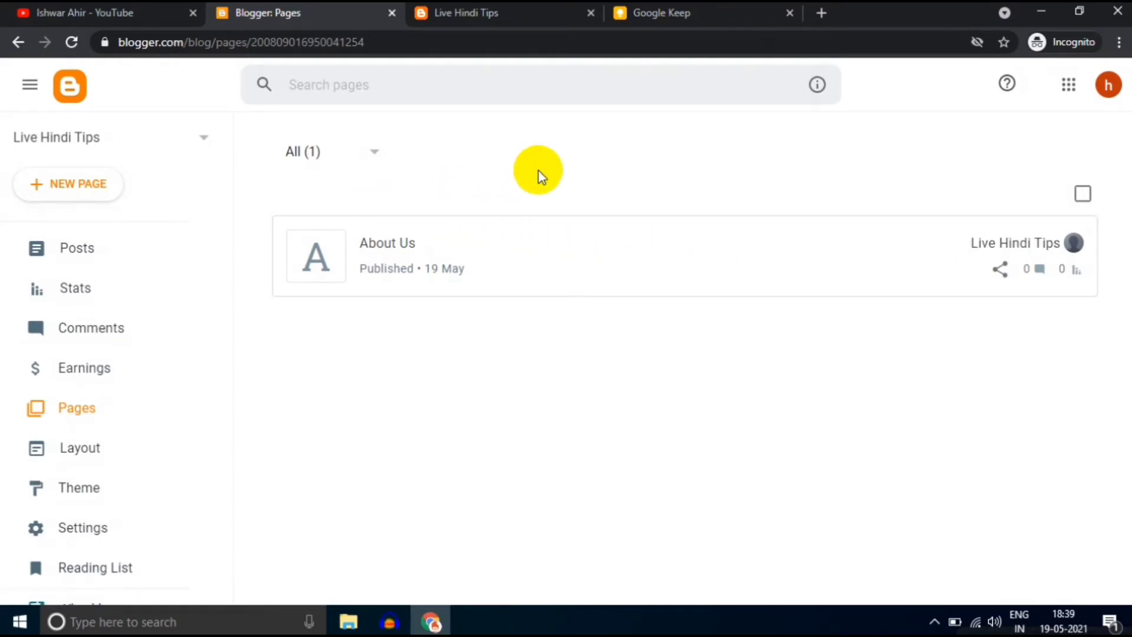
Step: Create another new page titled "Privacy Policy" and place the cursor in its empty body
left_click(75, 183)
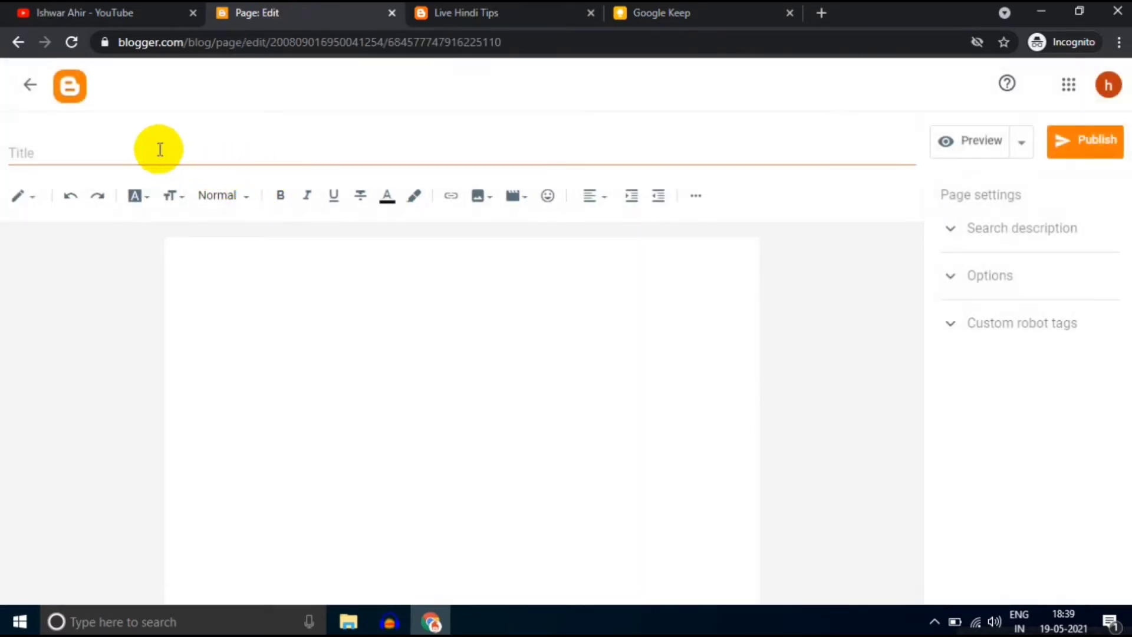
left_click(159, 149)
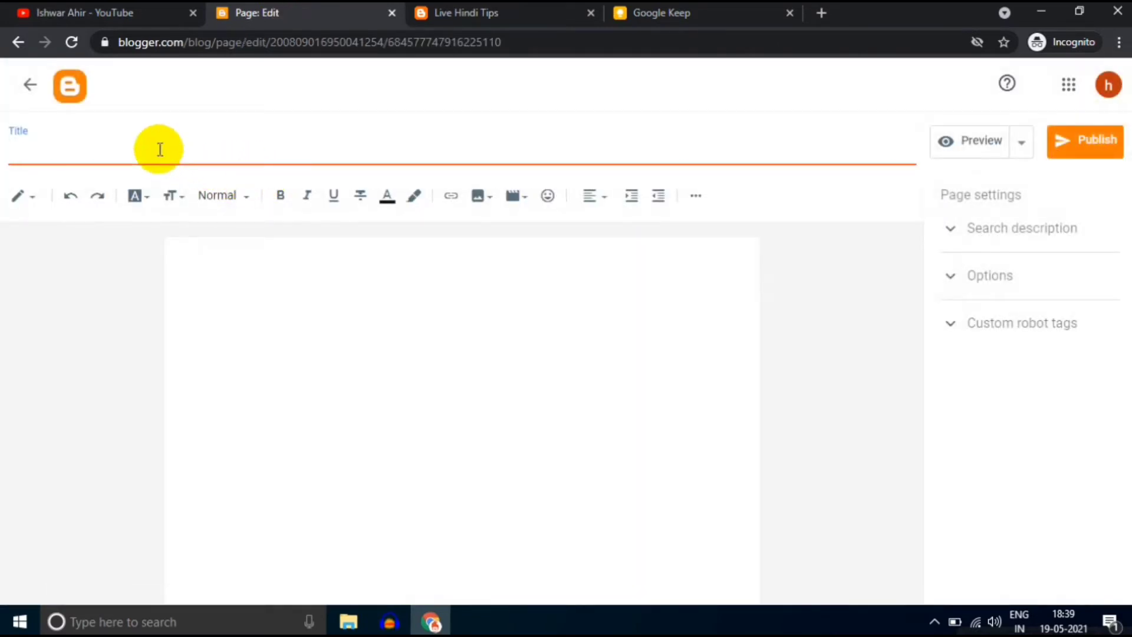
type("Privacy Policy")
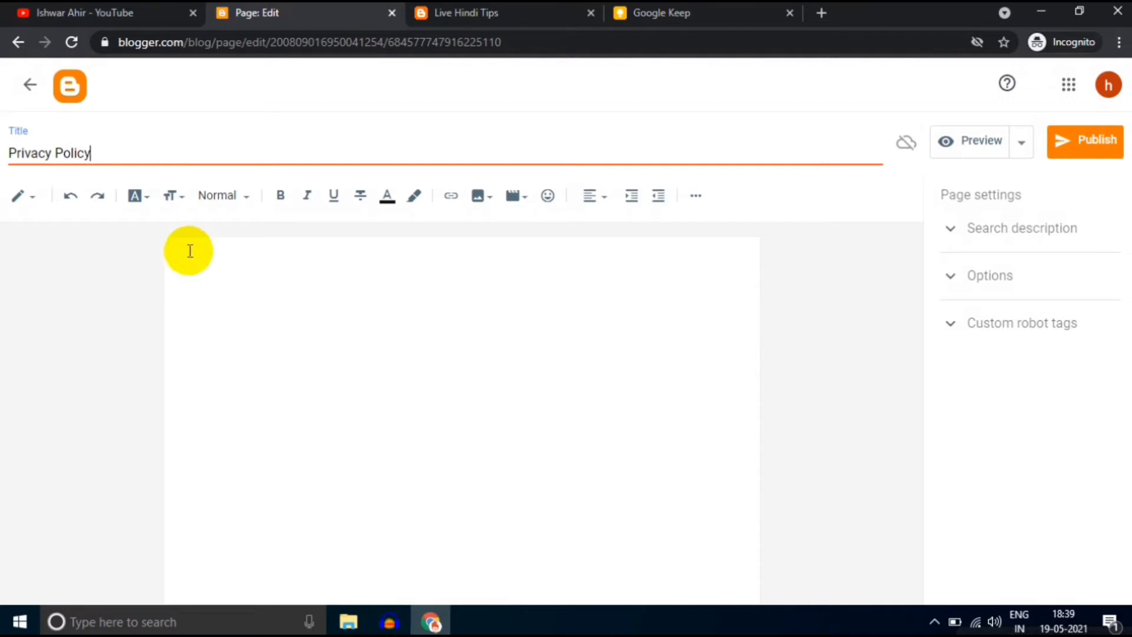
left_click(186, 249)
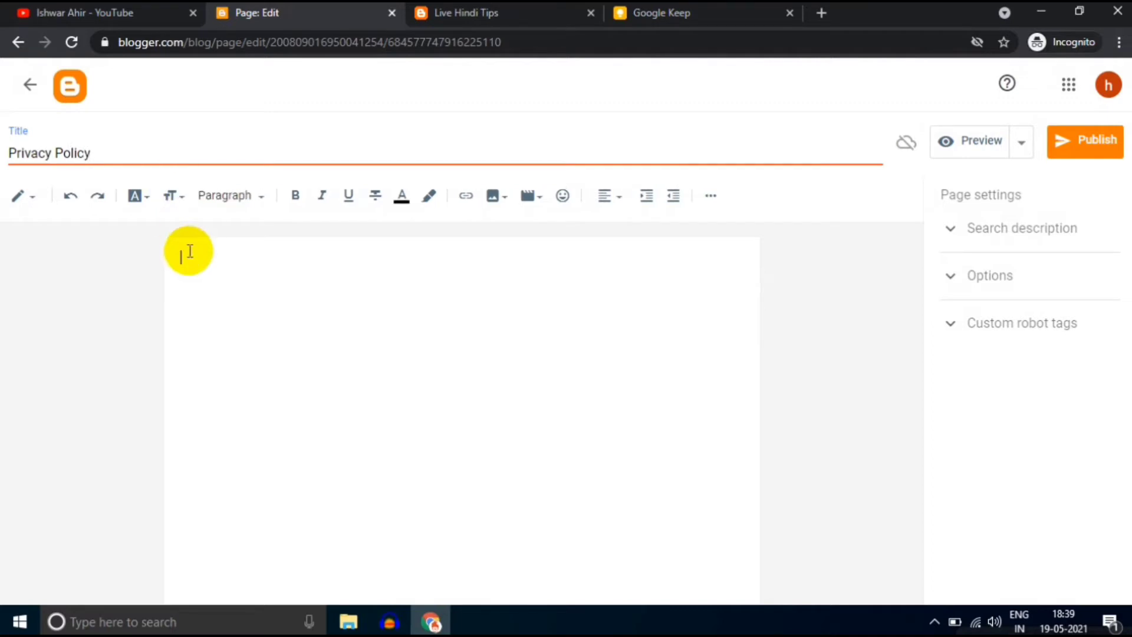
Step: Copy the full text of the Privacy Policy note in Google Keep and paste it into the page body in Blogger
left_click(675, 11)
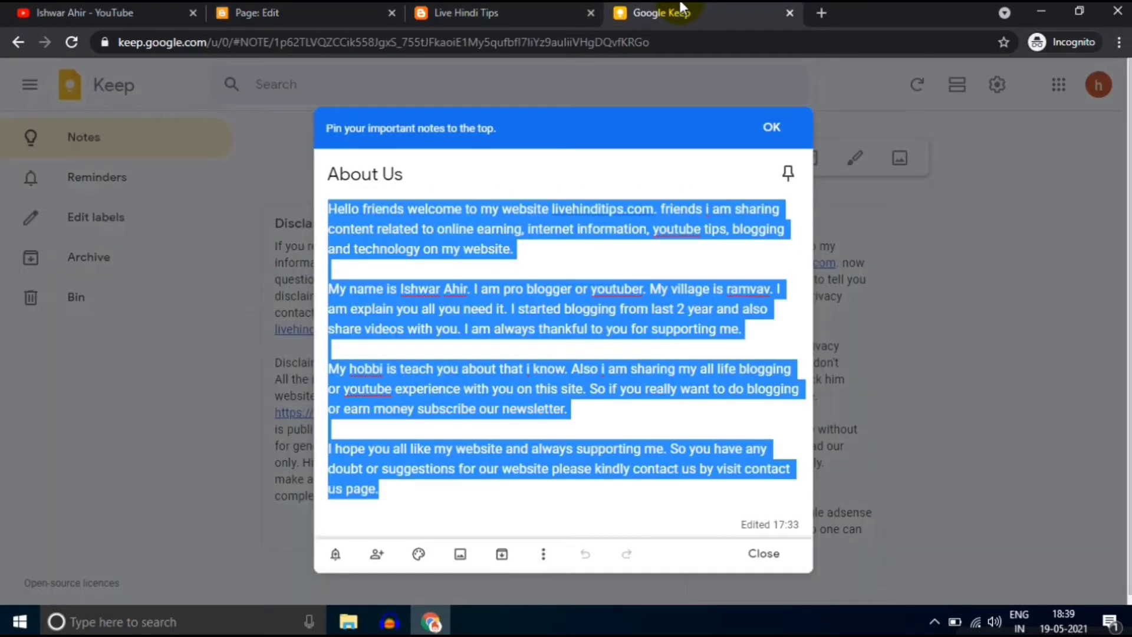
left_click(760, 554)
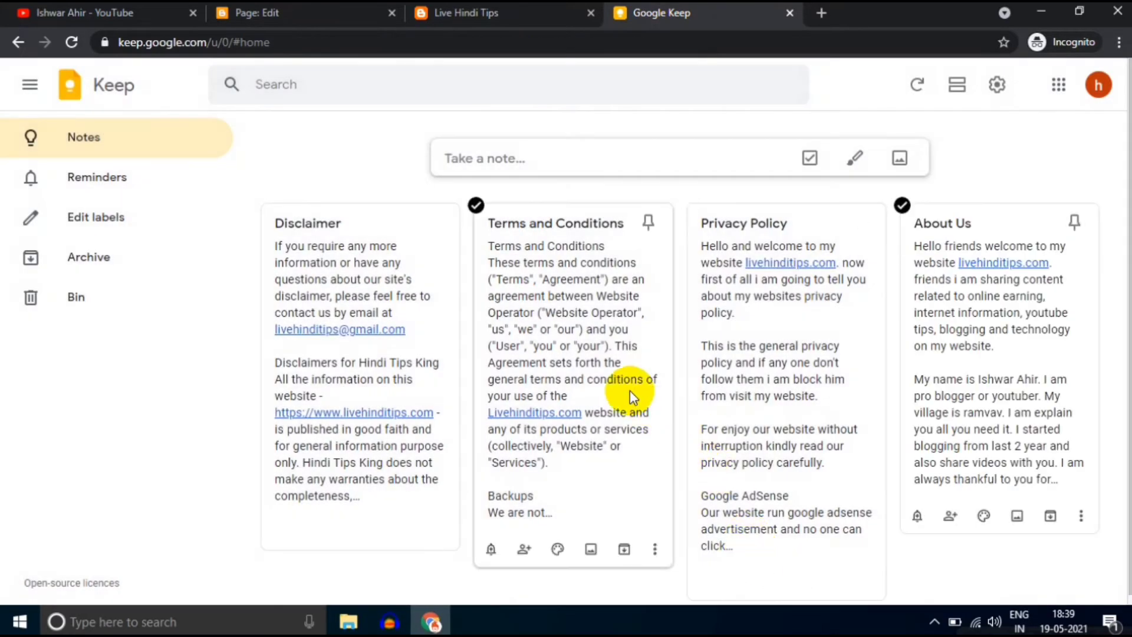
left_click(733, 364)
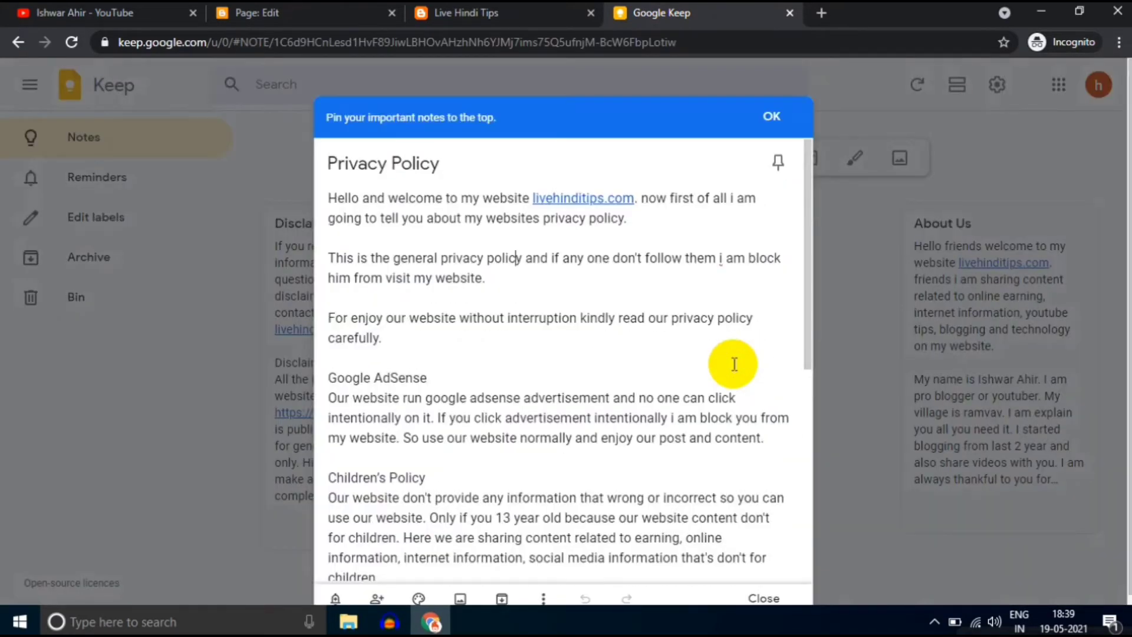
key("ctrl+a")
right_click(547, 420)
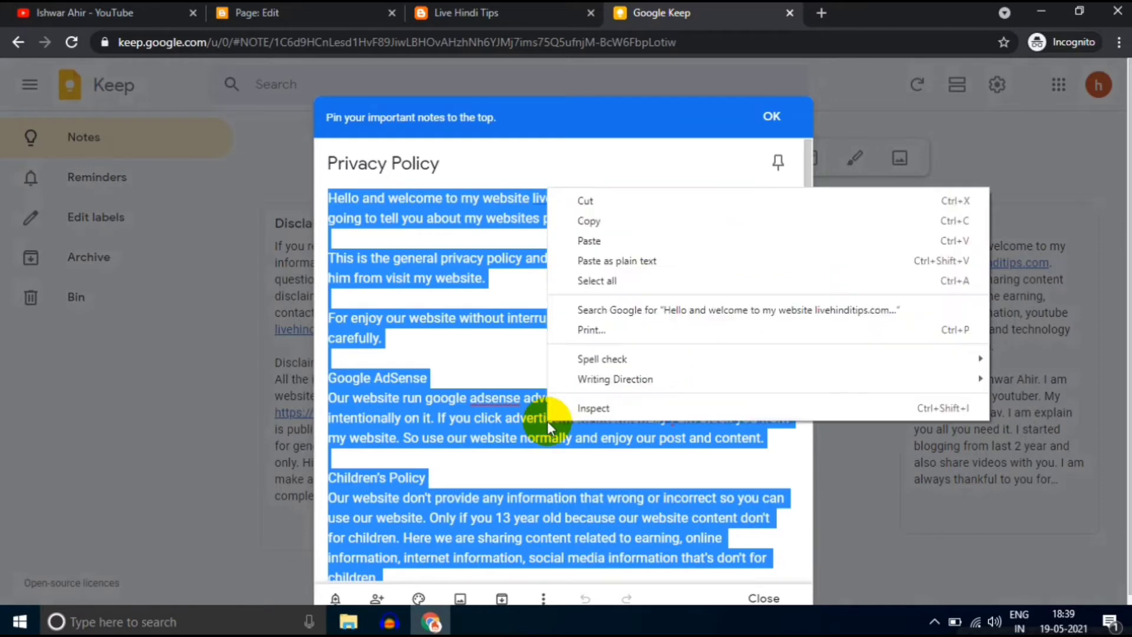
left_click(632, 218)
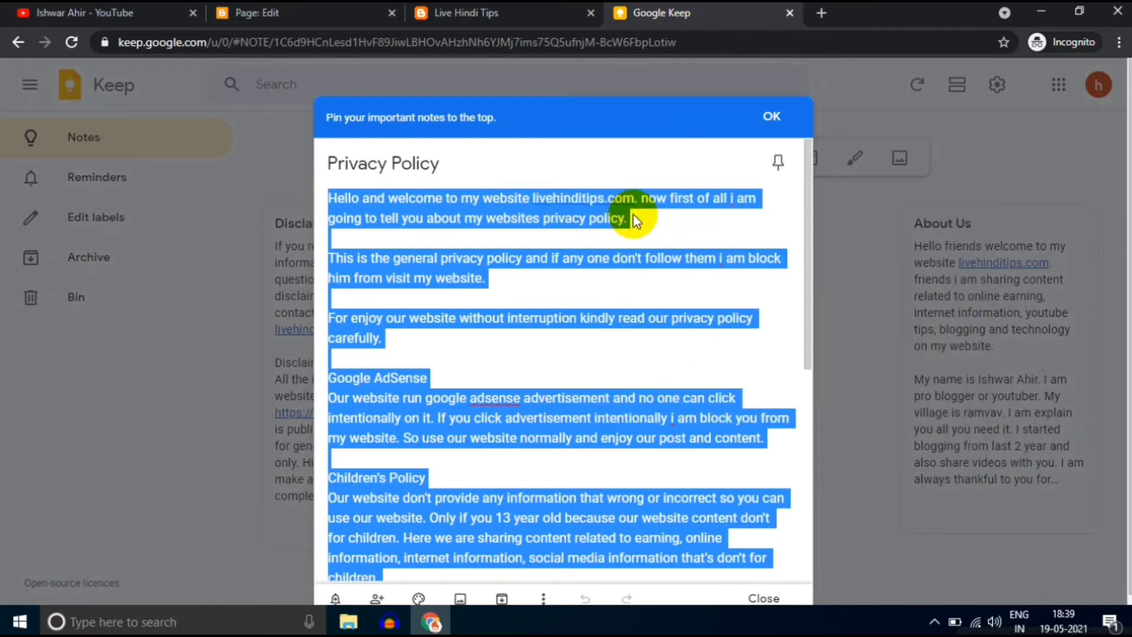
left_click(362, 9)
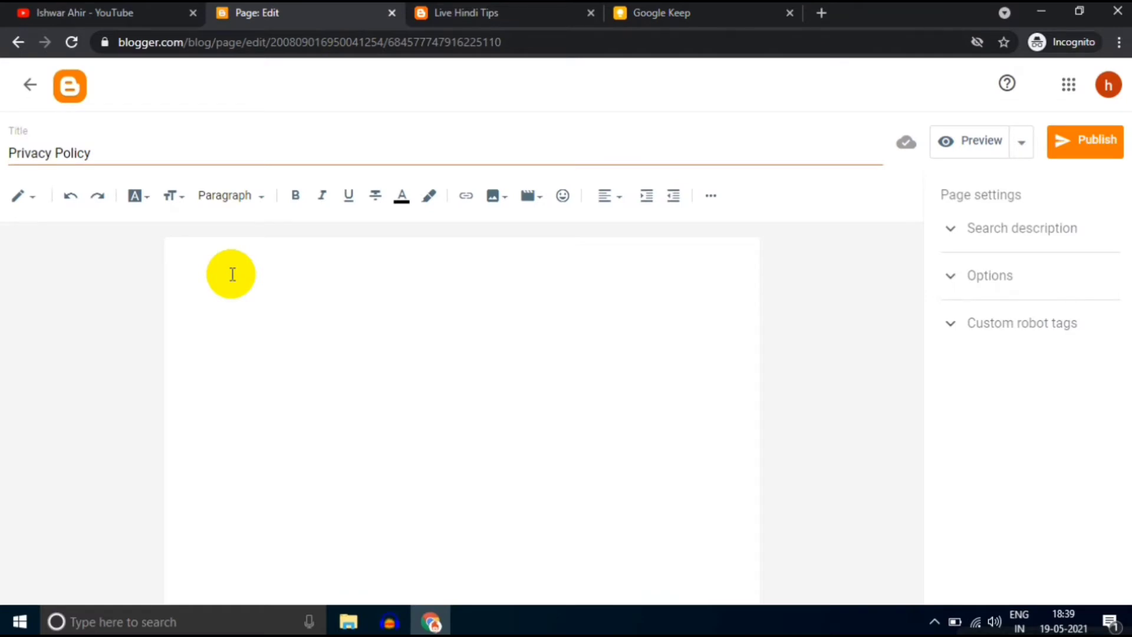
key("ctrl+v")
Step: Delete the blank lines above Contact Us, All Right Reserved and Terms & Condition, and those between the Terms & Condition paragraphs
scroll(232, 274, "down", 1)
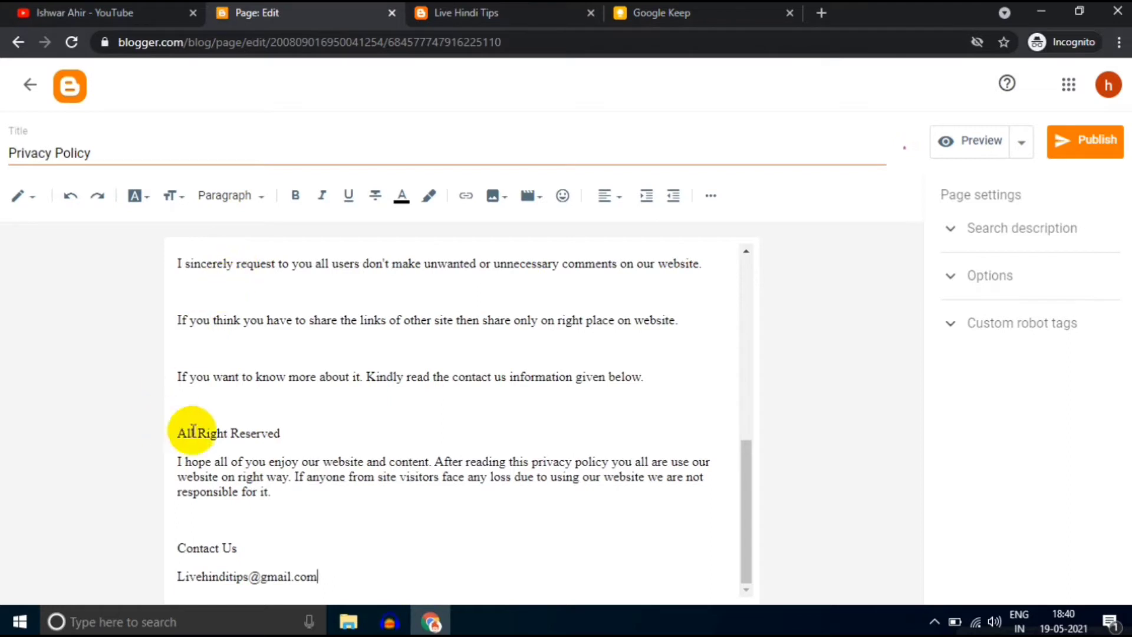
key("BackSpace")
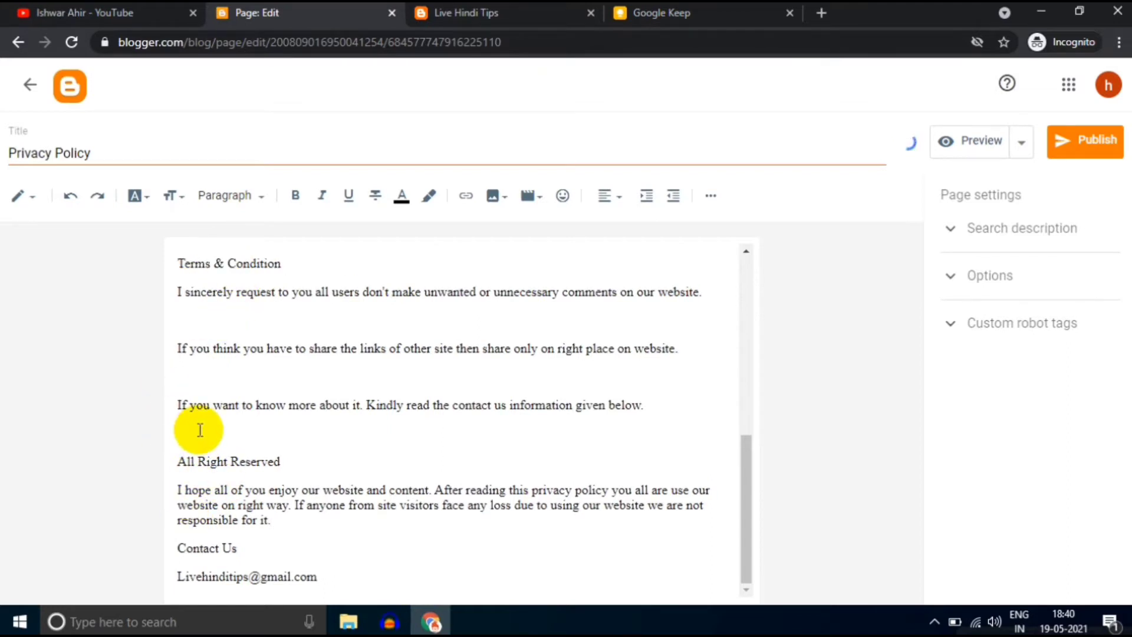
key("BackSpace")
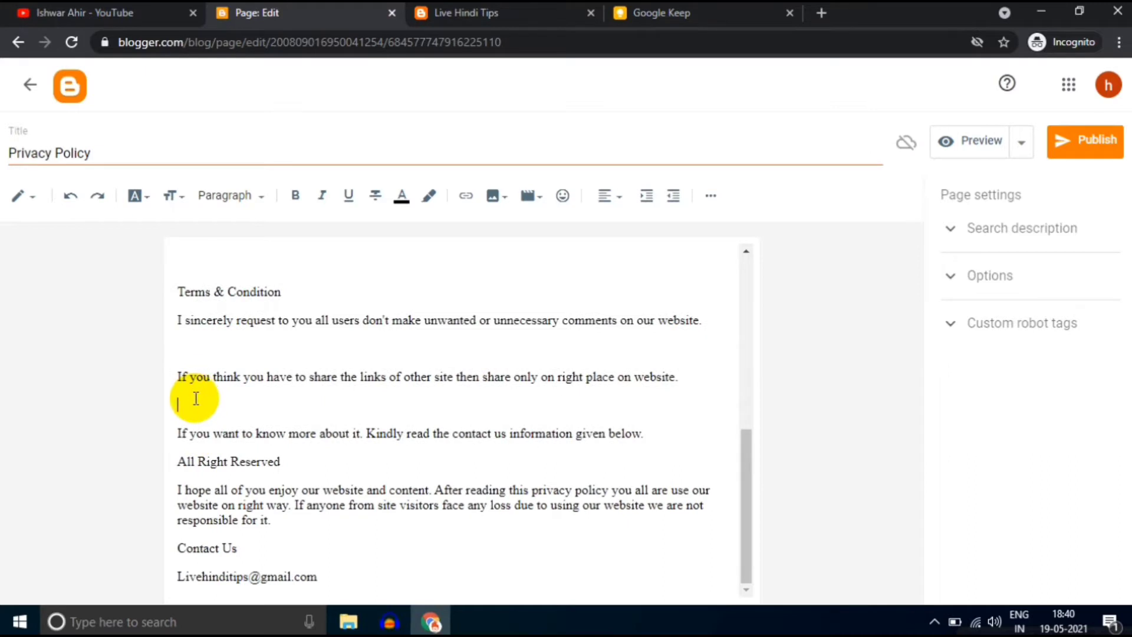
key("BackSpace")
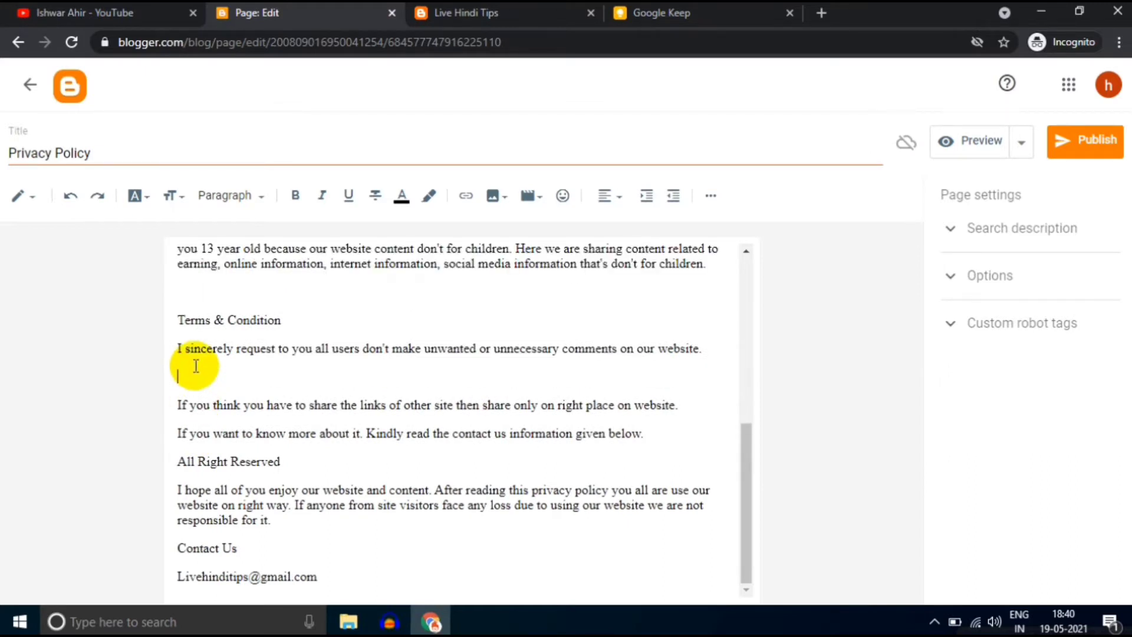
key("BackSpace")
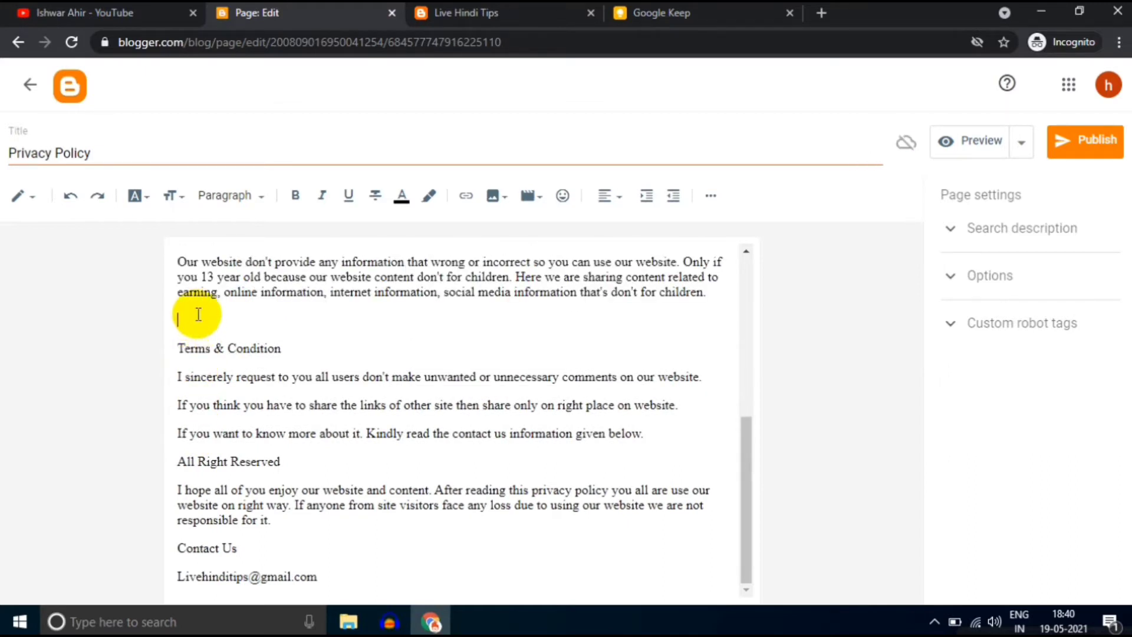
left_click(199, 315)
key("BackSpace")
Step: Delete the blank lines above the Children's Policy and Google AdSense lines
scroll(198, 318, "up", 3)
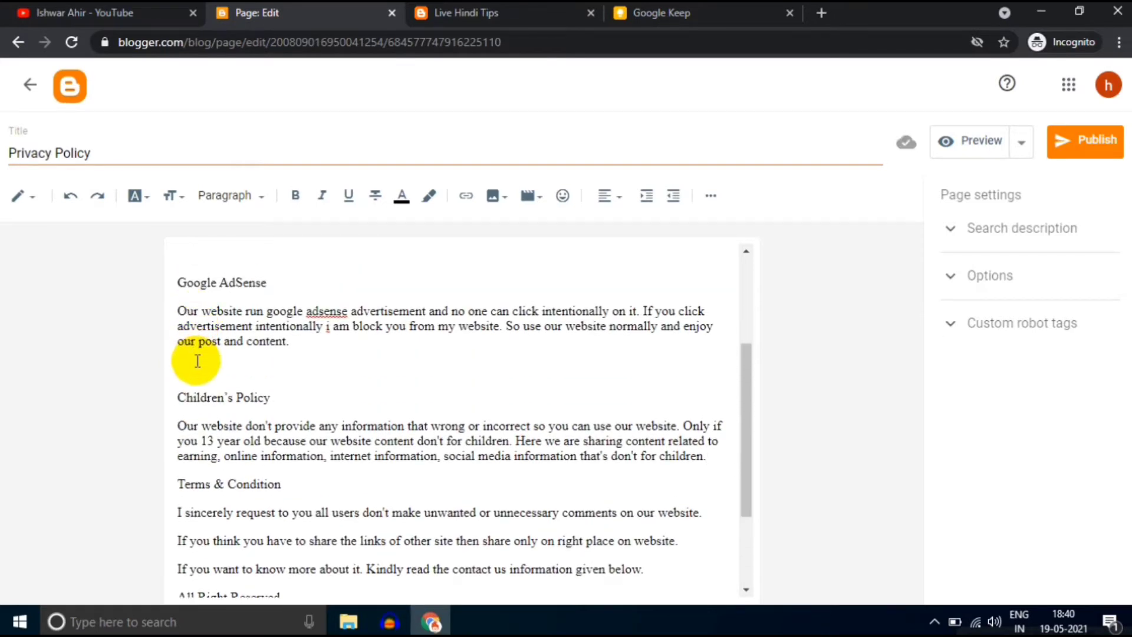
left_click(197, 361)
key("BackSpace")
scroll(197, 361, "up", 2)
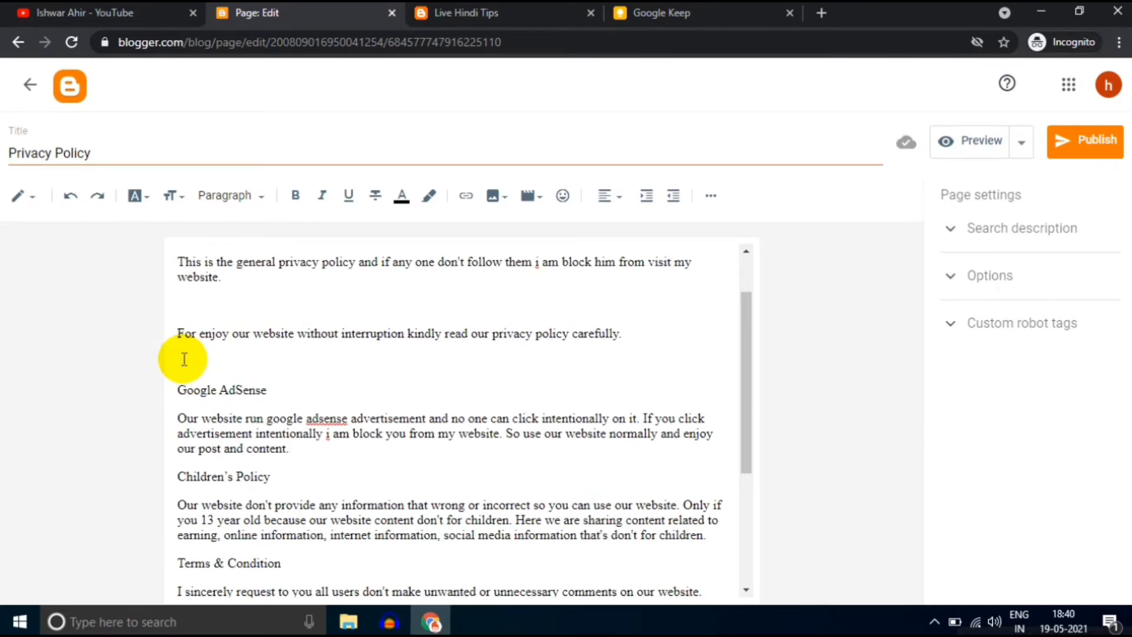
left_click(184, 359)
key("BackSpace")
Step: Delete the blank lines between the three introductory paragraphs and the leading space before "Hello and welcome"
scroll(184, 359, "up", 1)
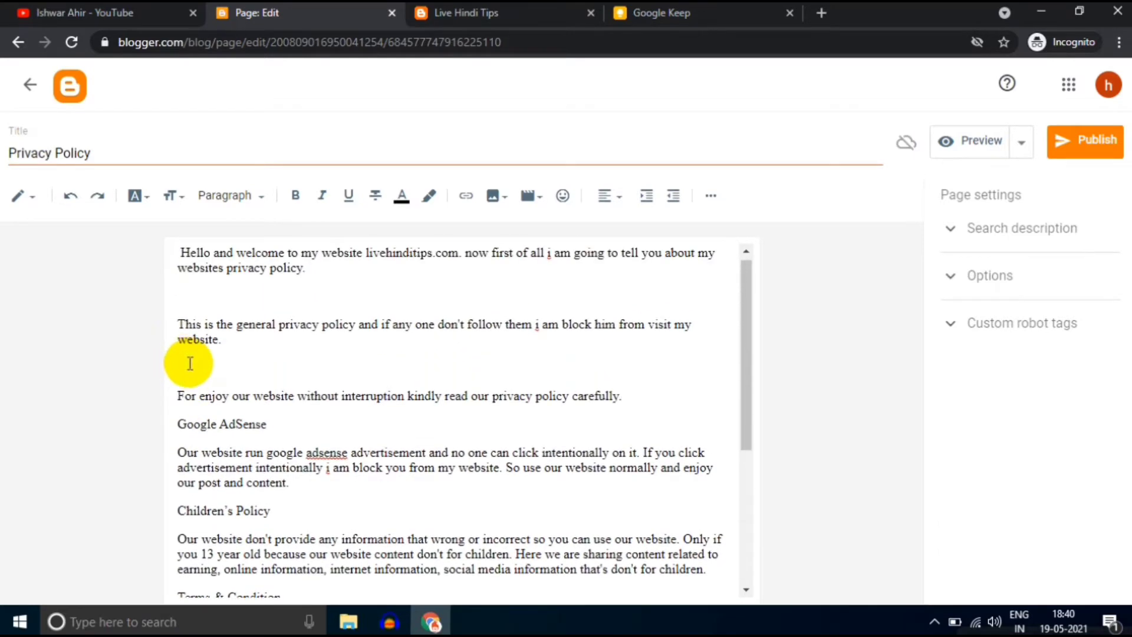
left_click(189, 363)
key("BackSpace")
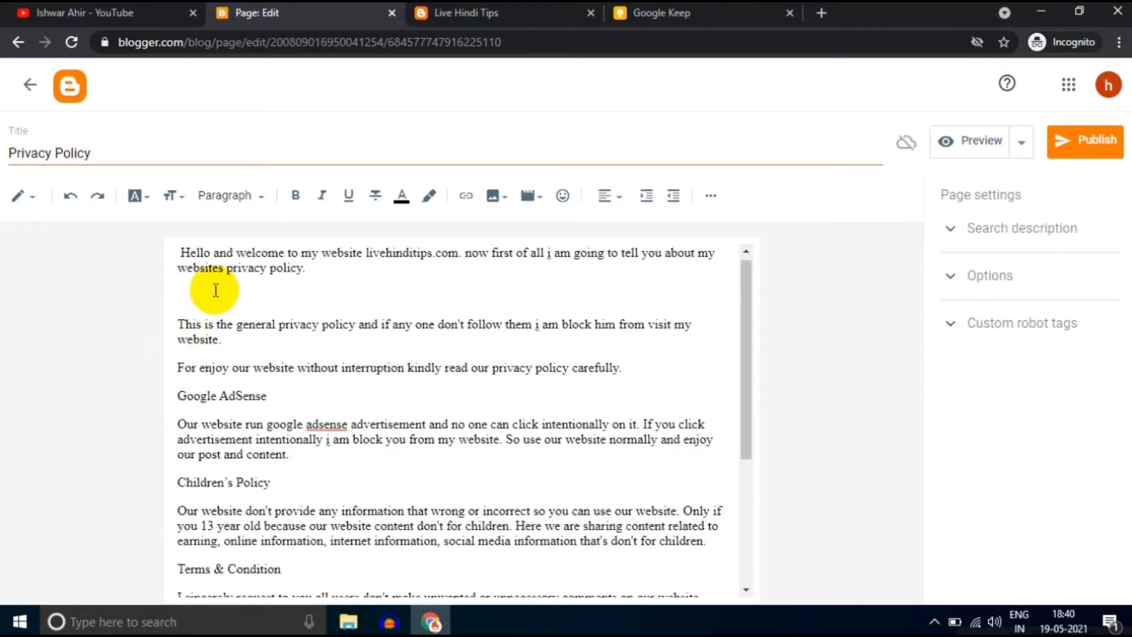
left_click(216, 288)
key("BackSpace")
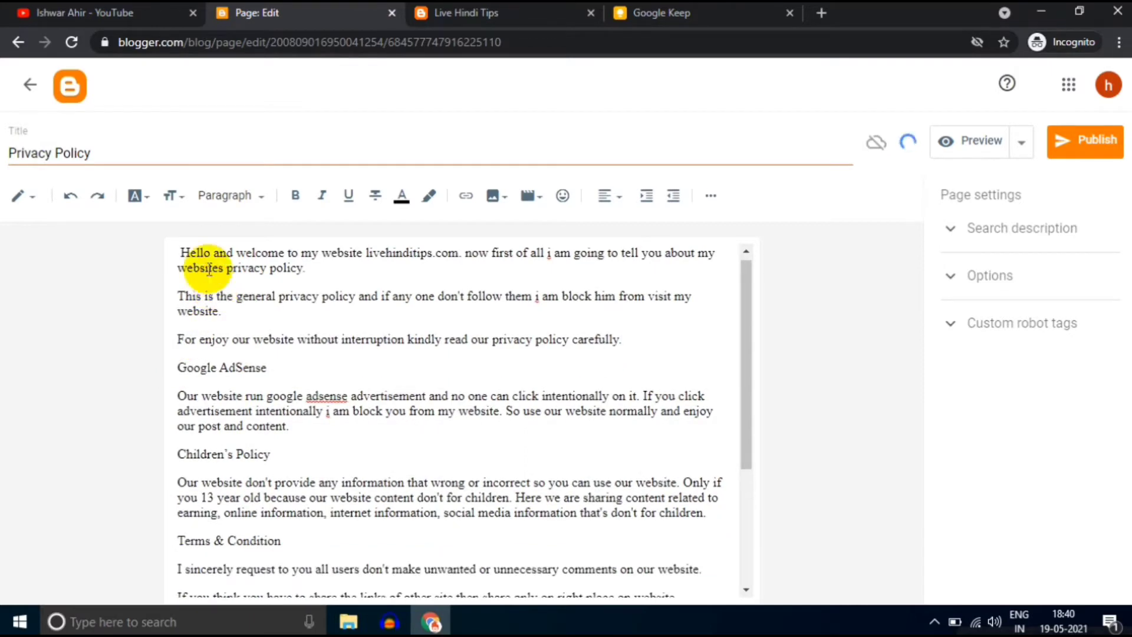
left_click(184, 252)
key("BackSpace")
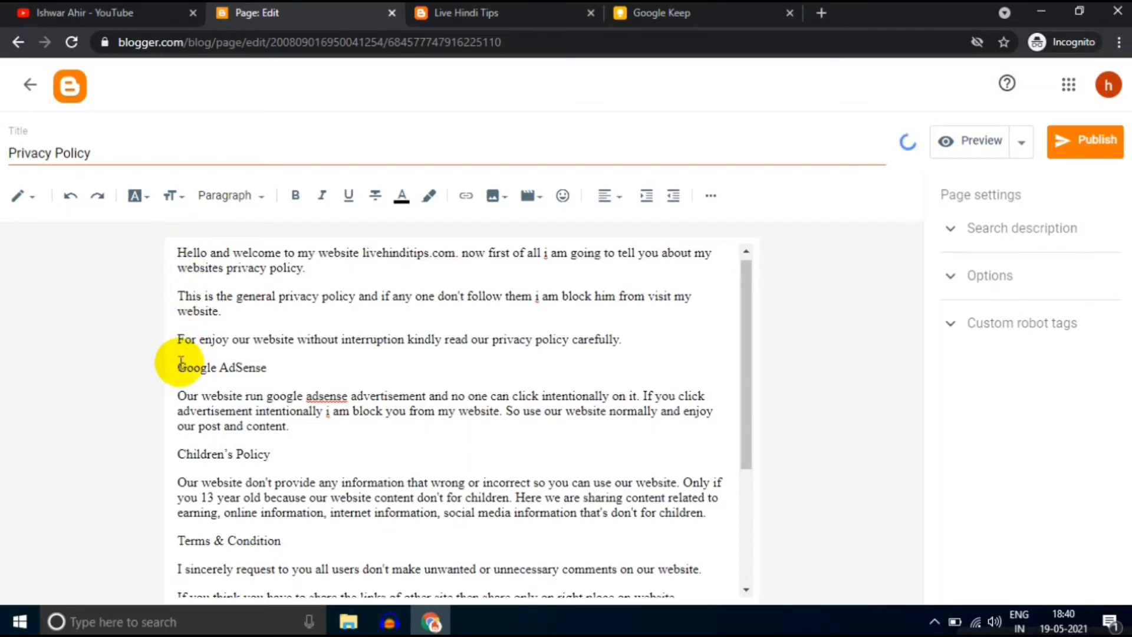
Step: Format the Google AdSense and Children's Policy lines as Sub-heading
left_click_drag(178, 366, 277, 365)
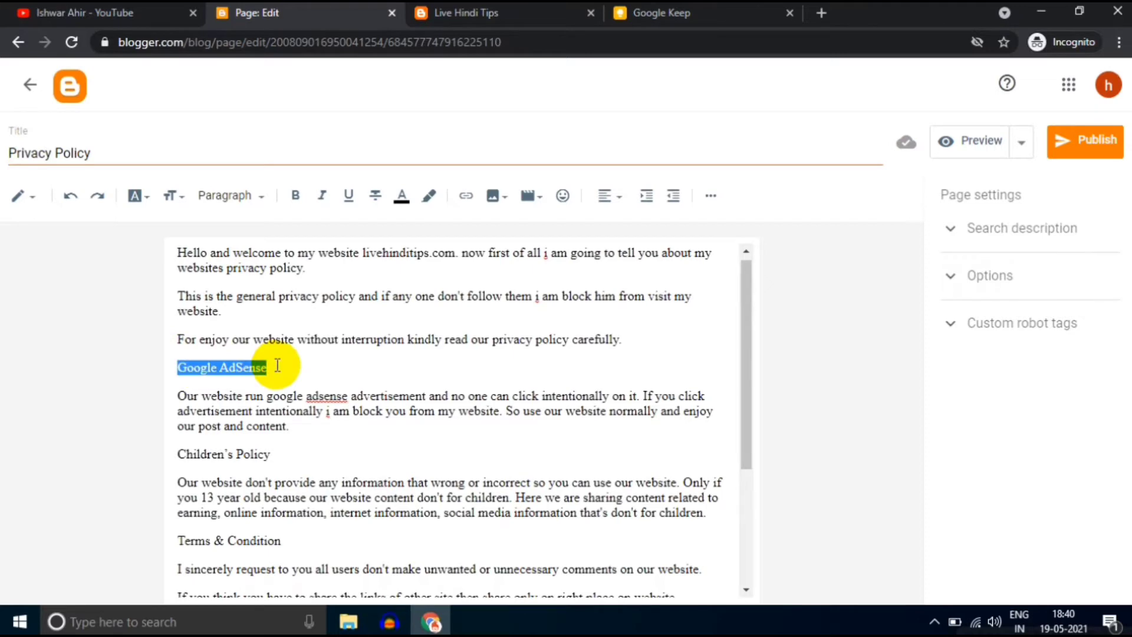
left_click(238, 200)
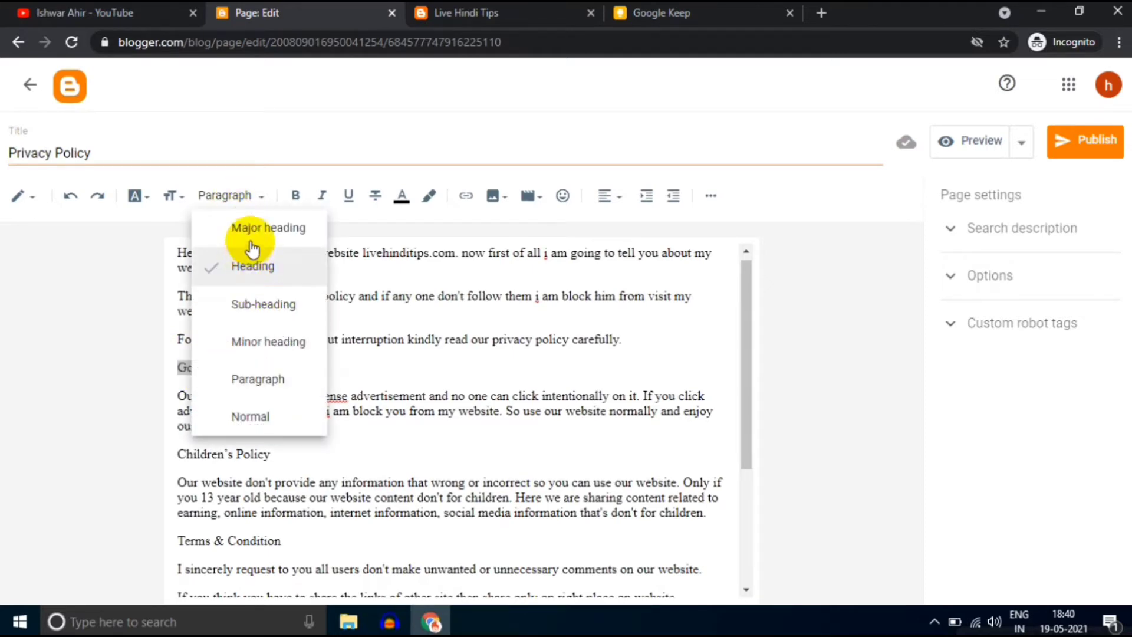
left_click(259, 321)
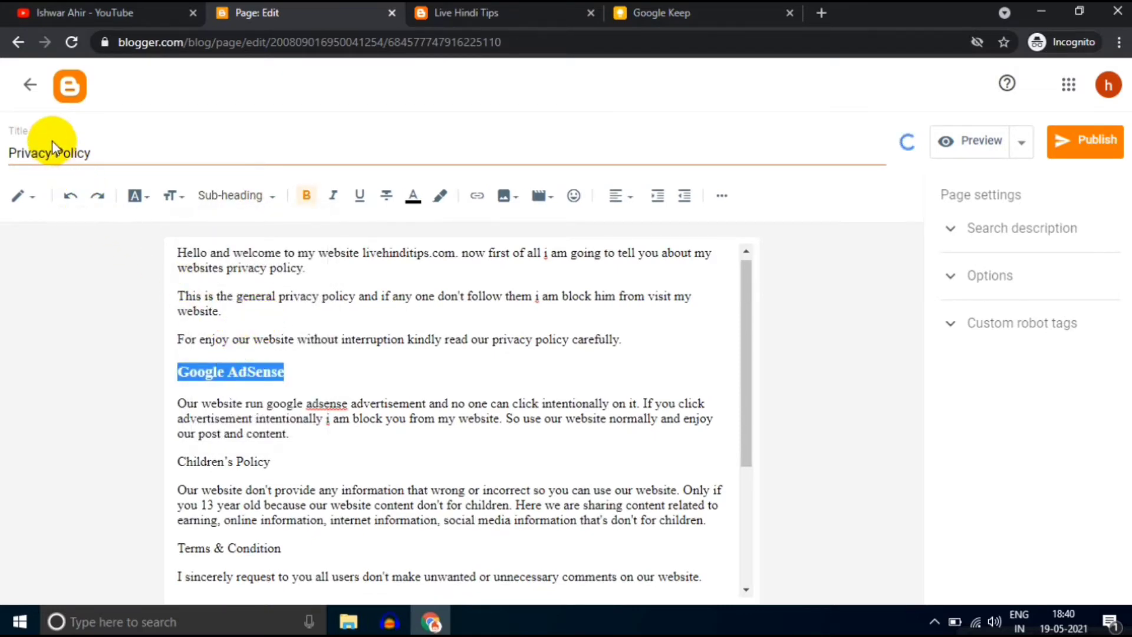
left_click(283, 358)
scroll(285, 356, "down", 2)
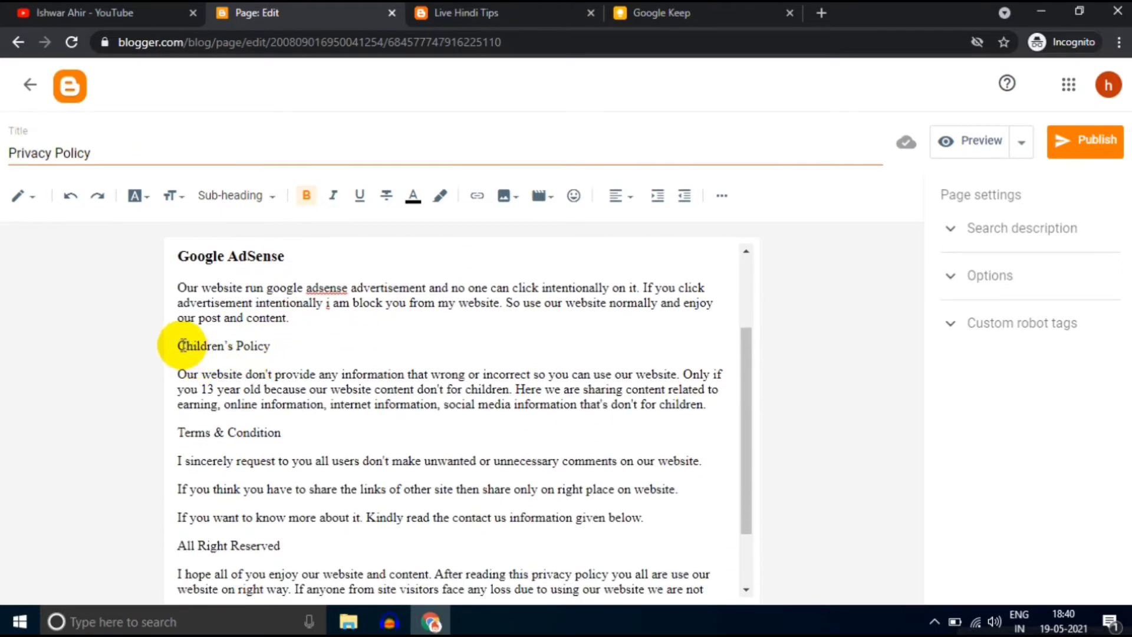
left_click_drag(178, 345, 315, 347)
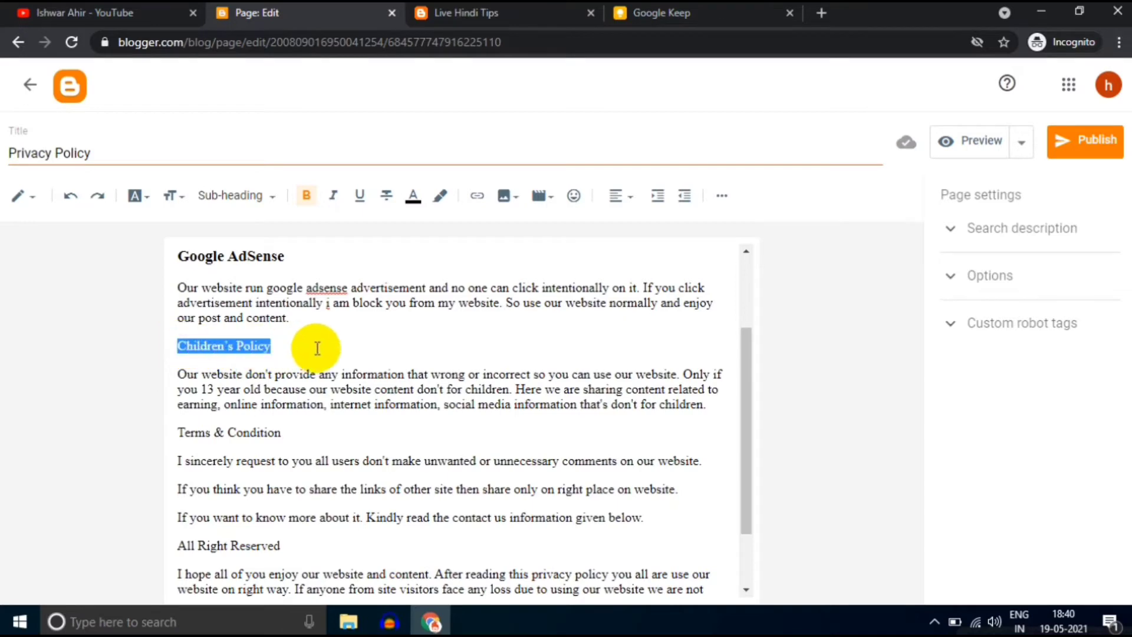
left_click(243, 201)
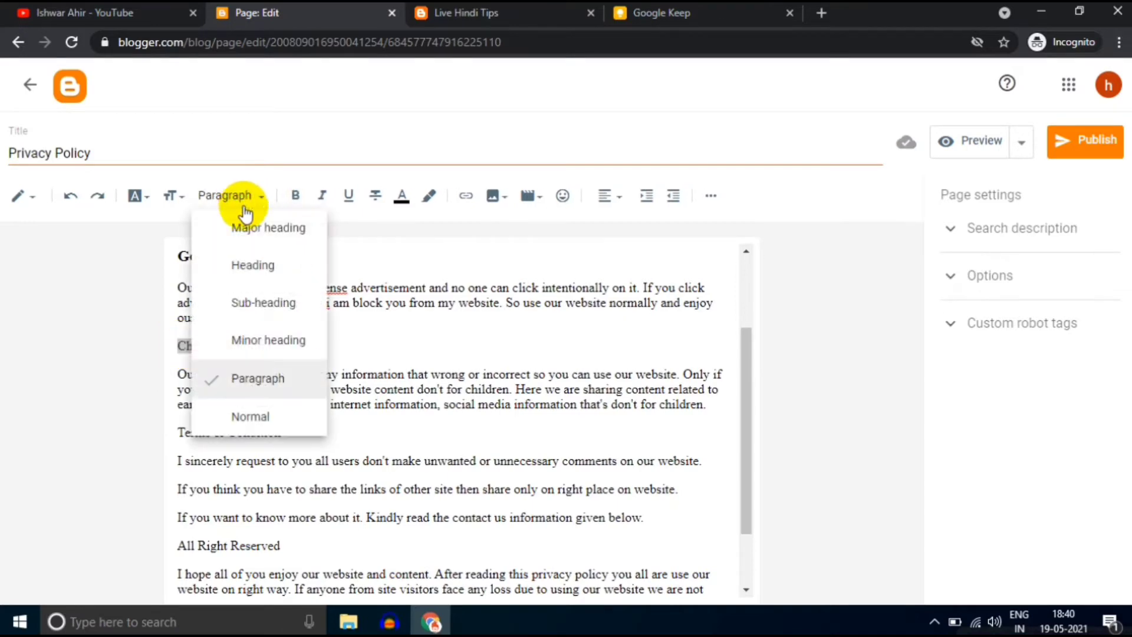
left_click(288, 322)
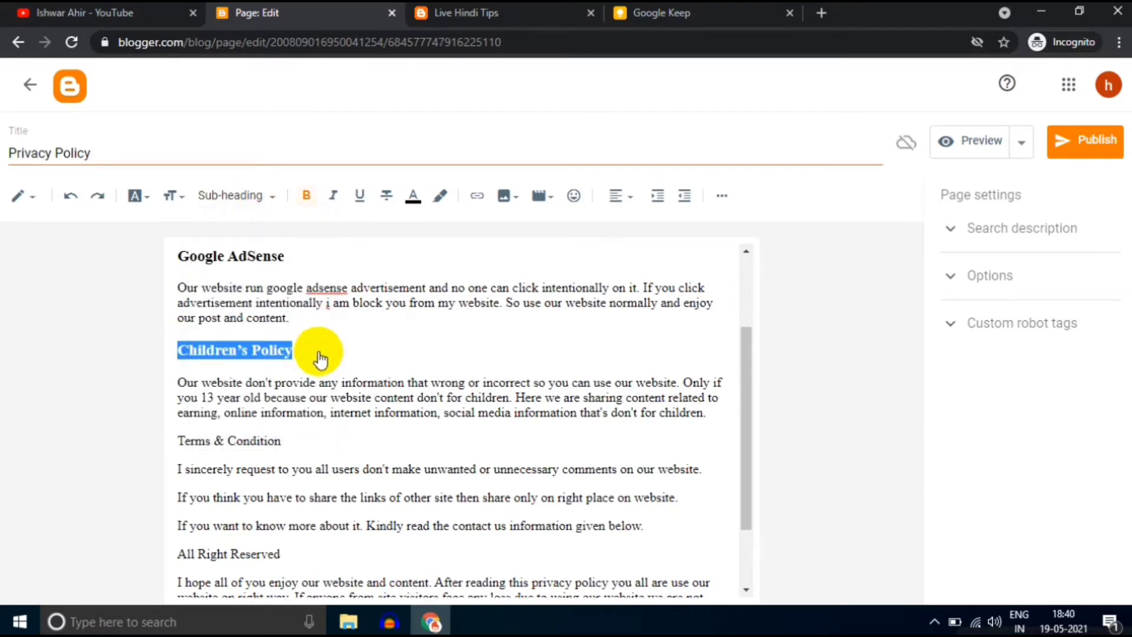
Step: Format the Terms & Condition and All Right Reserved lines as Sub-heading
scroll(321, 354, "down", 1)
scroll(321, 354, "down", 1)
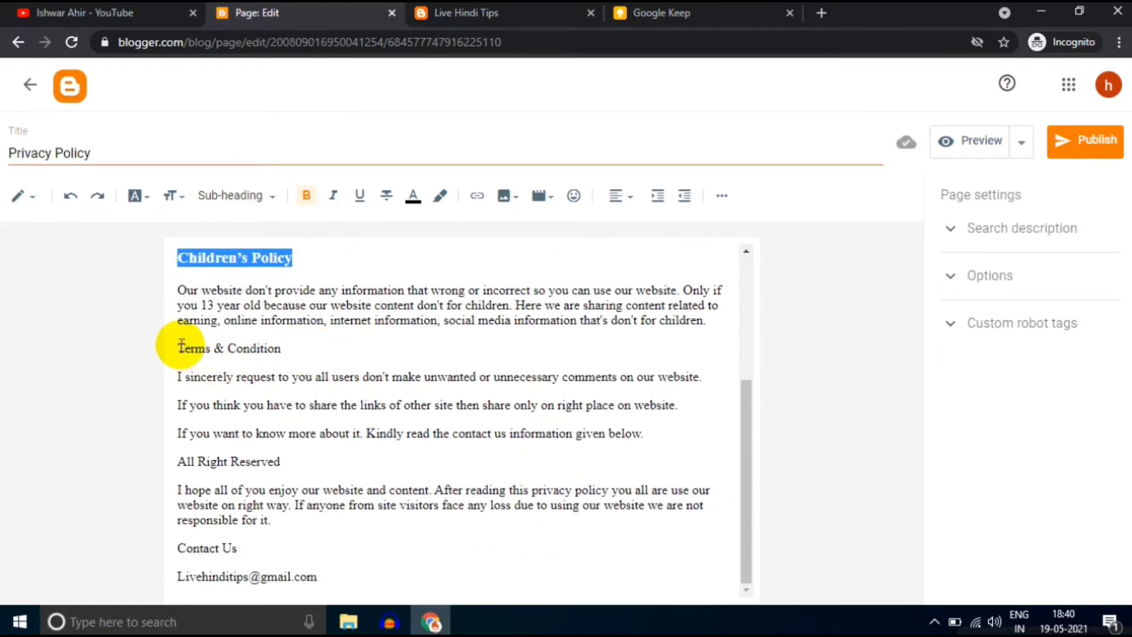
left_click_drag(179, 347, 289, 349)
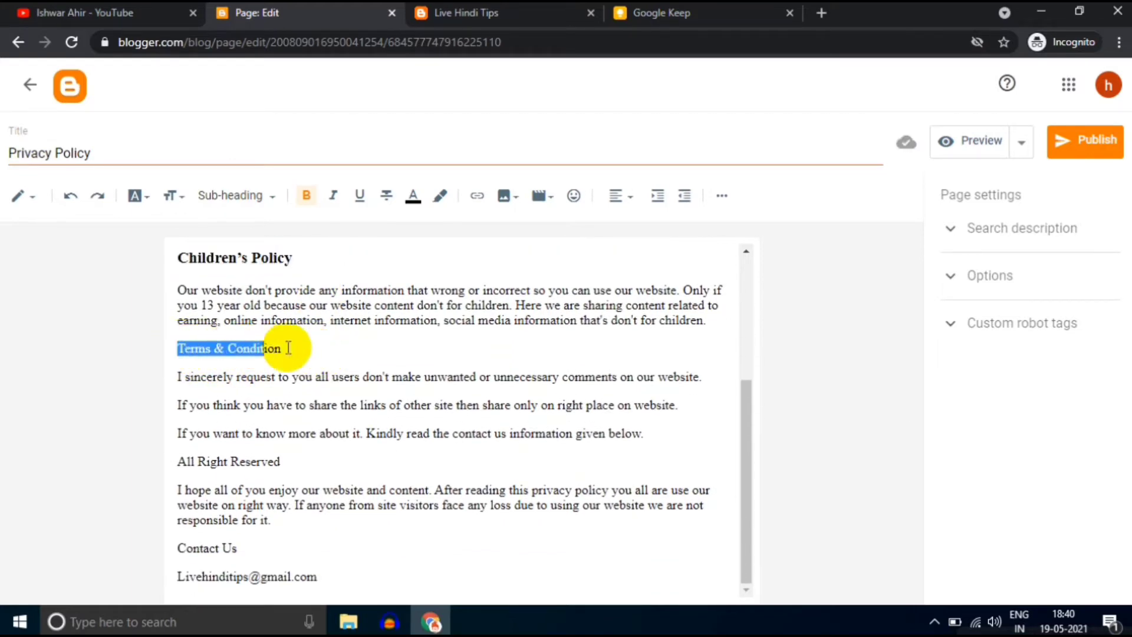
left_click(244, 197)
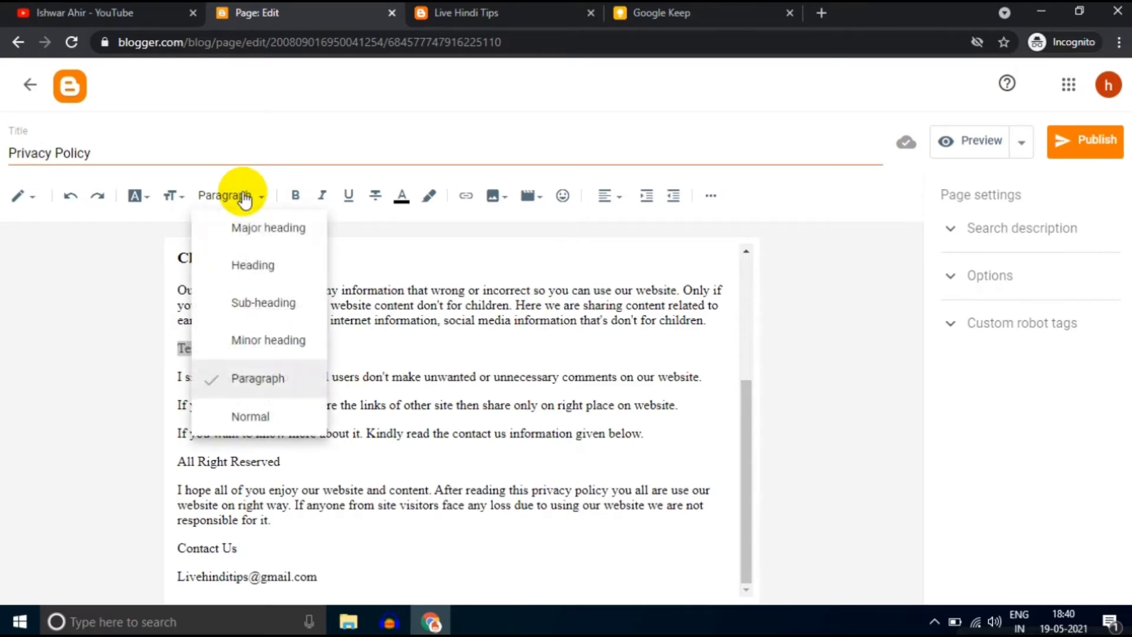
left_click(284, 301)
scroll(328, 328, "down", 1)
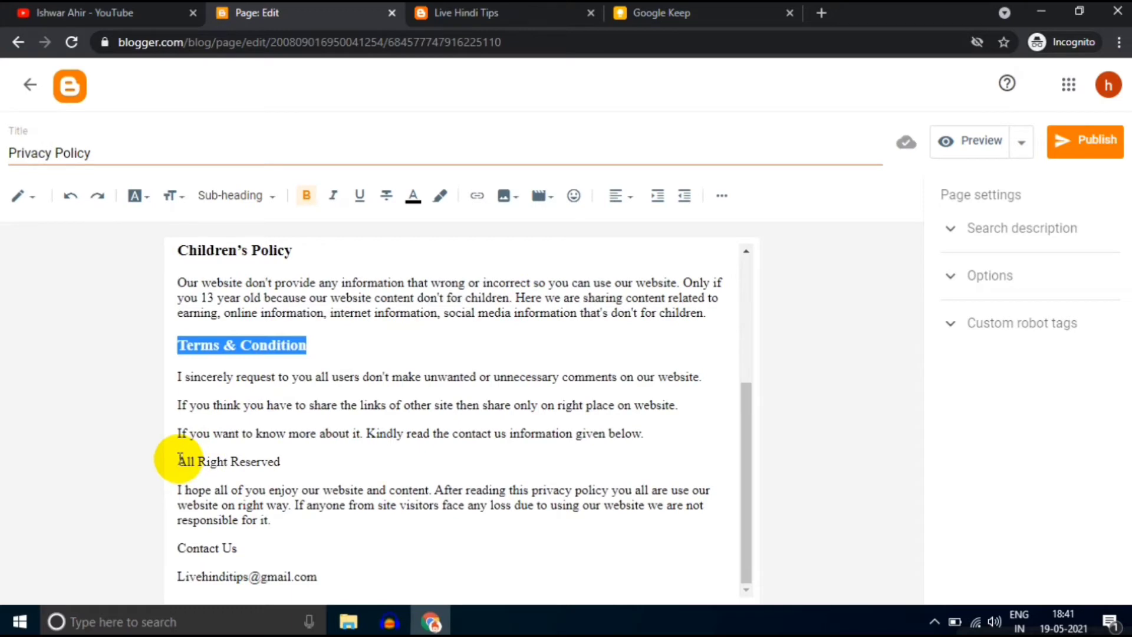
left_click_drag(178, 459, 341, 458)
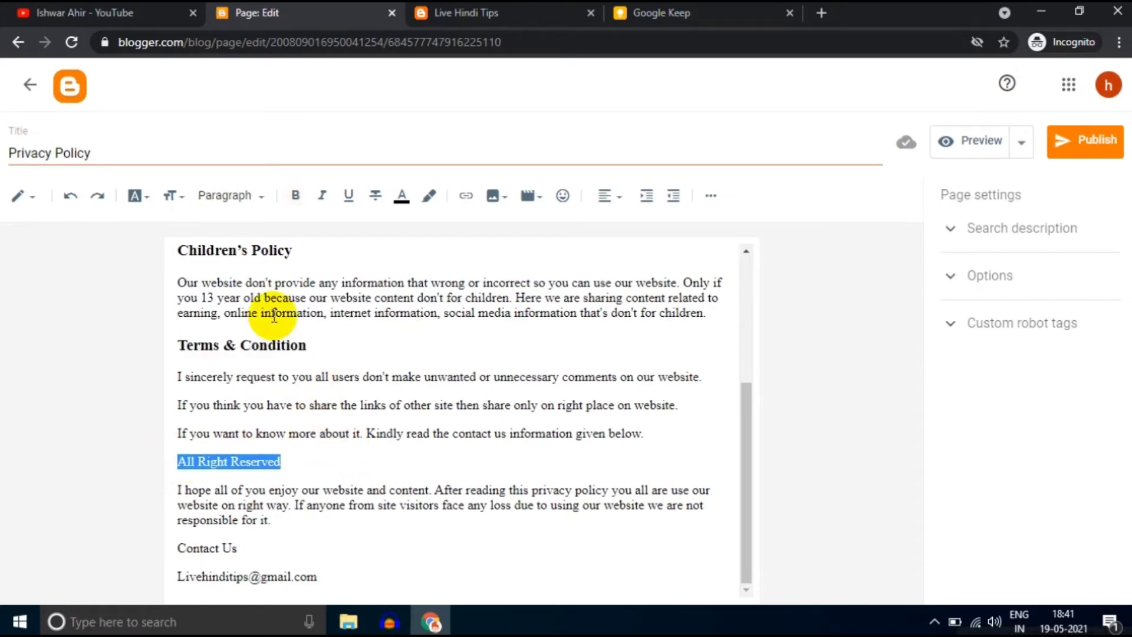
left_click(229, 195)
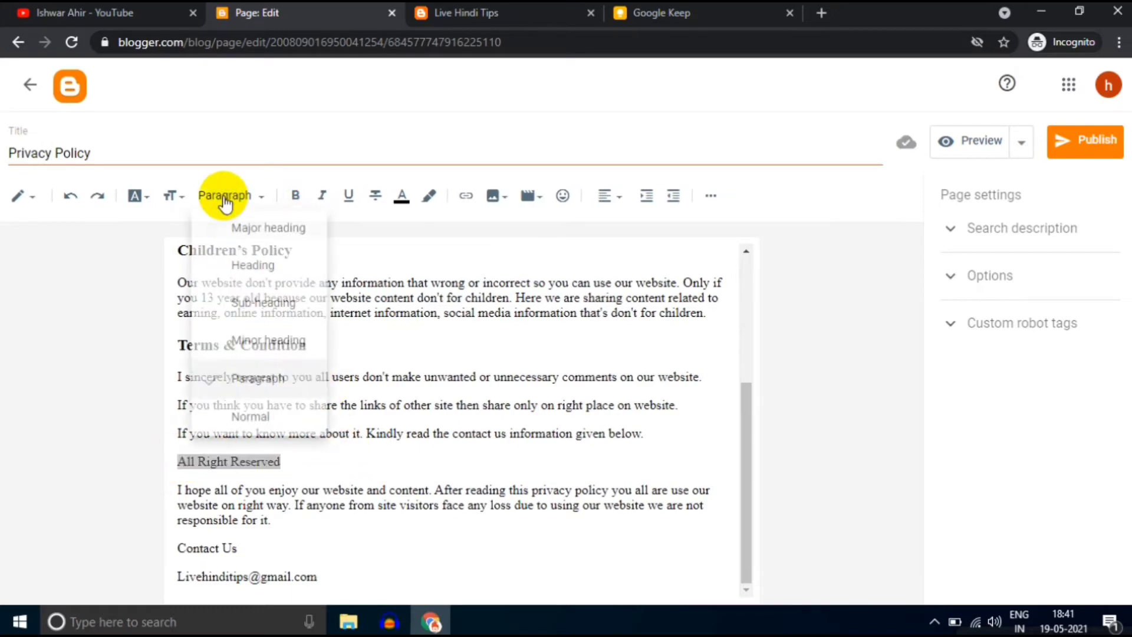
left_click(277, 305)
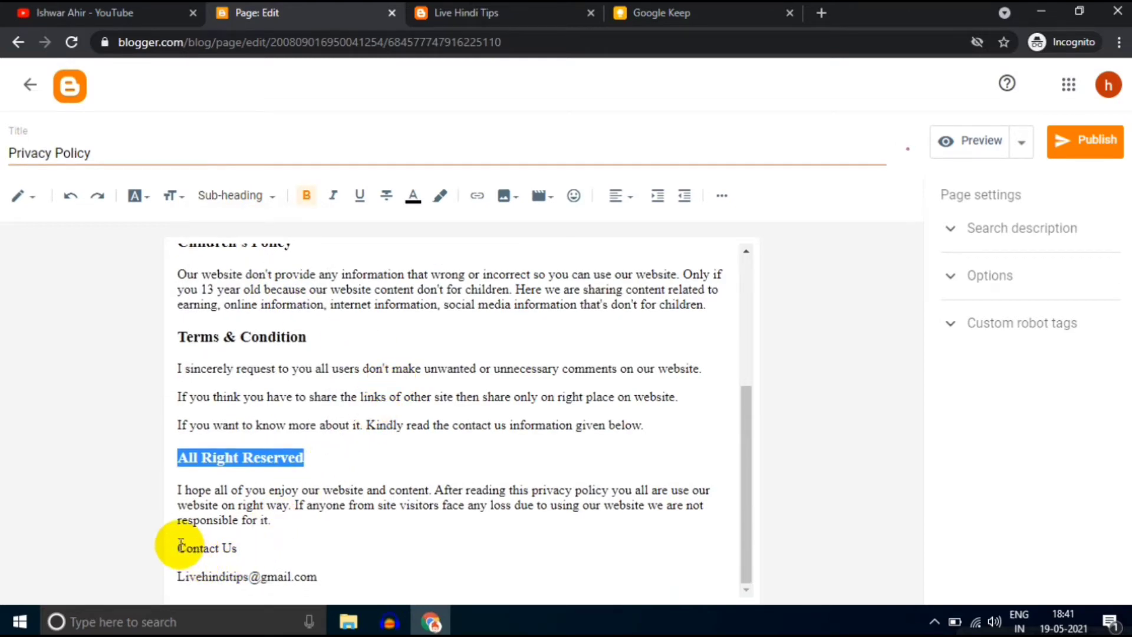
Step: Format the Contact Us line near the end of the page as Sub-heading and clear the selection
left_click_drag(180, 545, 257, 538)
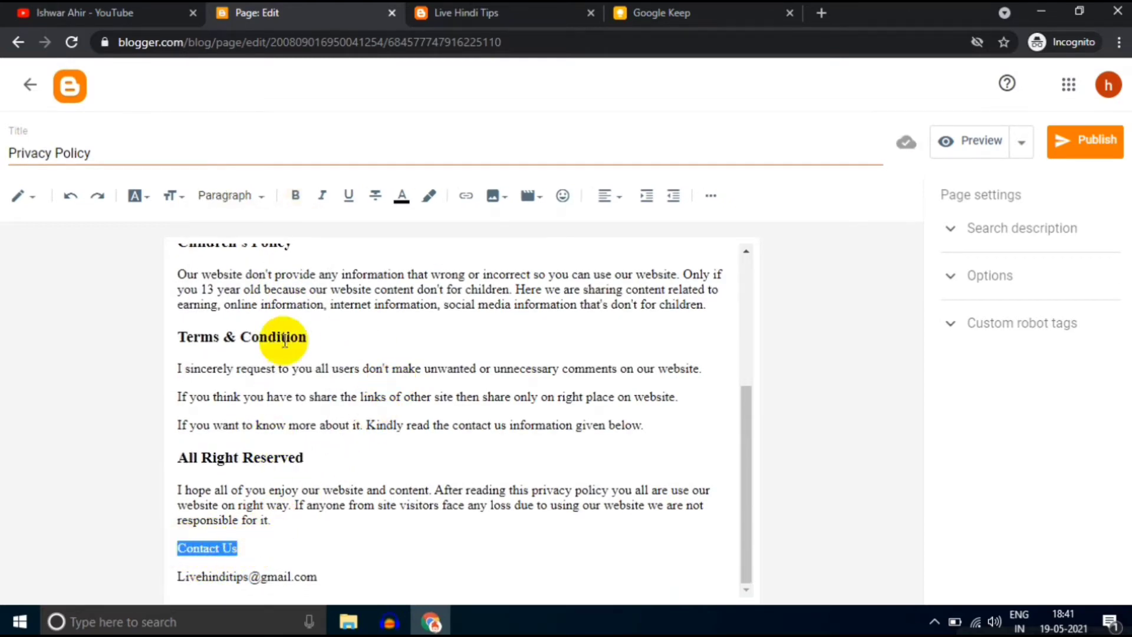
left_click(235, 195)
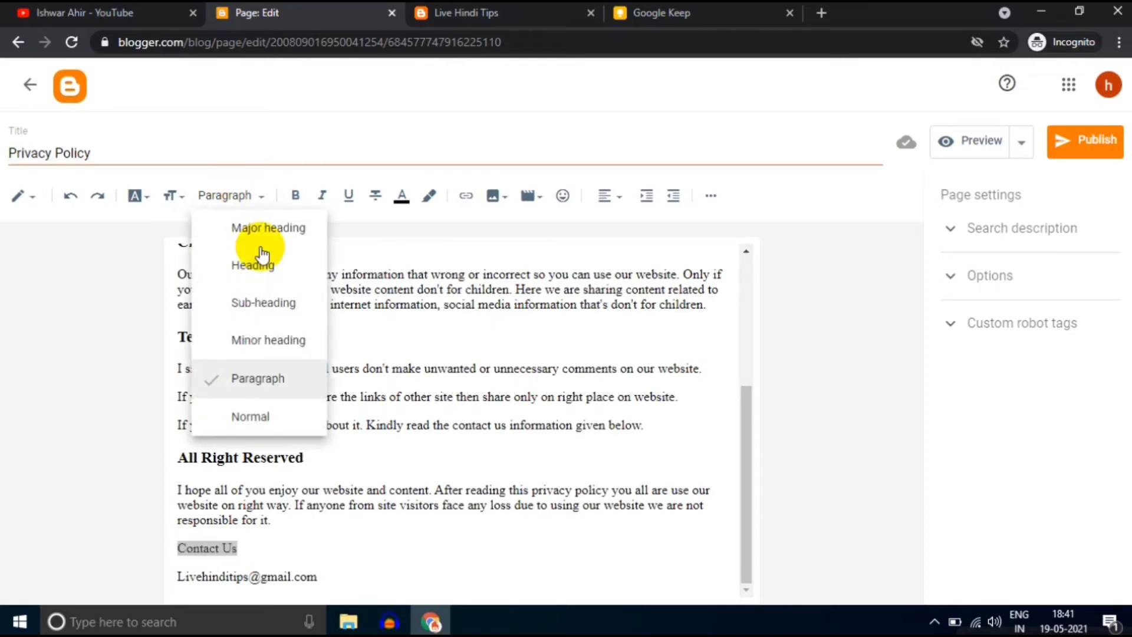
left_click(286, 314)
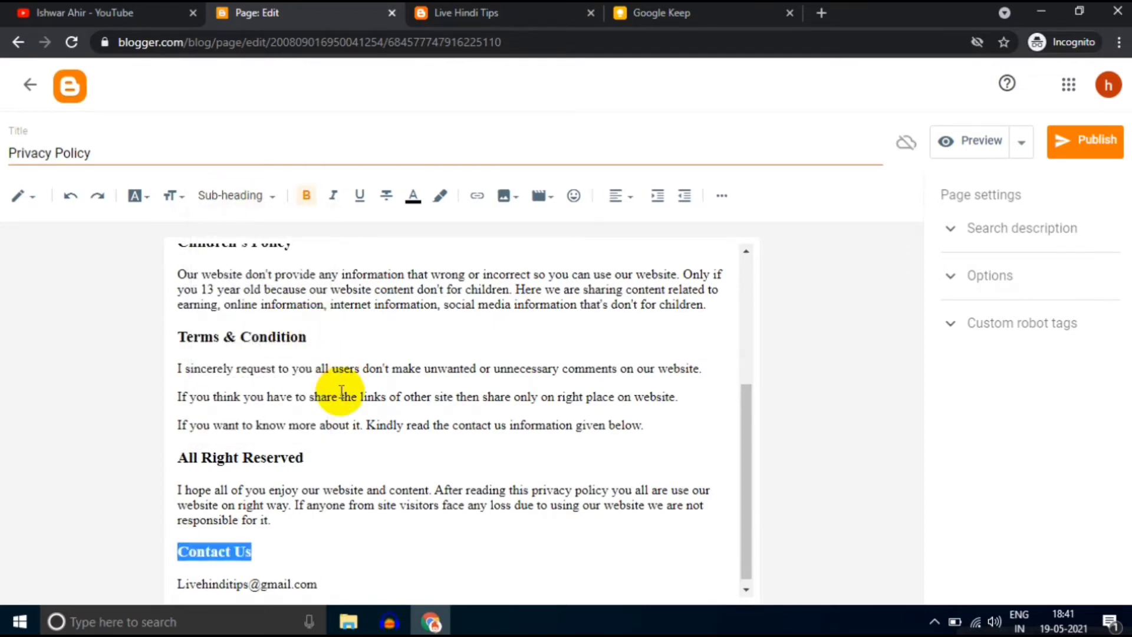
left_click(305, 487)
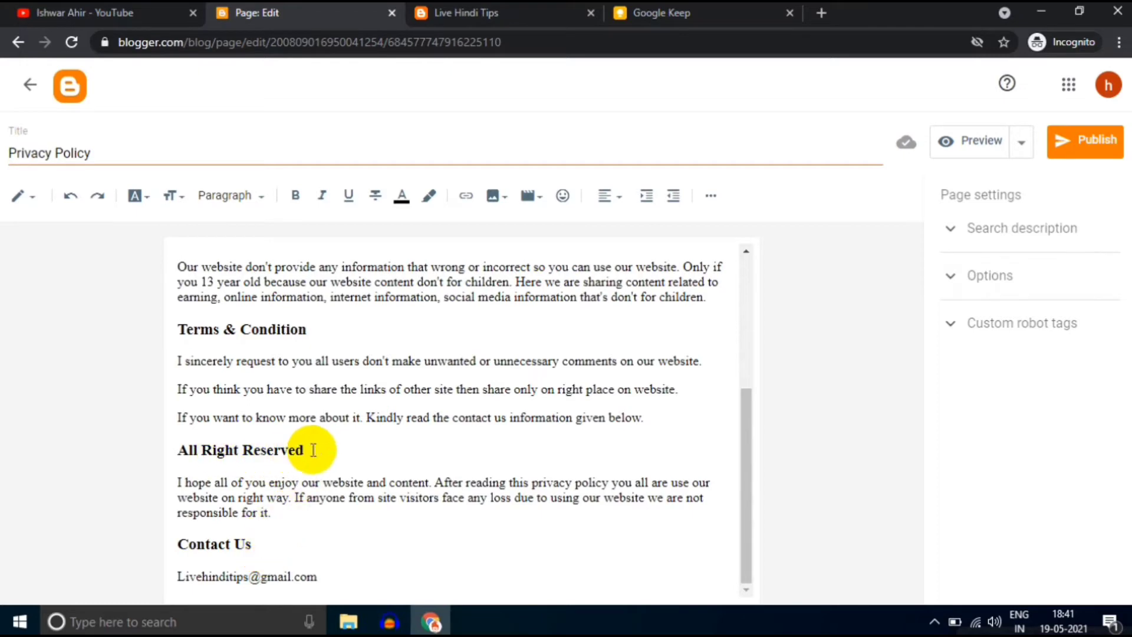
Step: Review the headings and paragraphs of the formatted Privacy Policy text from the introduction to the Contact Us section
scroll(315, 449, "up", 1)
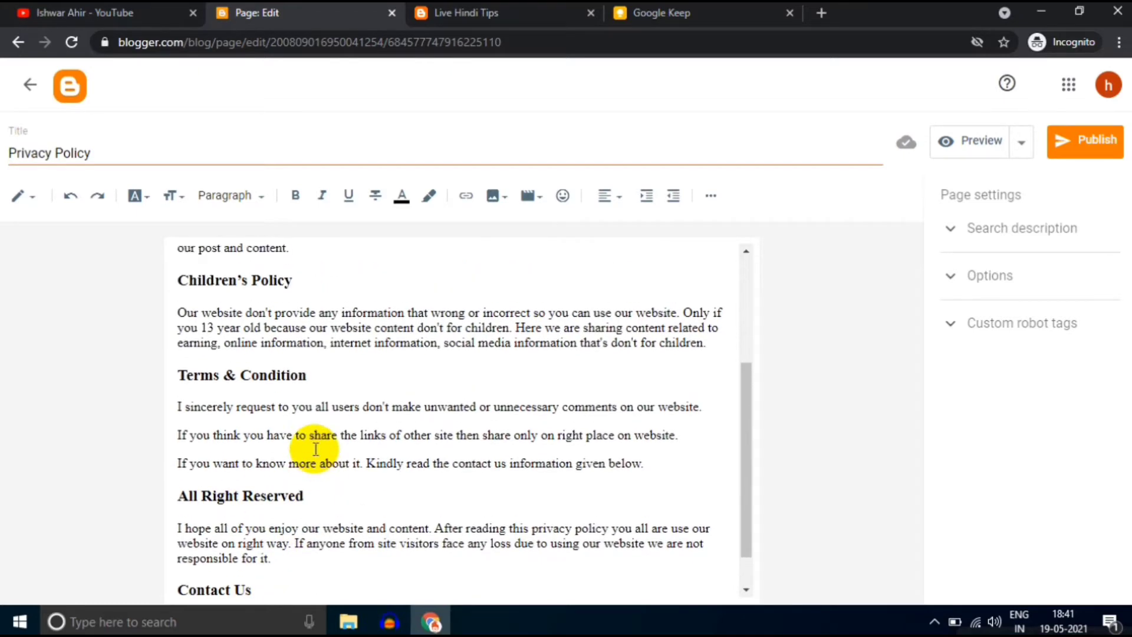
scroll(315, 449, "up", 3)
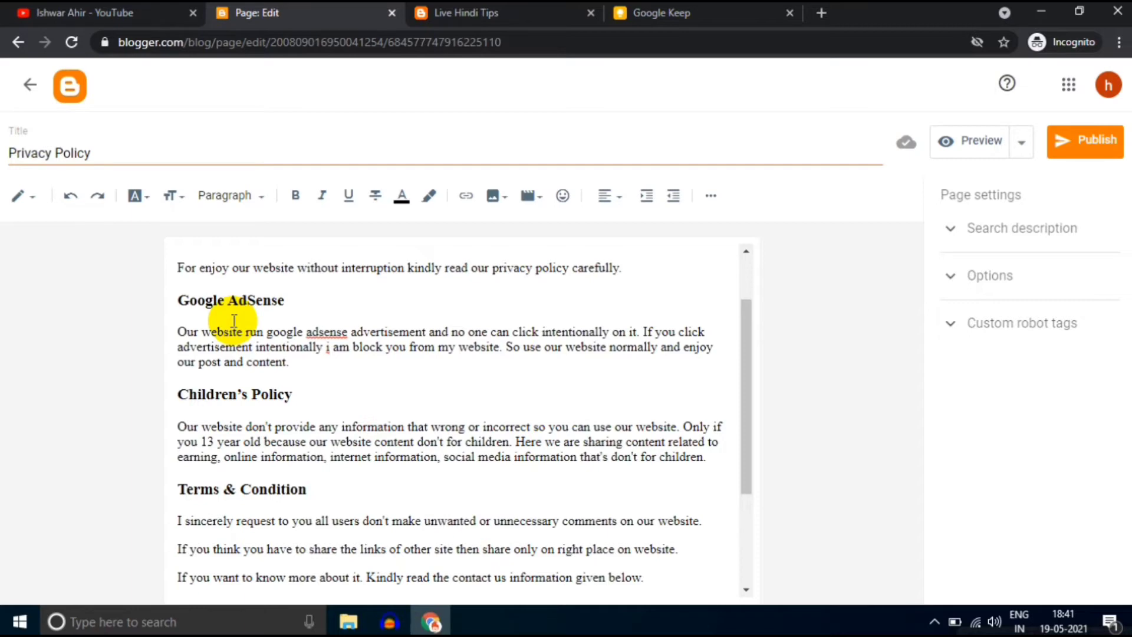
scroll(234, 320, "up", 2)
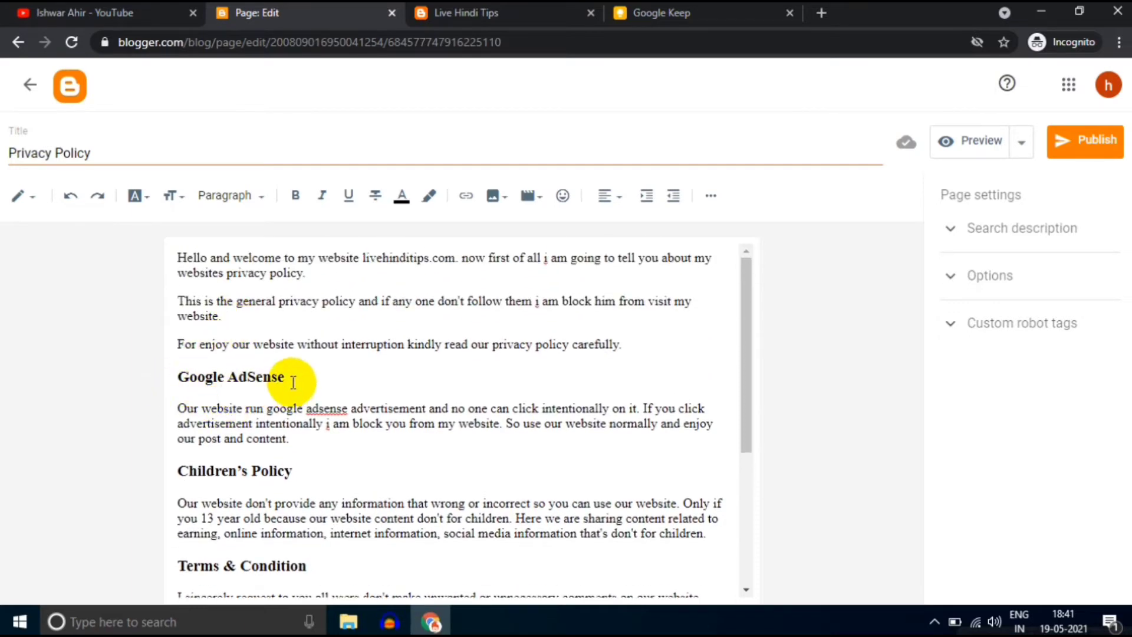
scroll(293, 382, "down", 1)
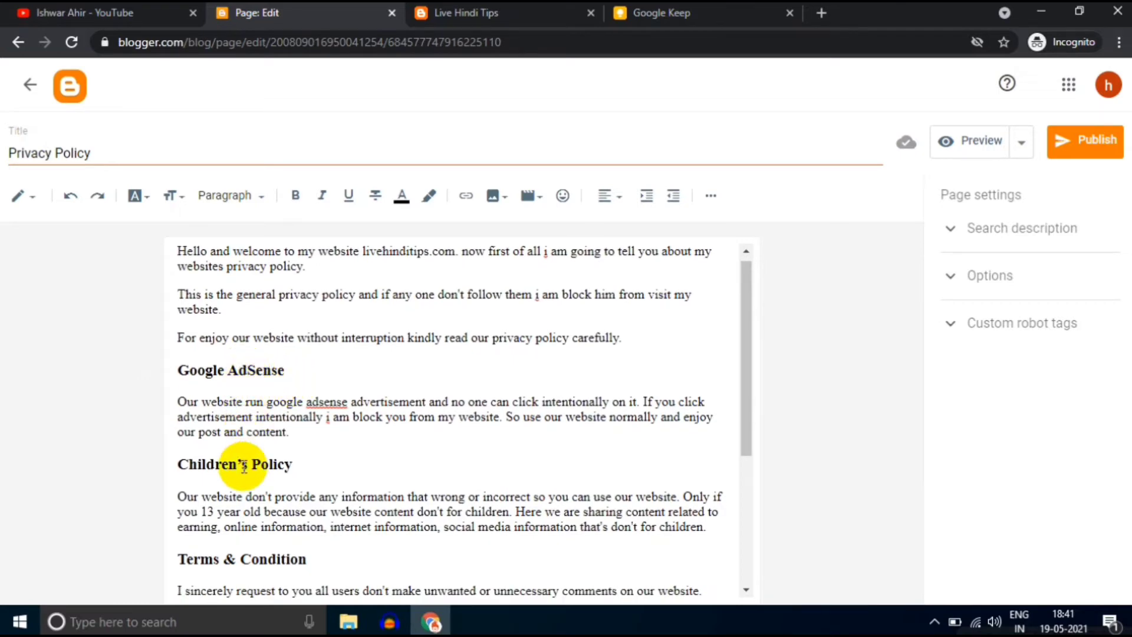
scroll(244, 466, "down", 1)
scroll(244, 466, "down", 2)
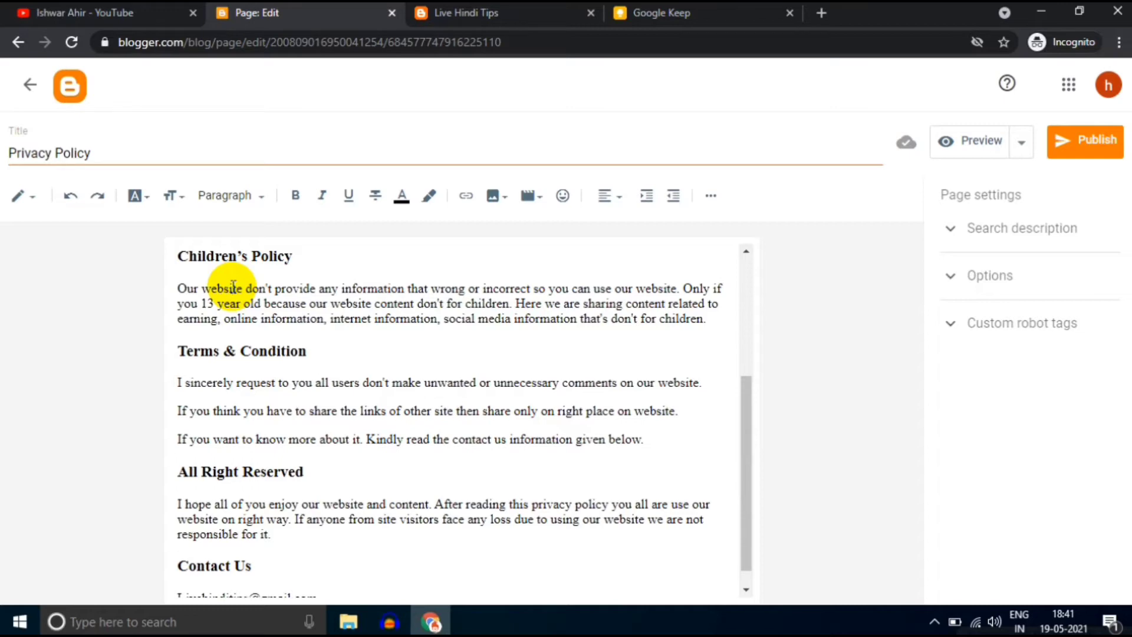
scroll(233, 287, "up", 4)
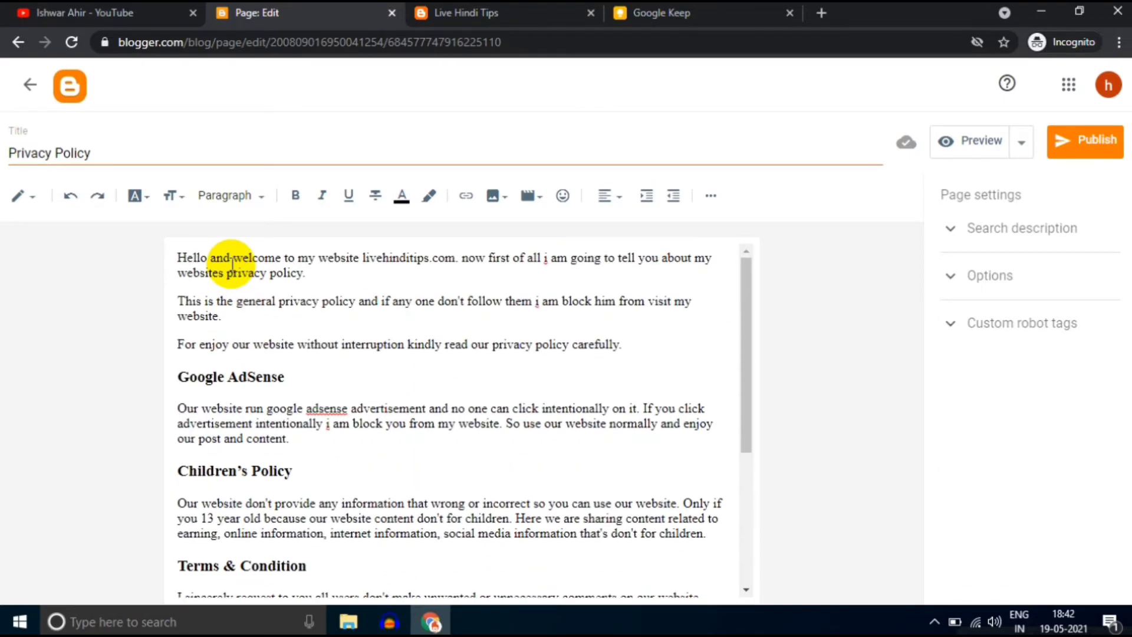
Step: Enable the all and noodp custom robot tags for the page and set reader comments to "Do not allow; hide existing"
left_click(967, 323)
left_click(950, 370)
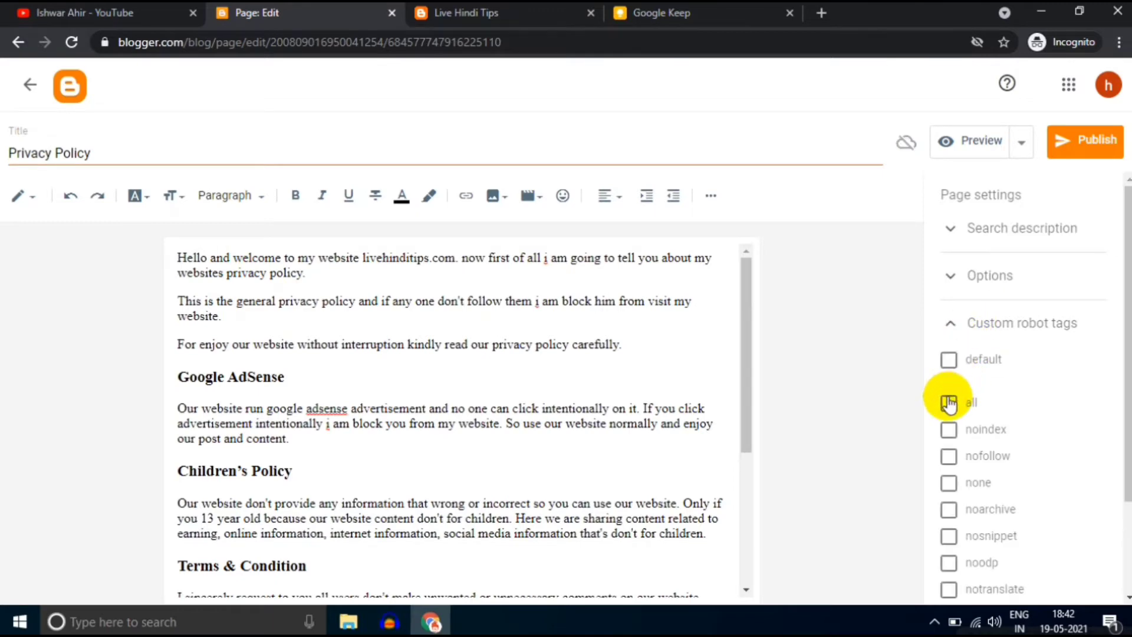
left_click(948, 402)
scroll(1039, 414, "down", 2)
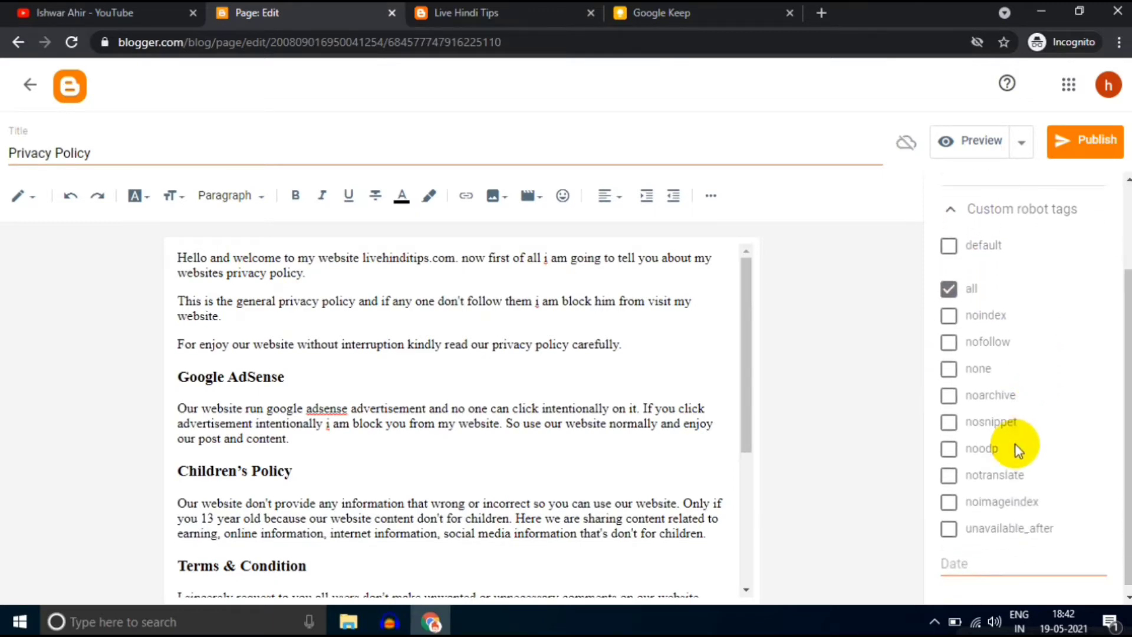
left_click(980, 450)
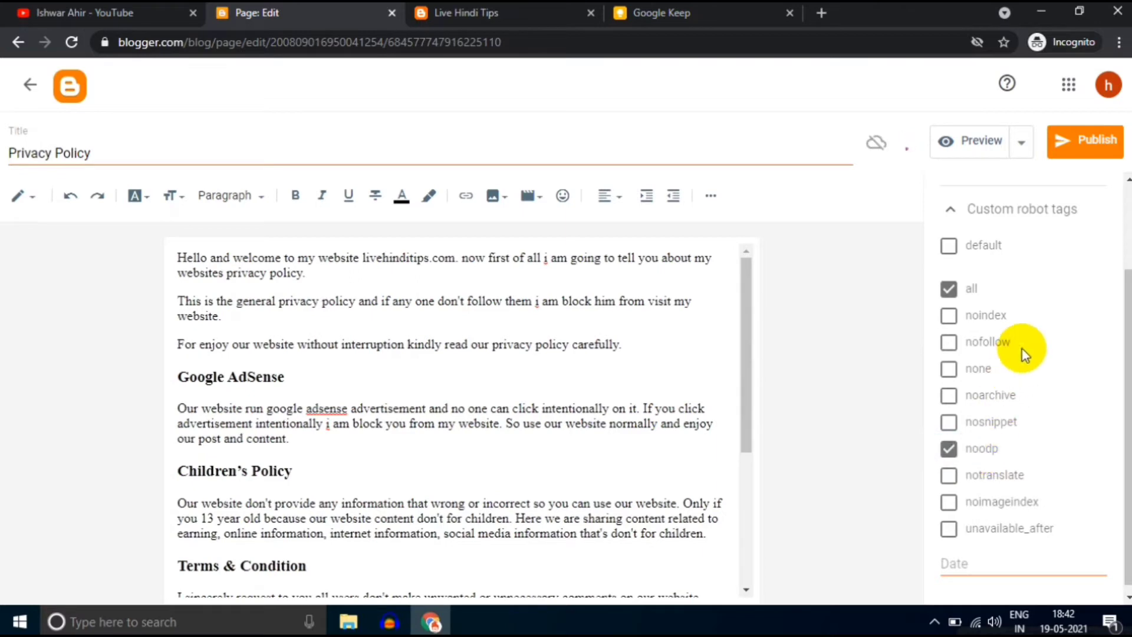
scroll(1022, 348, "up", 2)
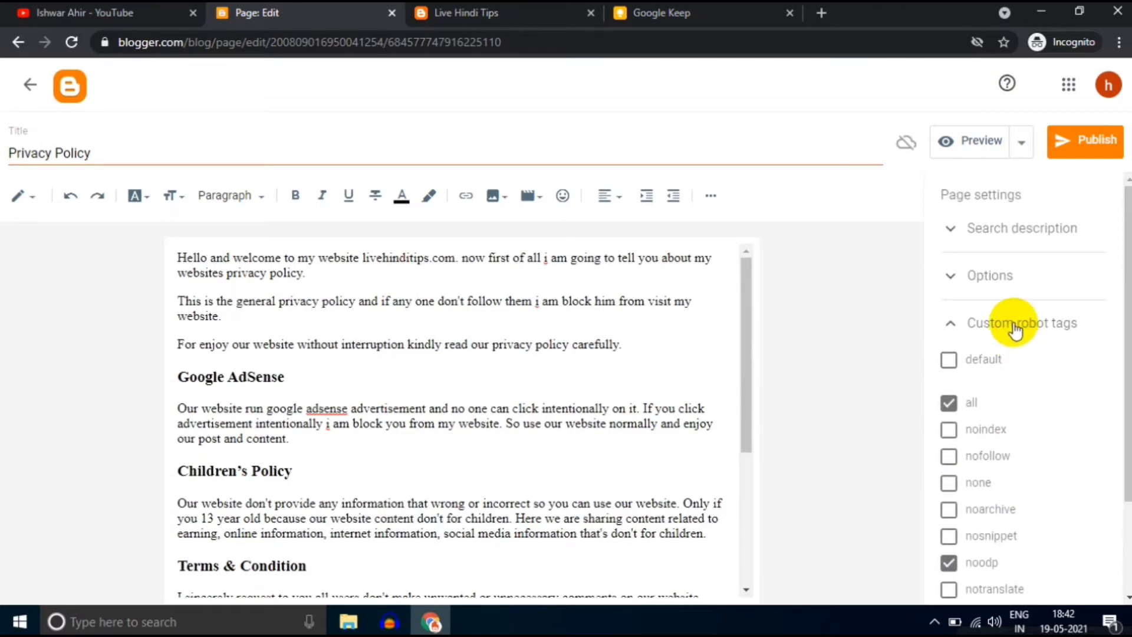
left_click(1009, 323)
left_click(1002, 275)
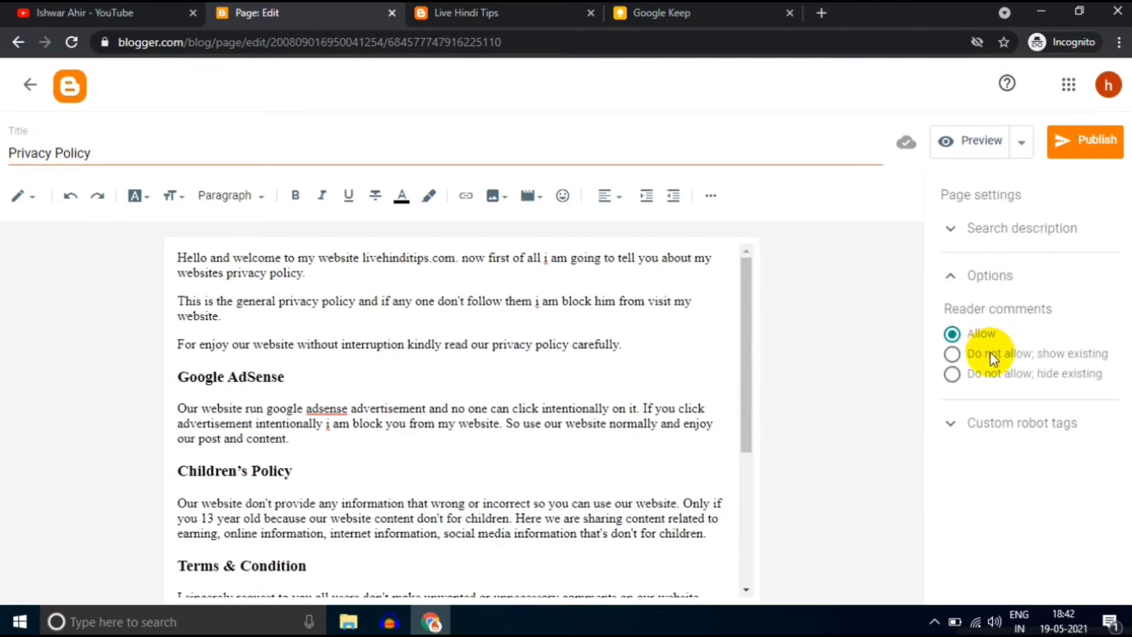
left_click(978, 374)
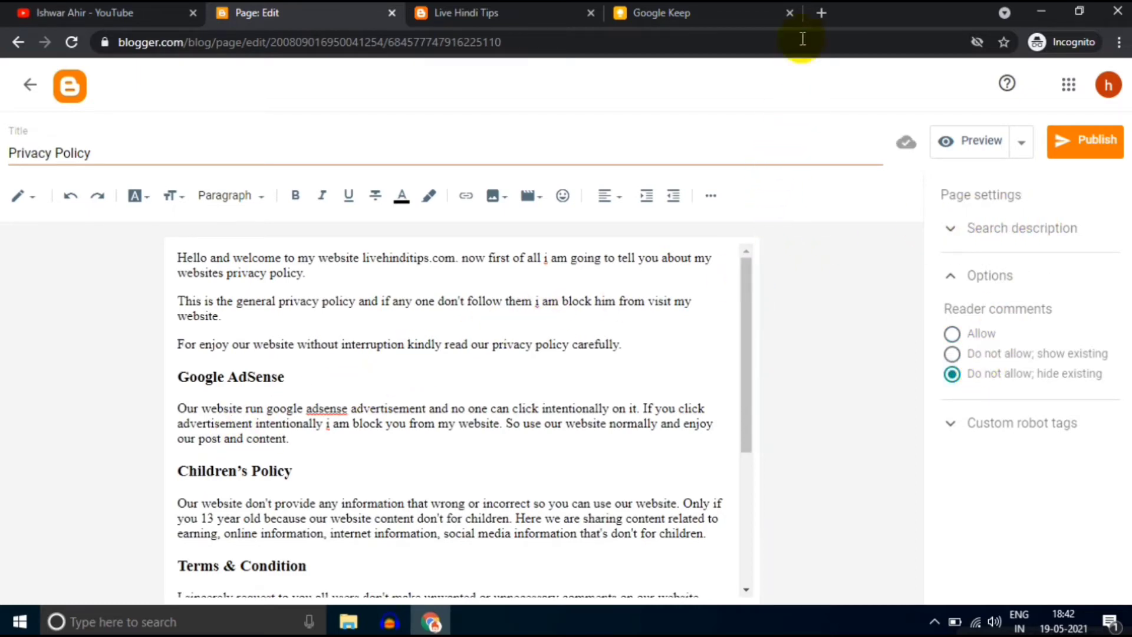
Step: Search the web for "privacy policy generator" in a new browser tab and open the privacypolicygenerator.info site
left_click(820, 13)
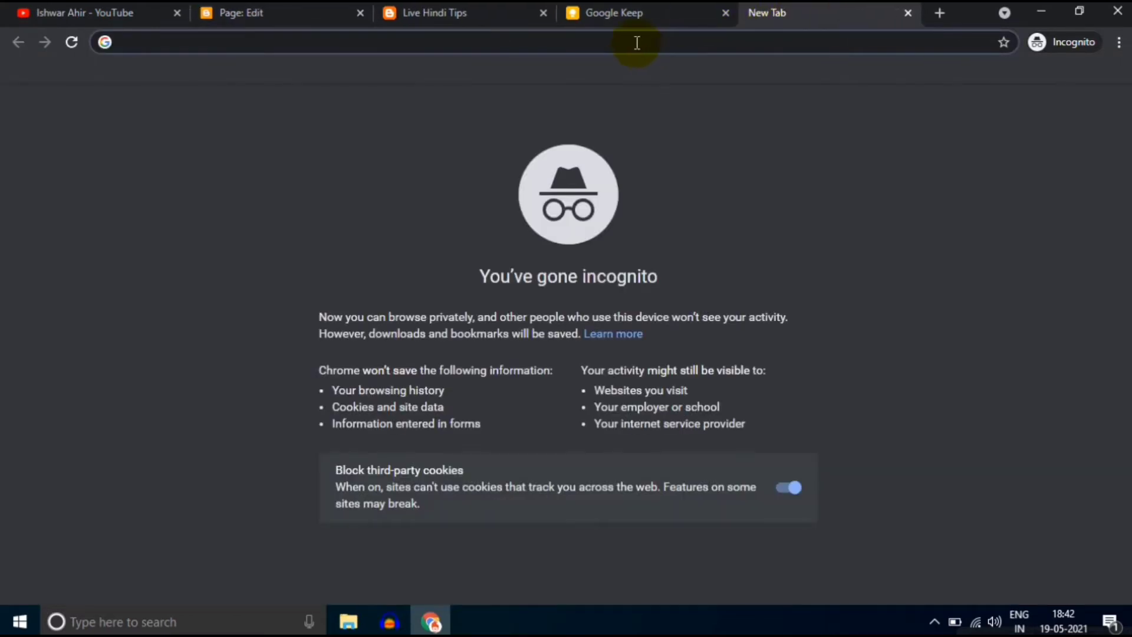
type("privac")
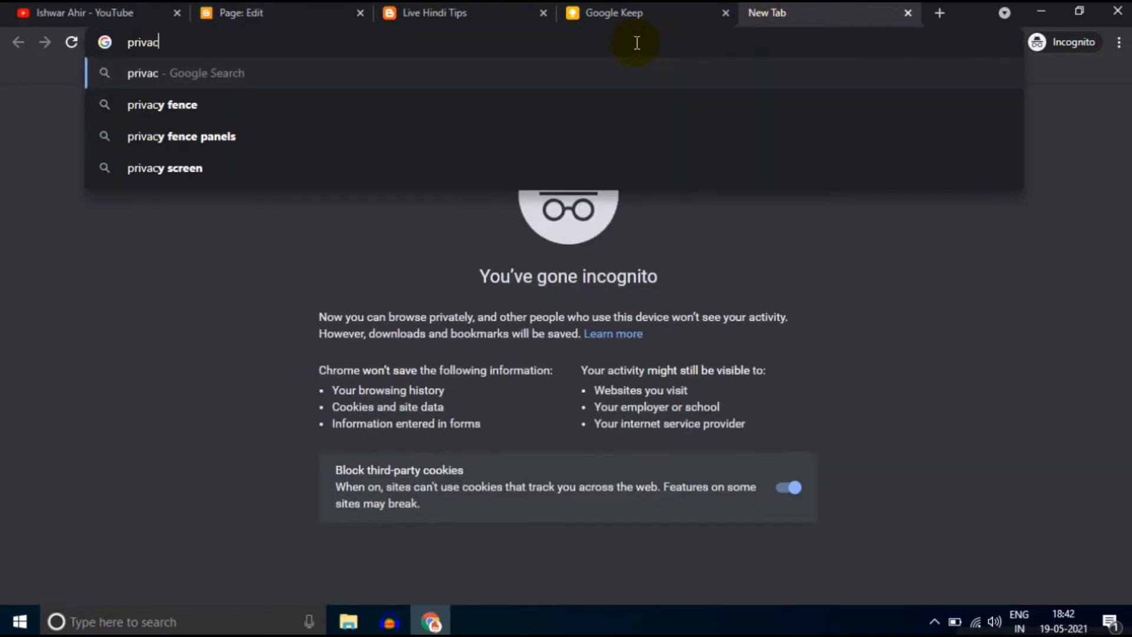
type("y pol")
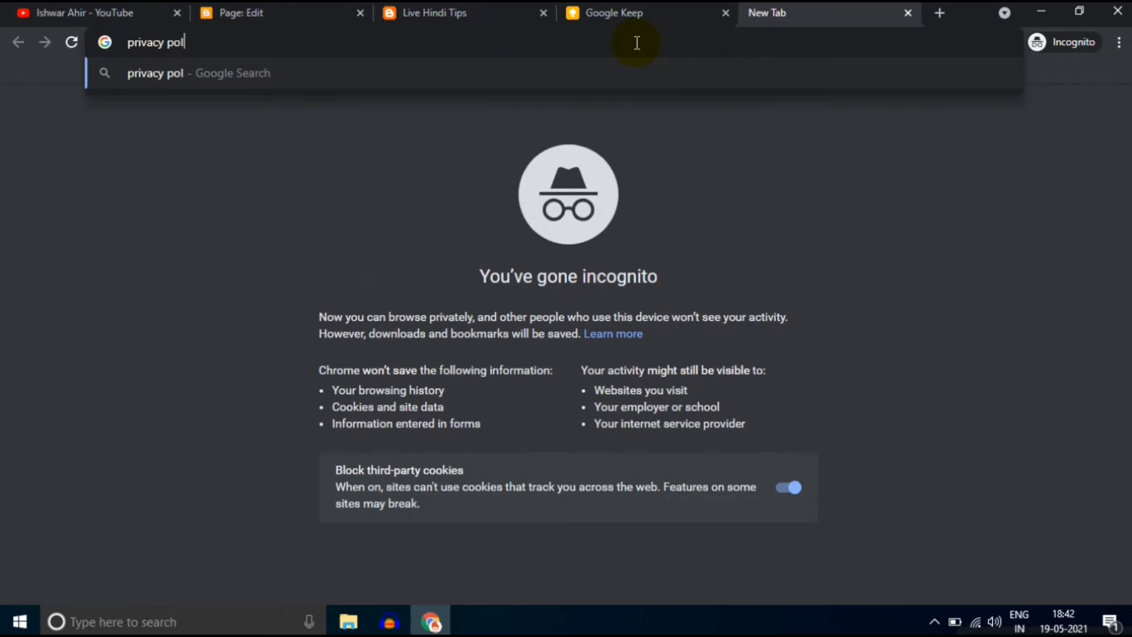
type("icy gene")
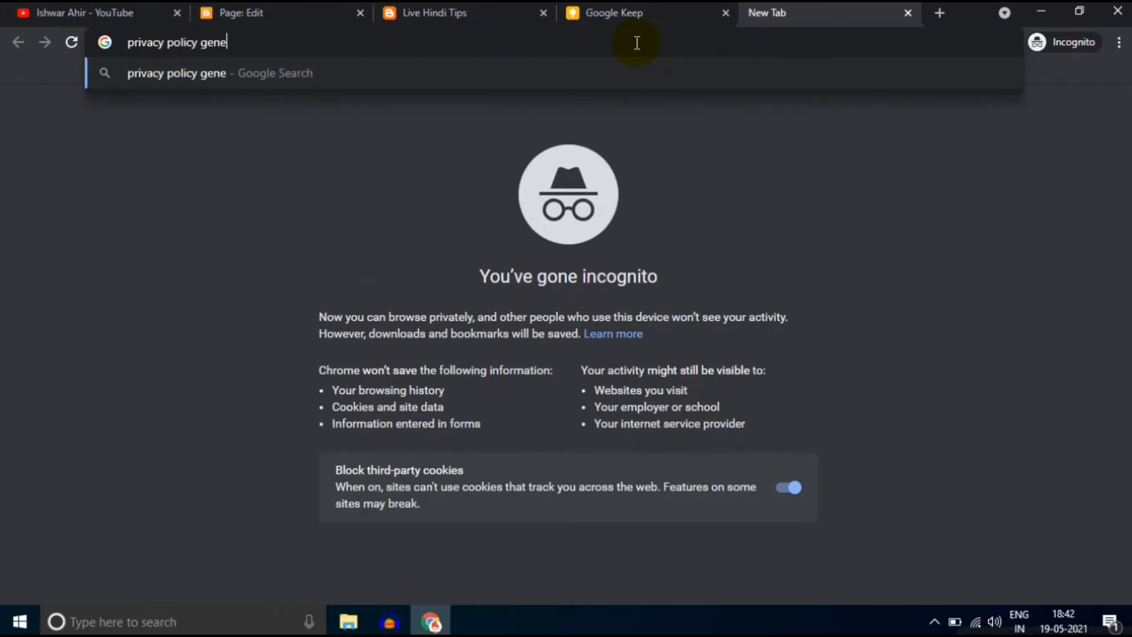
type("rator")
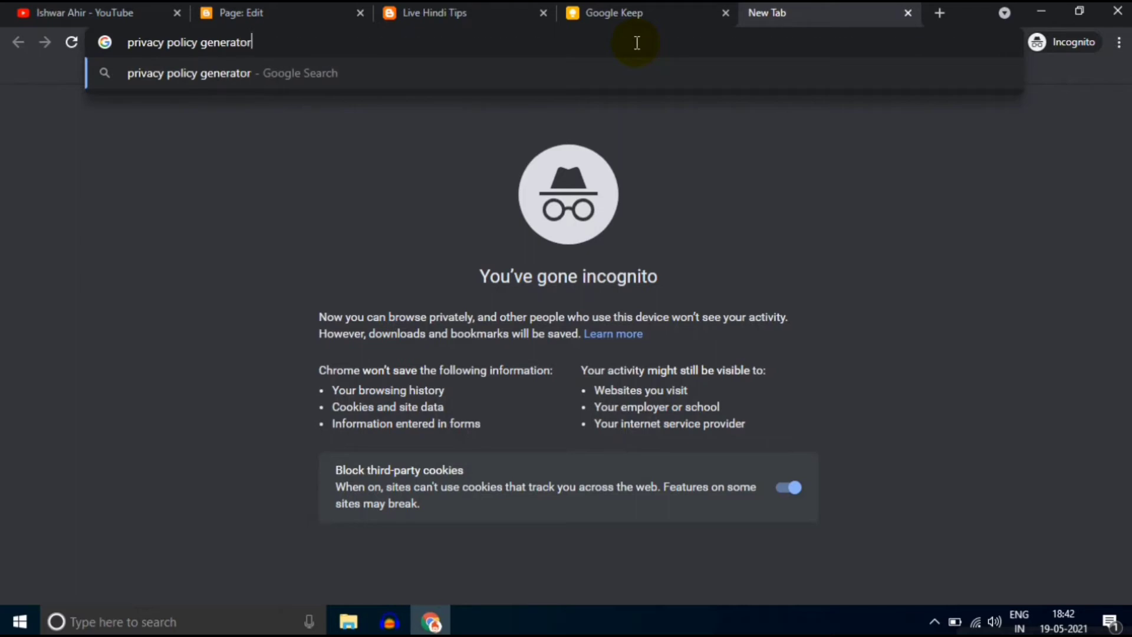
key("Return")
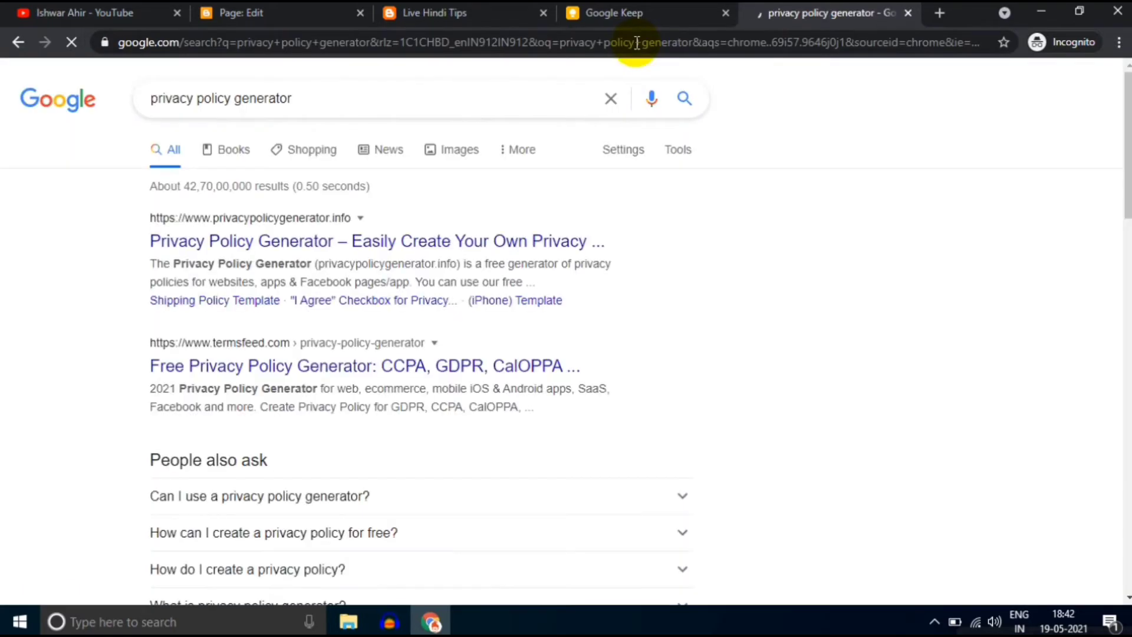
left_click(387, 234)
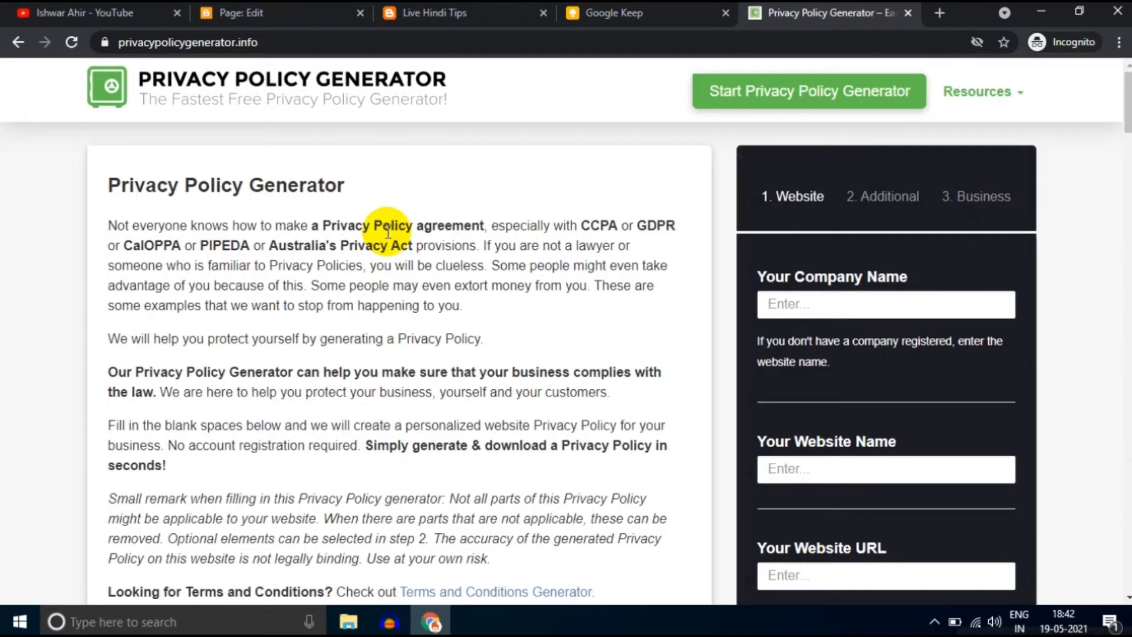
Step: Look over the generator's website details form, the Privacy Policy note in Google Keep and the Live Hindi Tips homepage
scroll(387, 232, "down", 5)
scroll(495, 227, "up", 4)
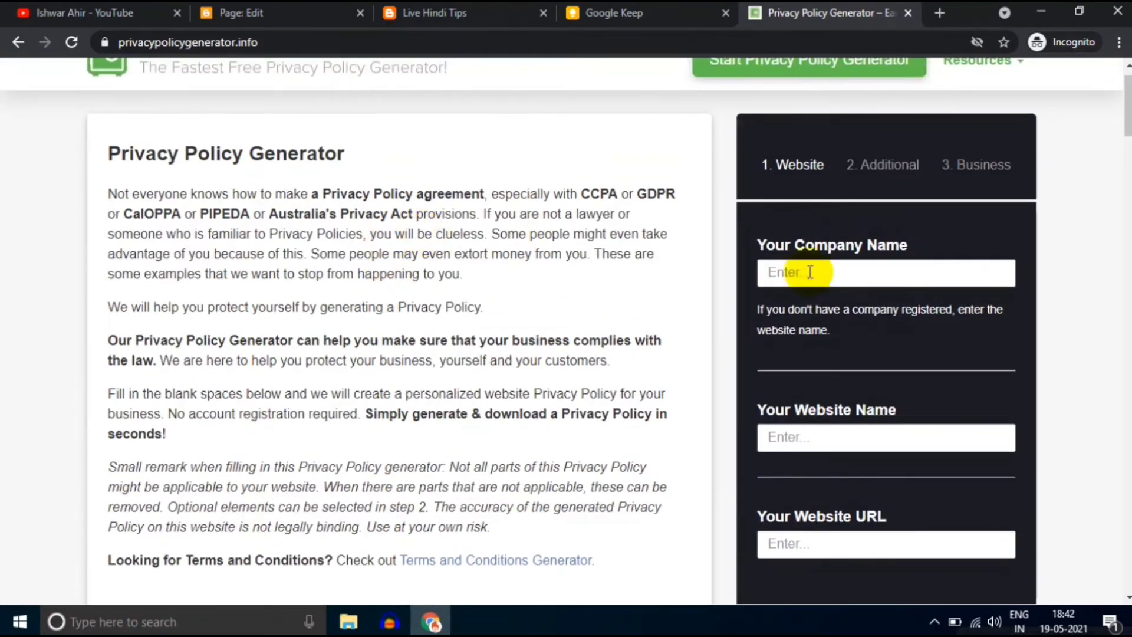
left_click(889, 269)
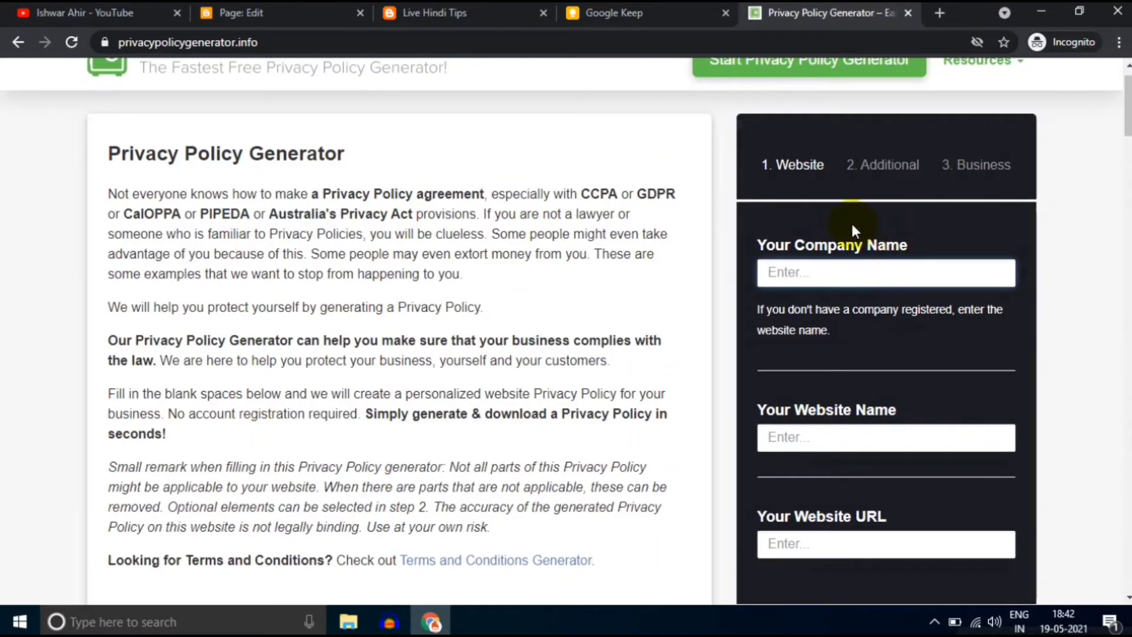
left_click(653, 9)
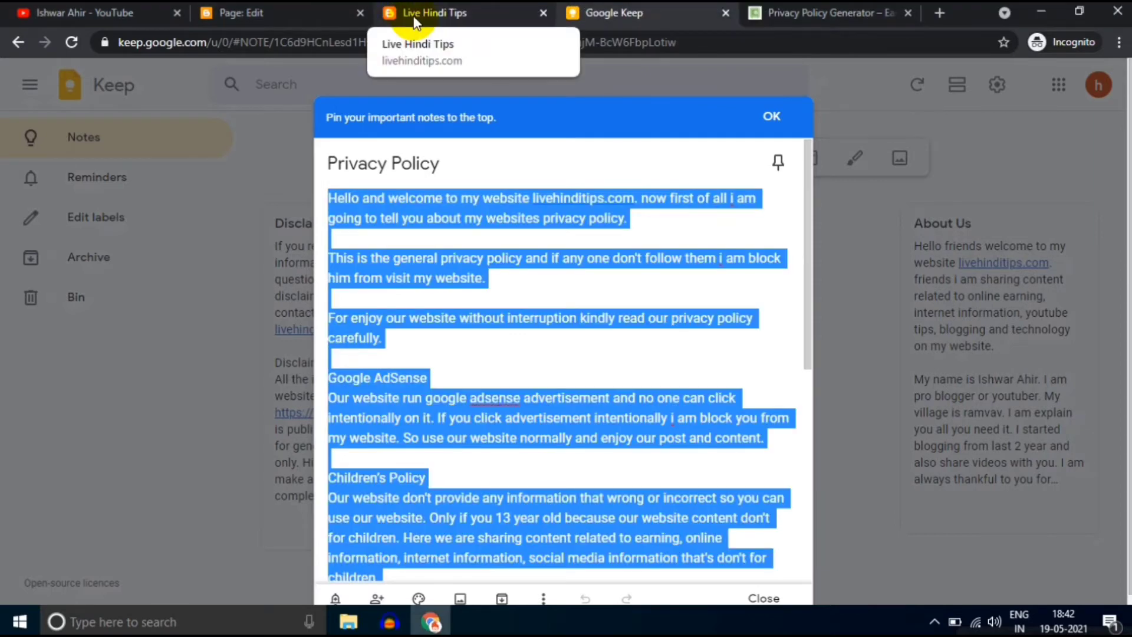
left_click(413, 21)
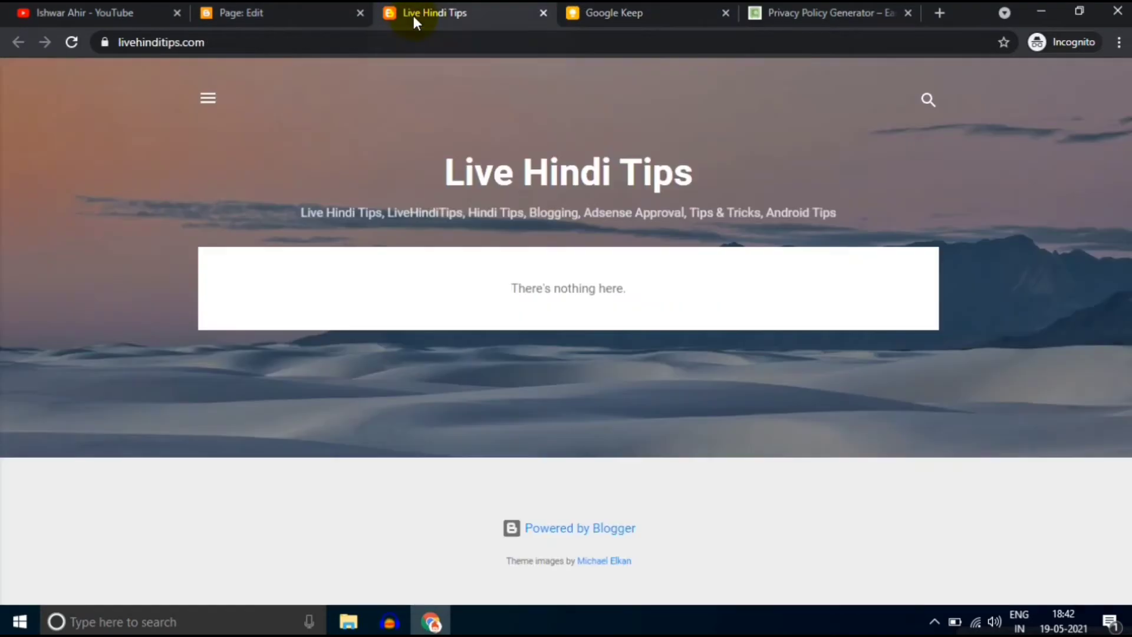
Step: Return to the Blogger page editor and publish the Privacy Policy page
left_click(270, 1)
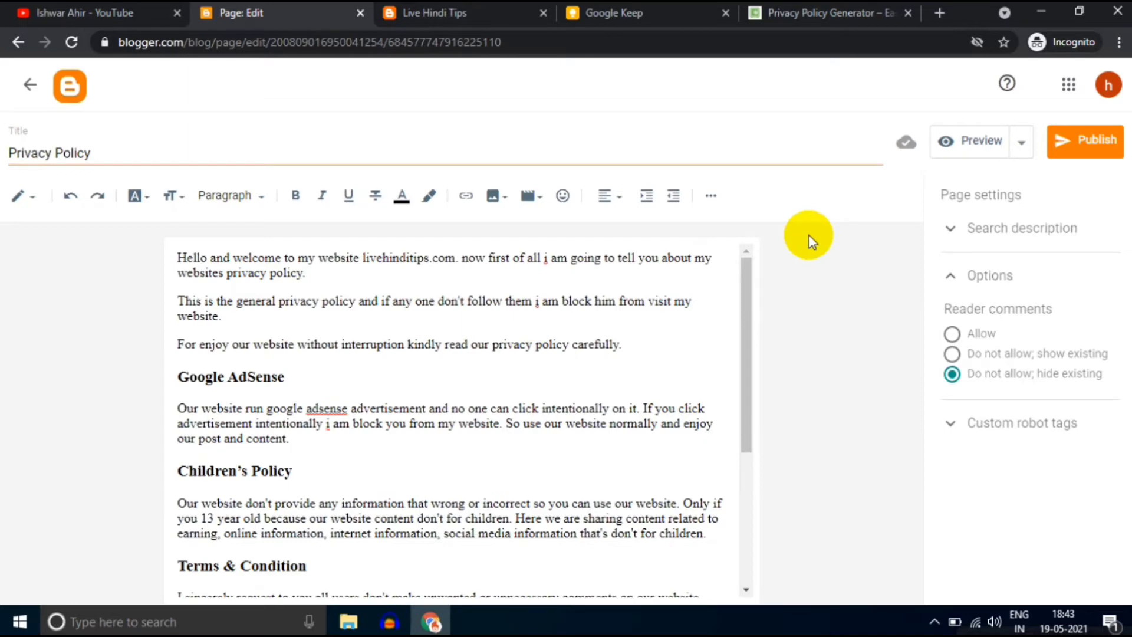
left_click(1064, 153)
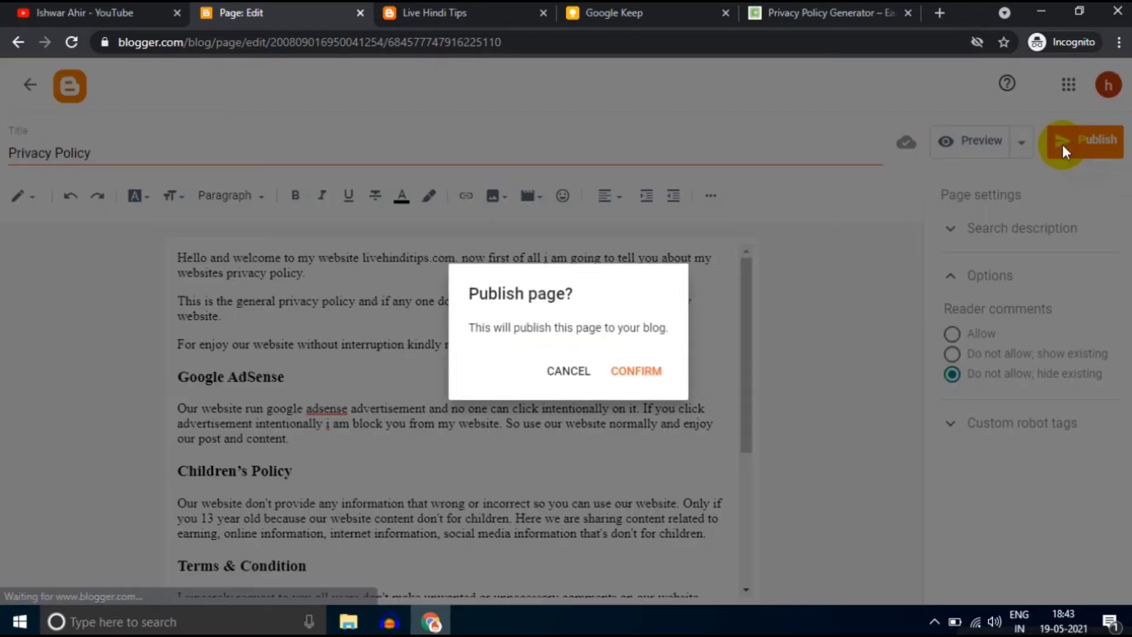
left_click(636, 373)
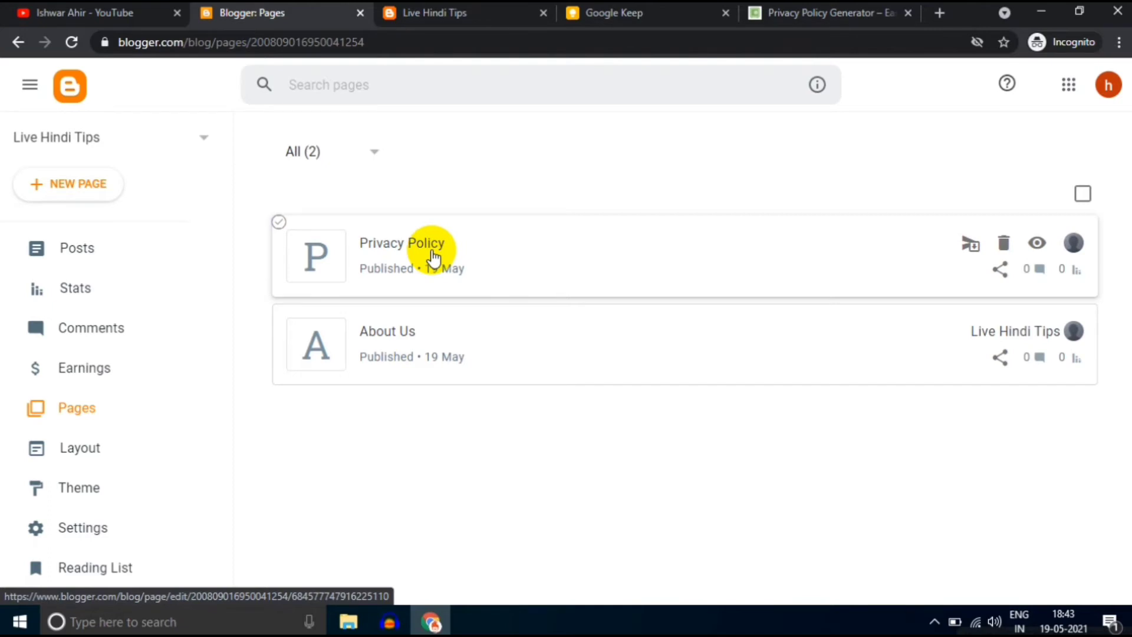
Step: Create a new page titled "Contact Us" and place the cursor in its empty body
left_click(42, 185)
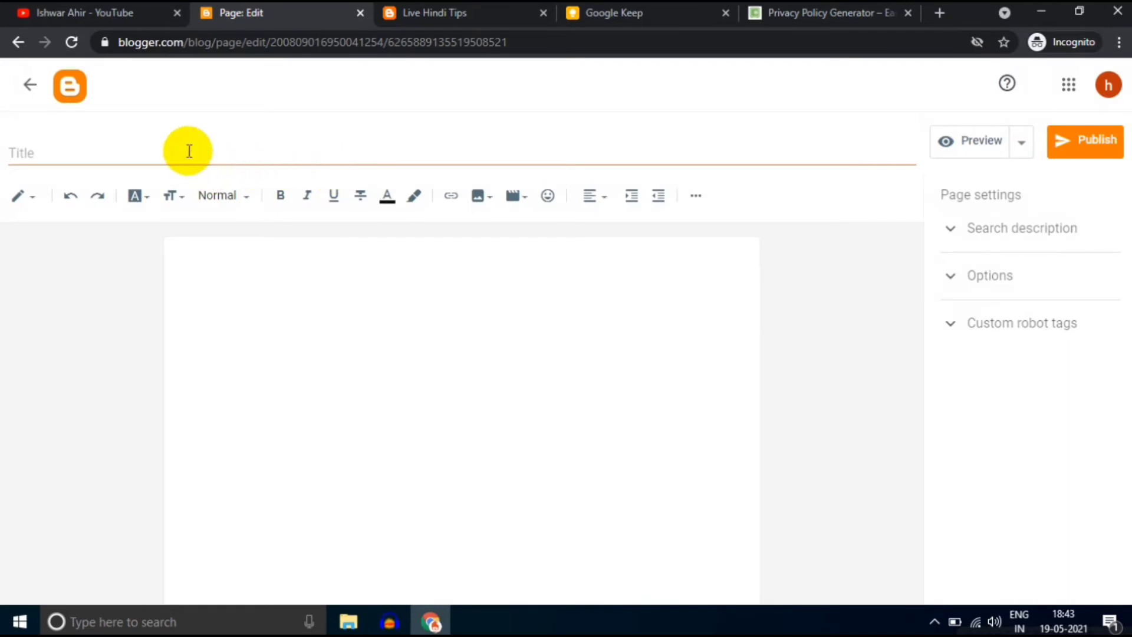
left_click(189, 152)
type("Co")
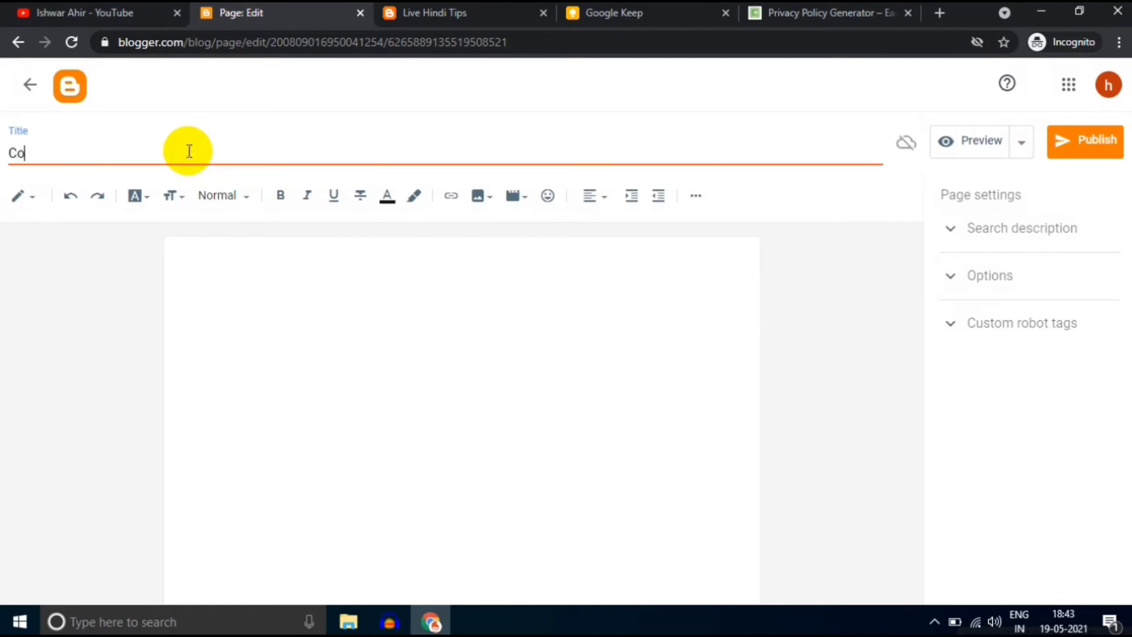
type("ntact Us")
left_click(227, 263)
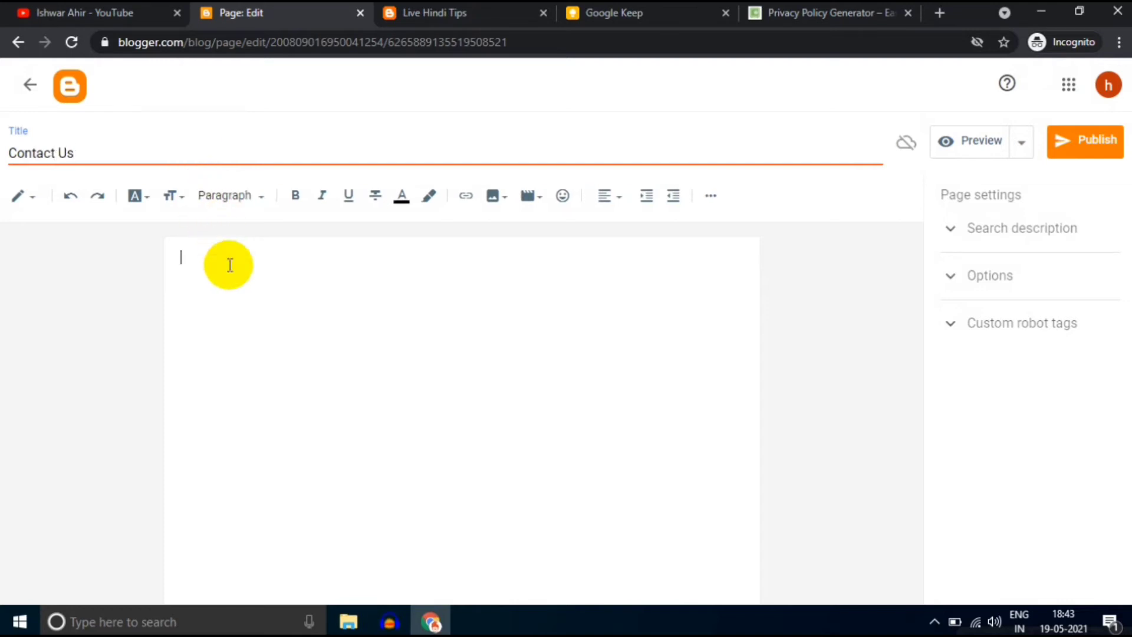
Step: Close the Privacy Policy Generator site and search the web for "emailmeform" in a new browser tab
left_click(854, 12)
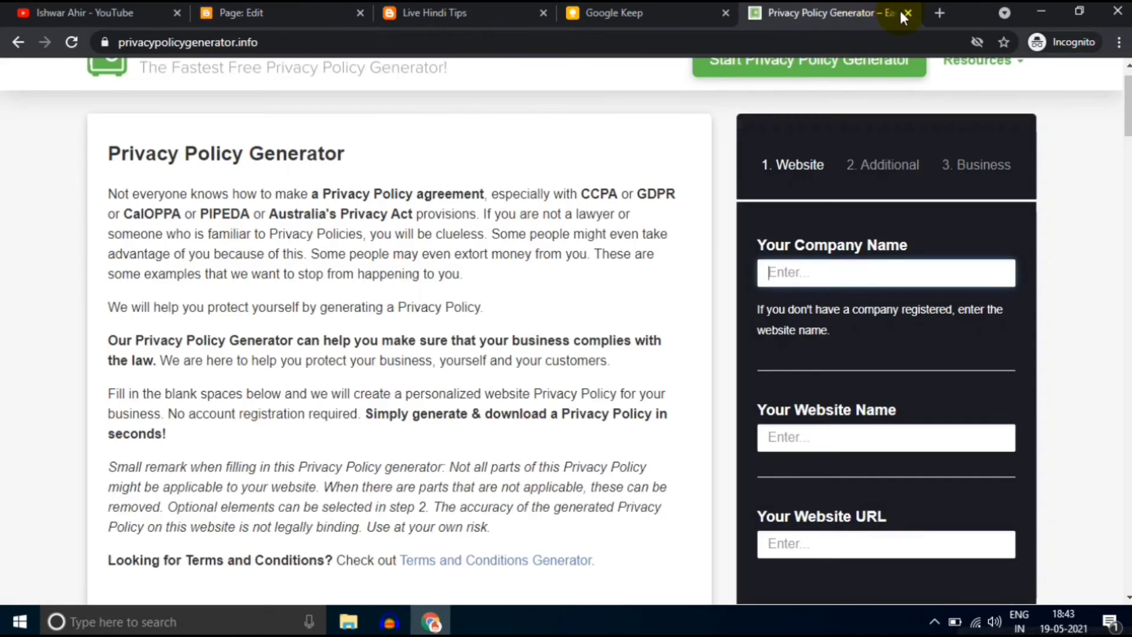
left_click(907, 12)
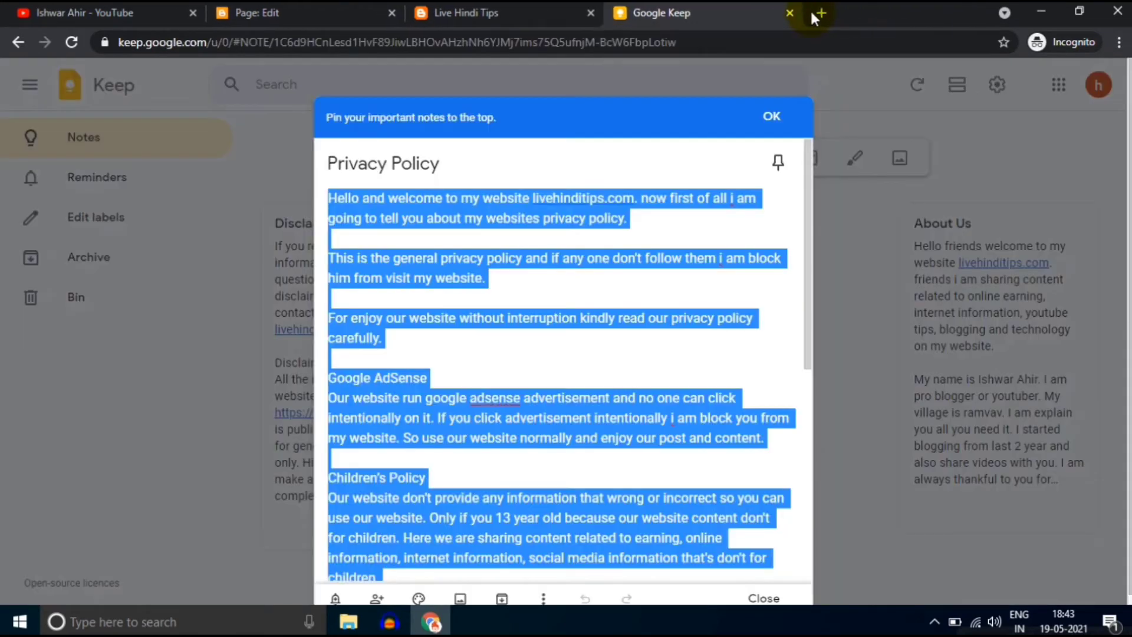
left_click(819, 13)
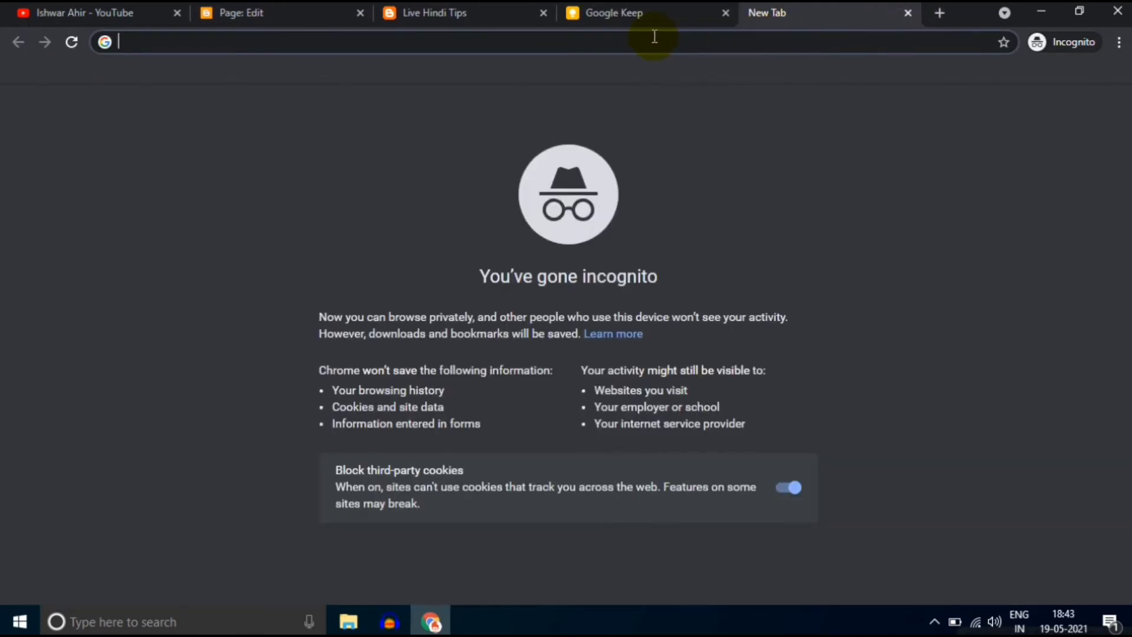
type("email")
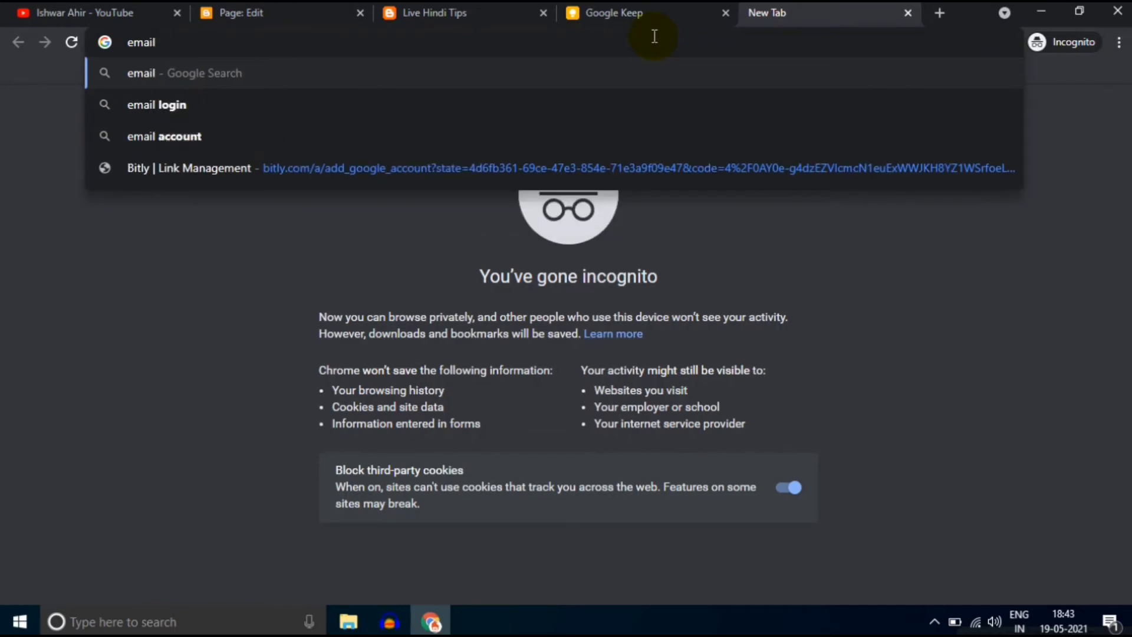
type("meform")
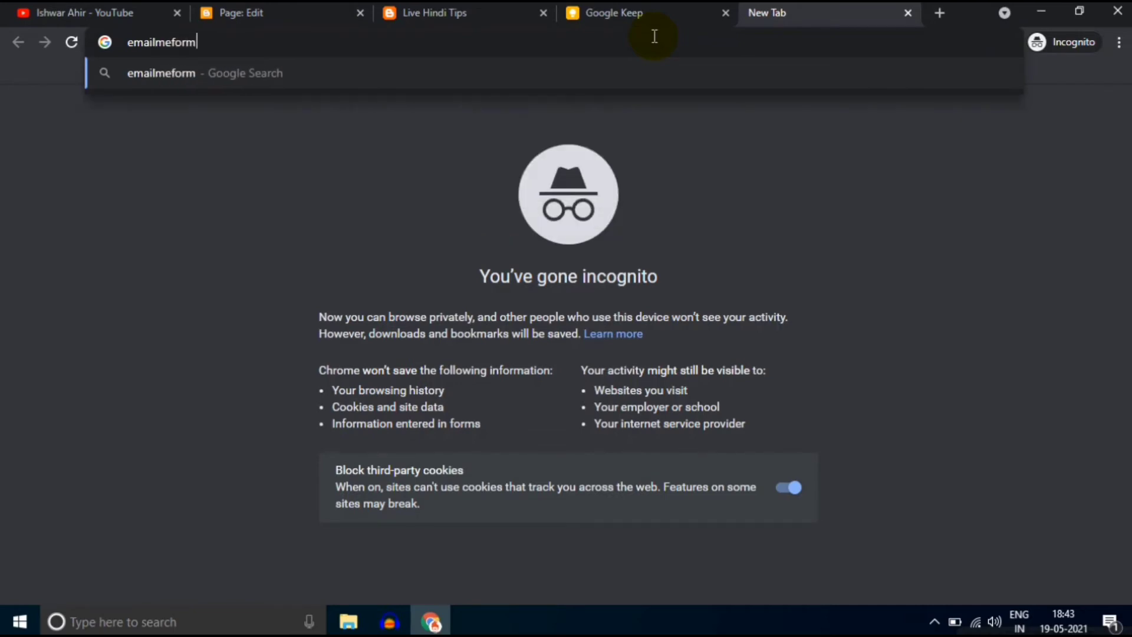
key("Return")
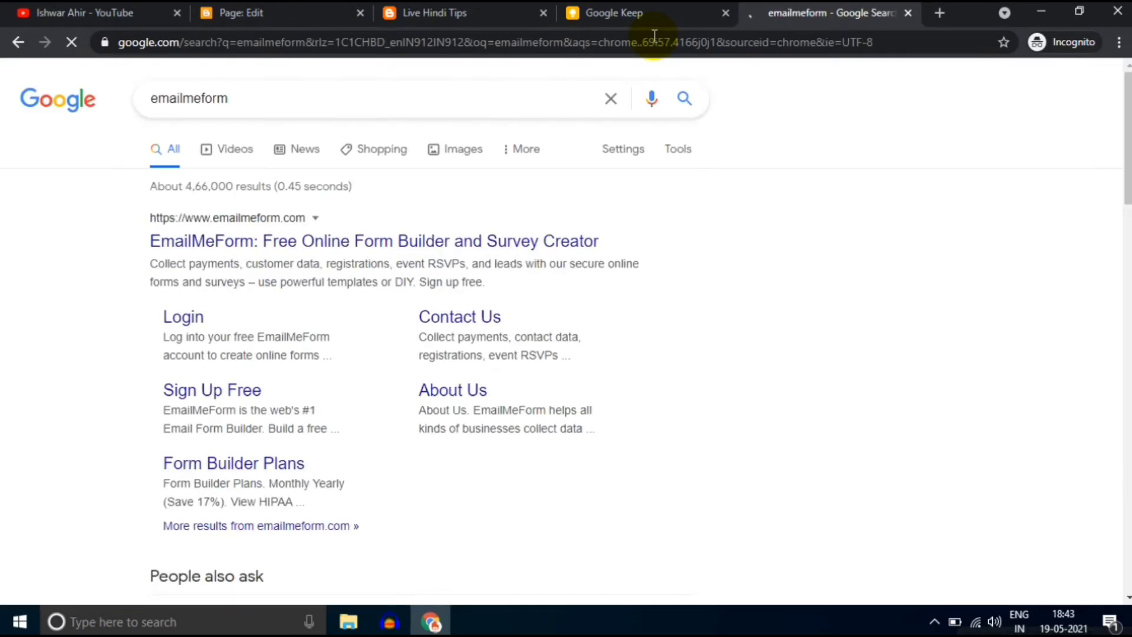
Step: Open the EmailMeForm website from the search results and sign up for a free account with the Google account
left_click(294, 252)
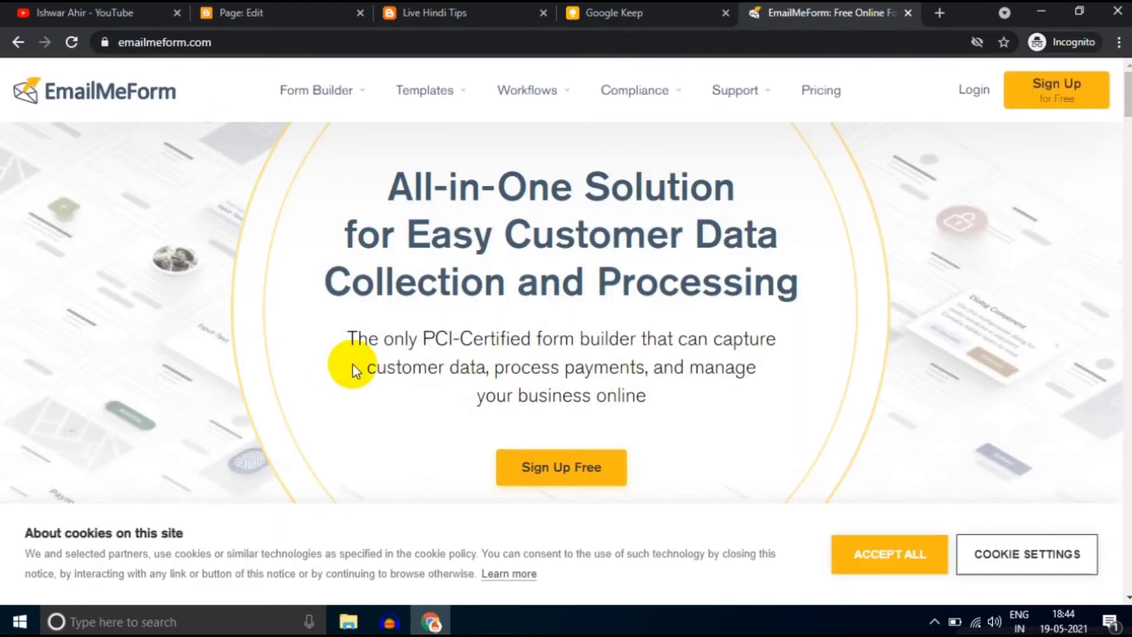
left_click(1049, 110)
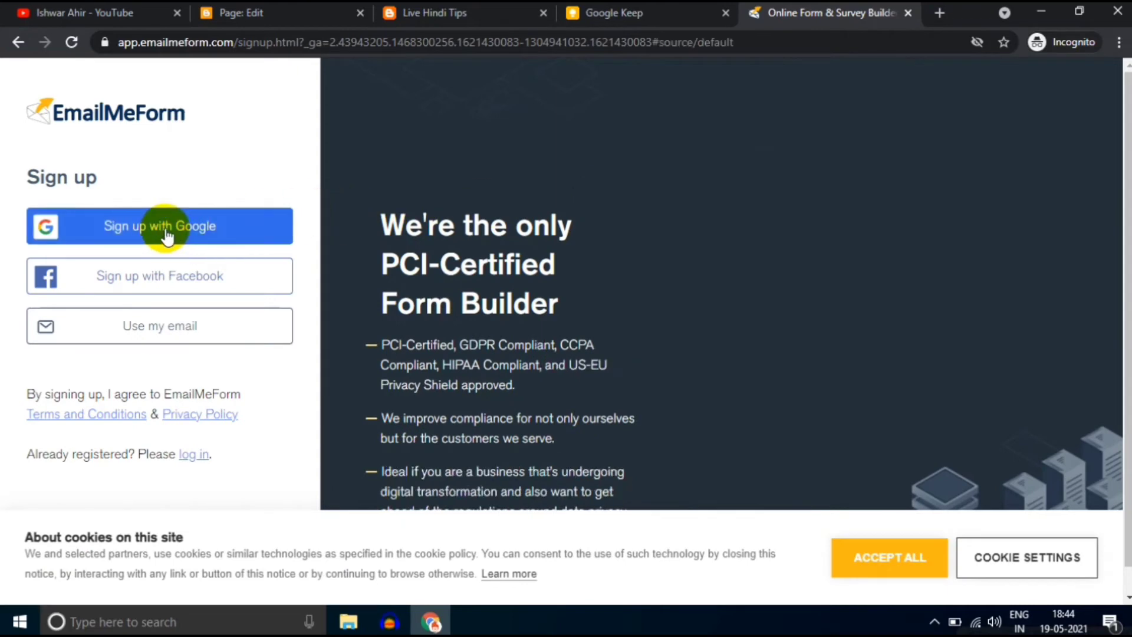
left_click(185, 232)
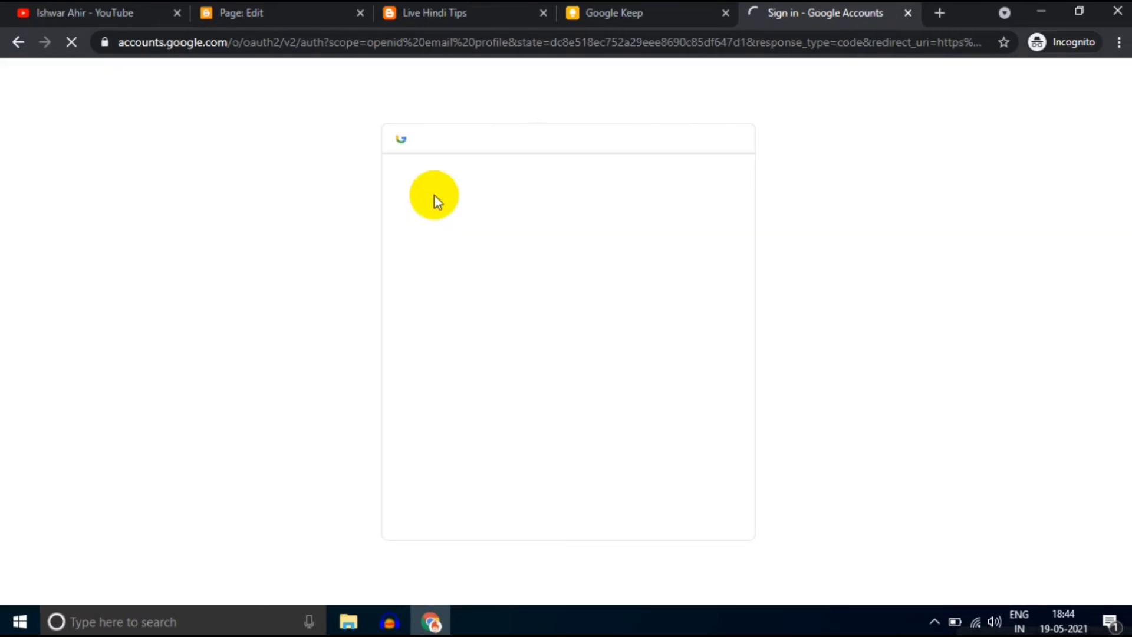
left_click(472, 320)
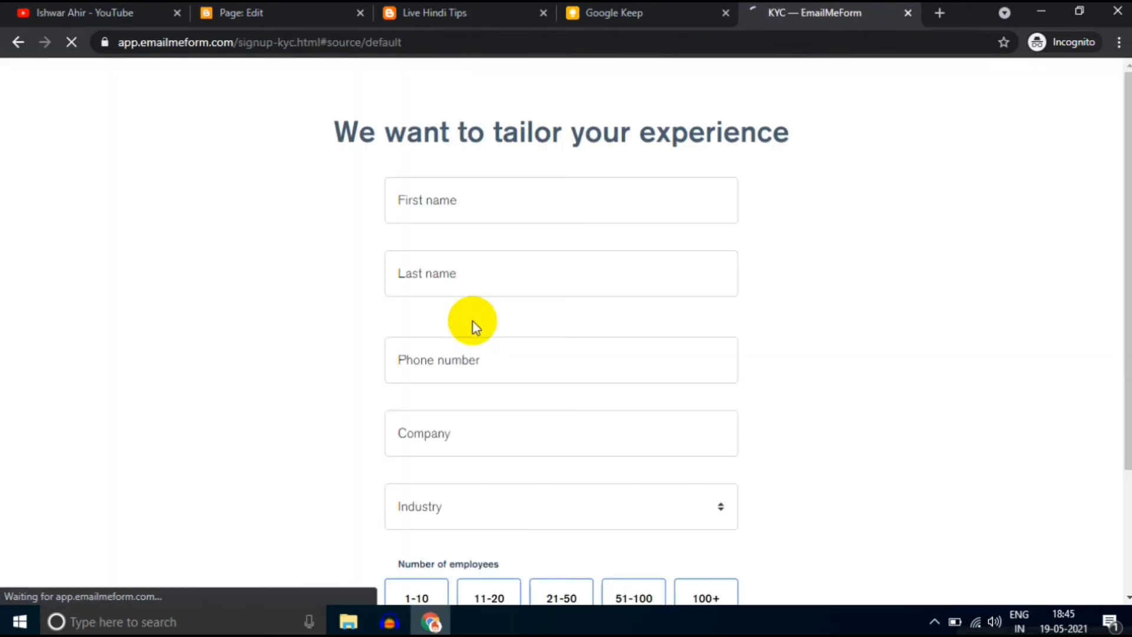
Step: Accept all cookies, skip the profile questionnaire and dismiss the EmailMeForm welcome message
scroll(472, 320, "down", 3)
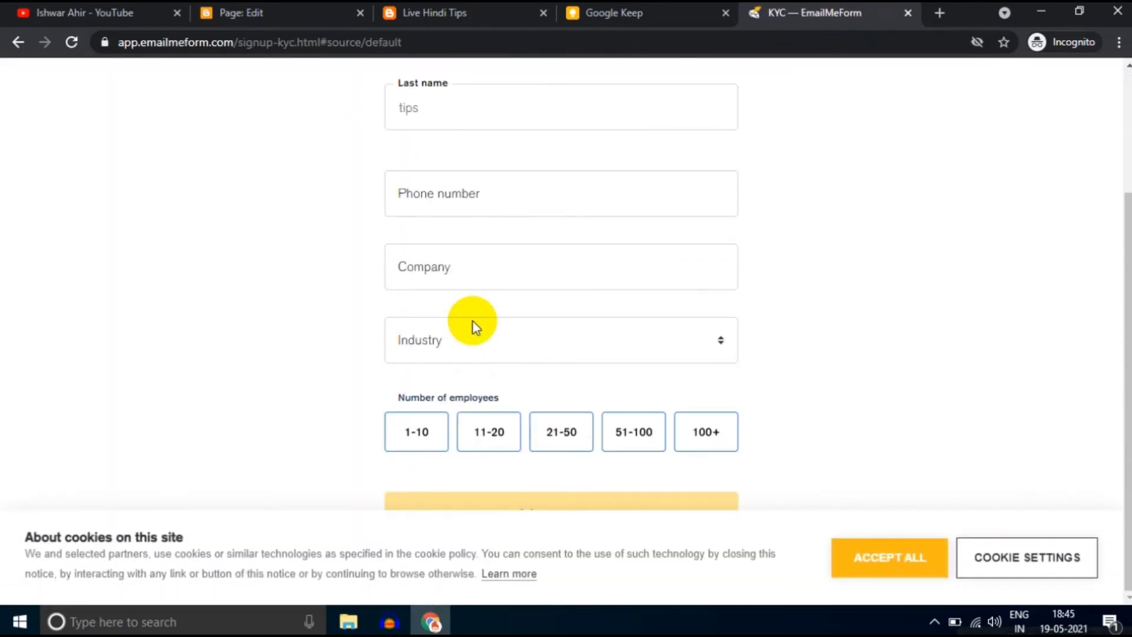
left_click(859, 570)
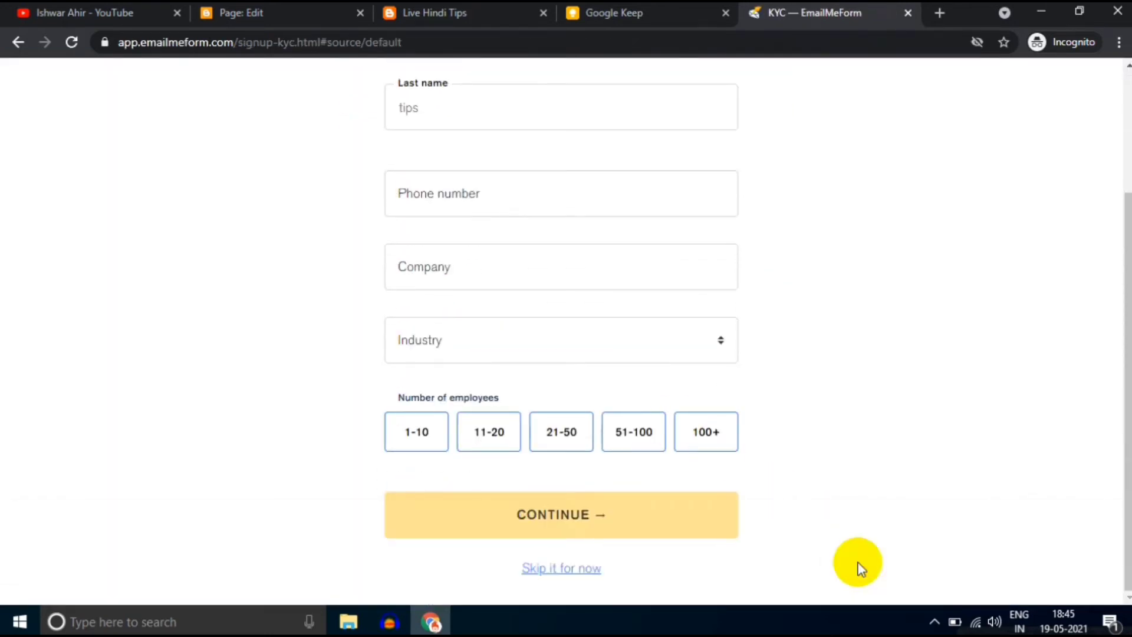
left_click(530, 570)
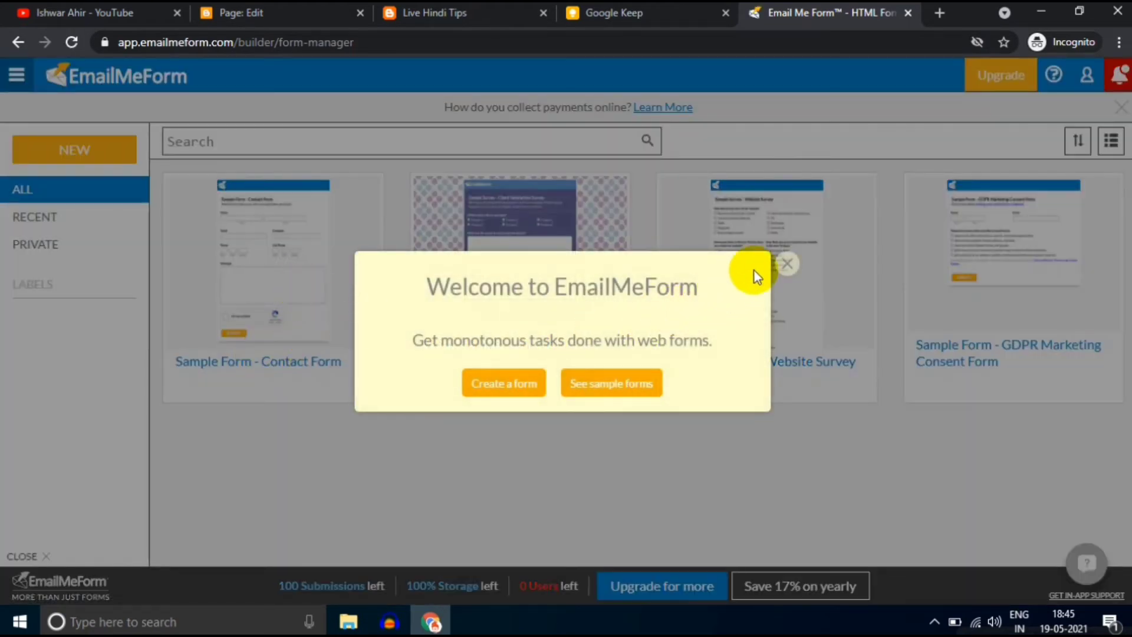
left_click(776, 269)
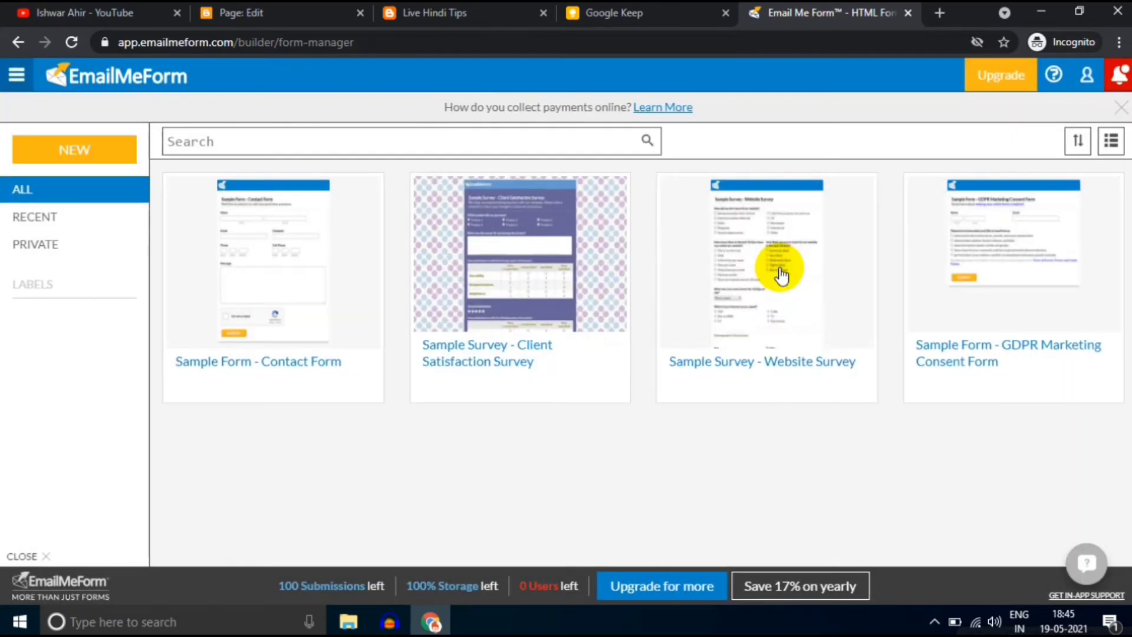
Step: Open the sample contact form for editing and shorten its form title to "Contact Form"
left_click(259, 272)
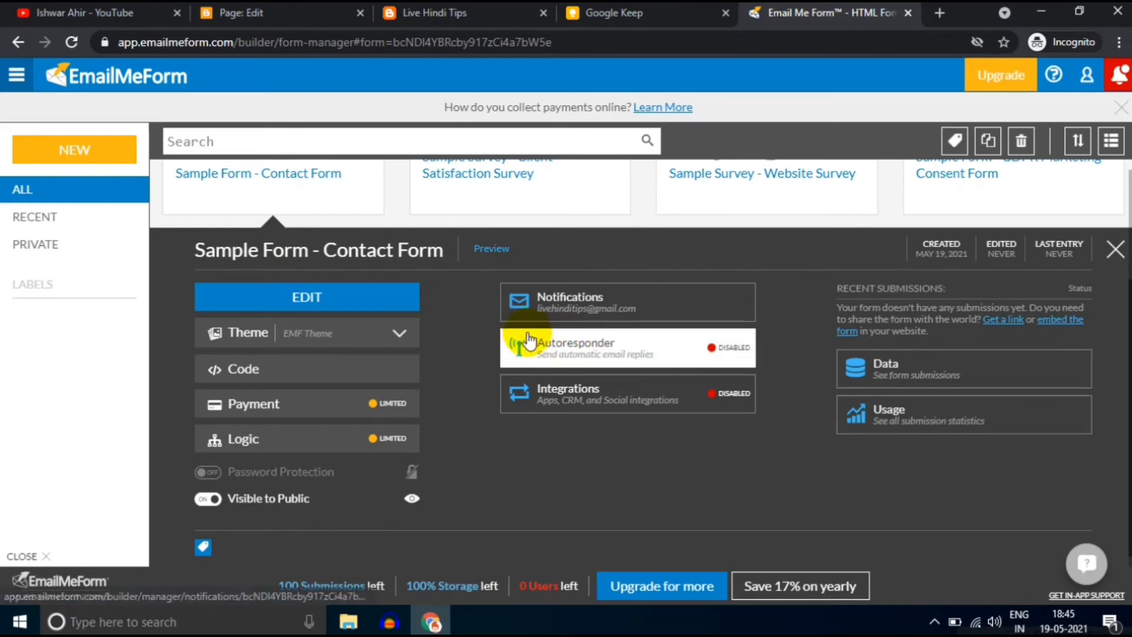
left_click(327, 303)
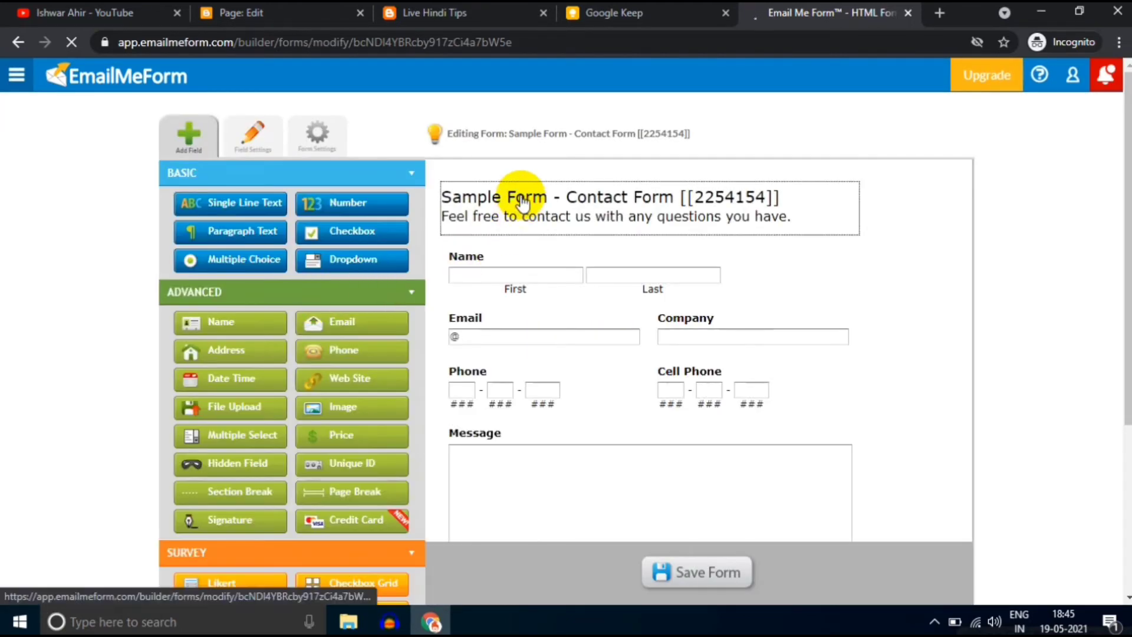
left_click(521, 202)
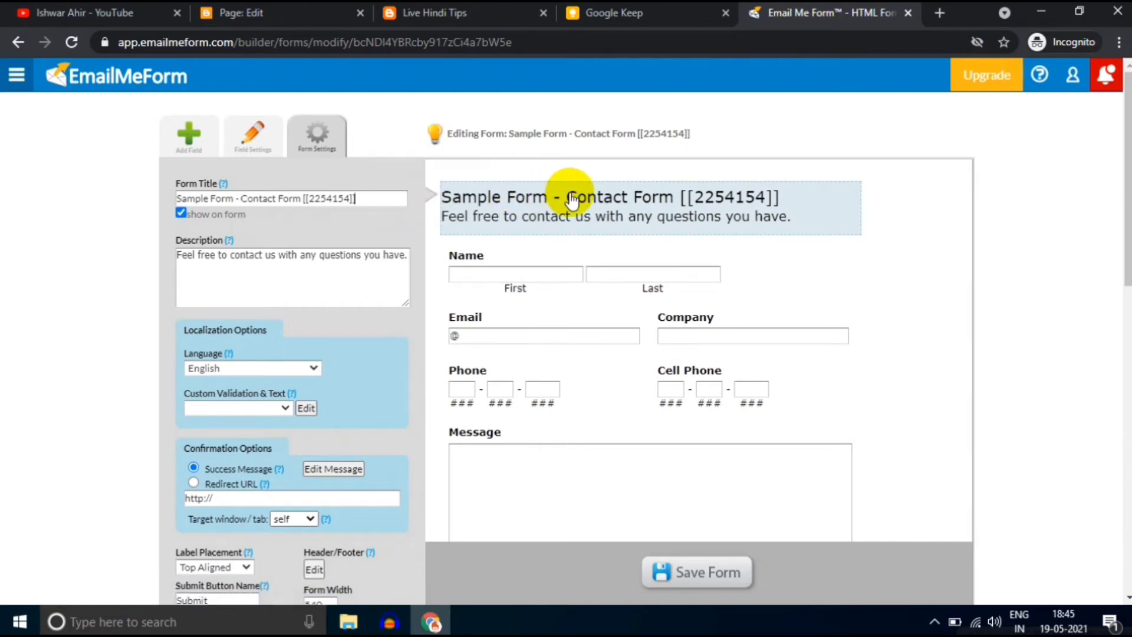
left_click(393, 197)
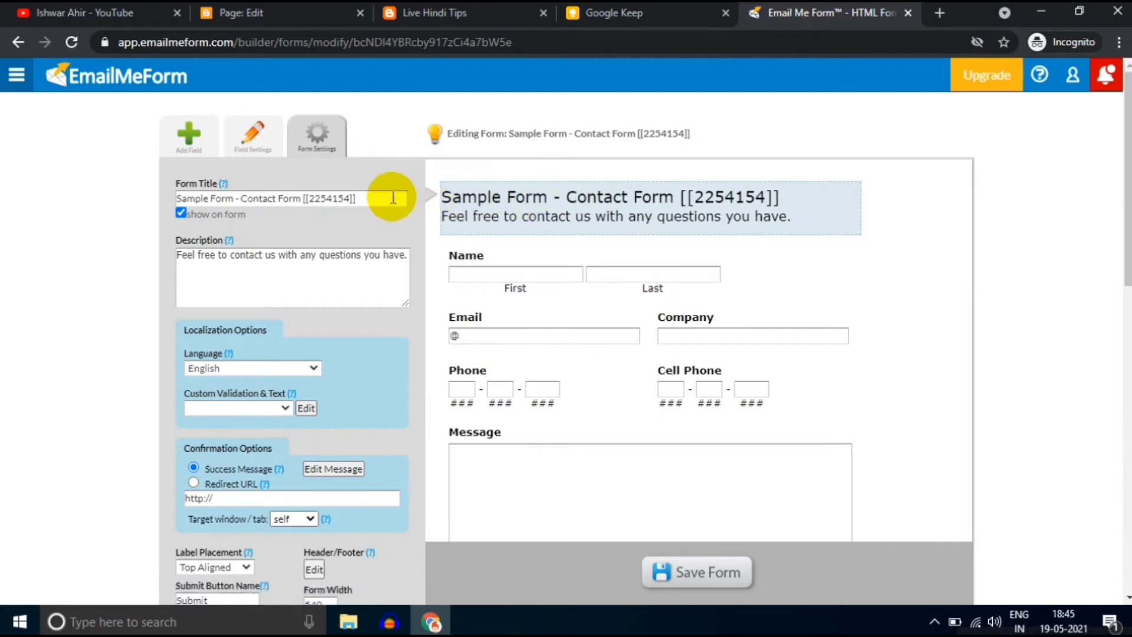
key("BackSpace")
key("BackSpace")
key("BackSpace")
key("BackSpace")
key("BackSpace")
key("BackSpace")
key("BackSpace")
key("BackSpace")
key("BackSpace")
key("BackSpace")
key("BackSpace")
key("BackSpace")
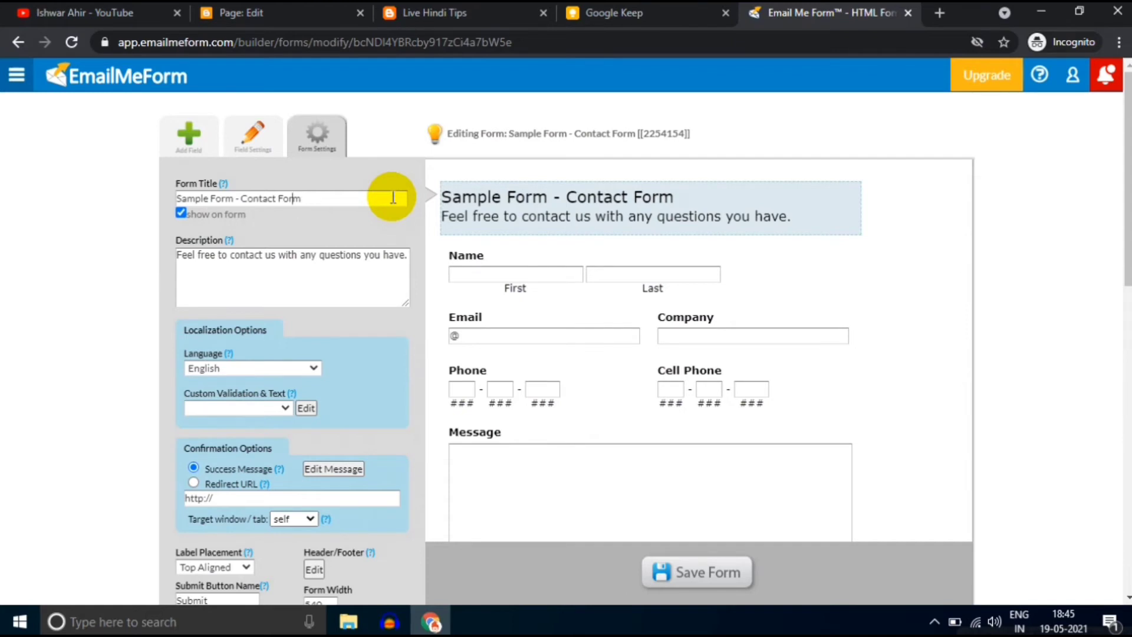
key("BackSpace")
key("BackSpace")
key("BackSpace")
key("BackSpace")
key("BackSpace")
key("BackSpace")
key("BackSpace")
key("BackSpace")
key("BackSpace")
key("BackSpace")
key("BackSpace")
key("BackSpace")
key("BackSpace")
key("BackSpace")
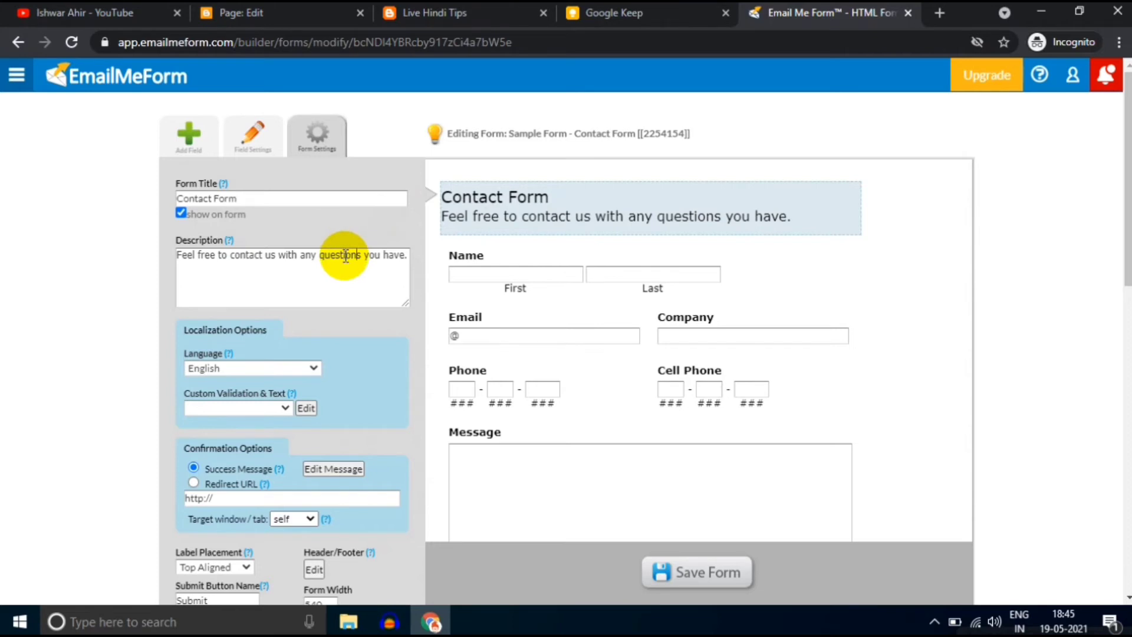
Step: Replace the form's description with "Live Hindi Tips"
key("BackSpace")
key("BackSpace")
key("BackSpace")
key("BackSpace")
key("BackSpace")
key("BackSpace")
key("BackSpace")
key("BackSpace")
key("BackSpace")
key("BackSpace")
key("BackSpace")
key("BackSpace")
key("BackSpace")
key("BackSpace")
key("BackSpace")
key("BackSpace")
key("BackSpace")
key("BackSpace")
key("BackSpace")
key("BackSpace")
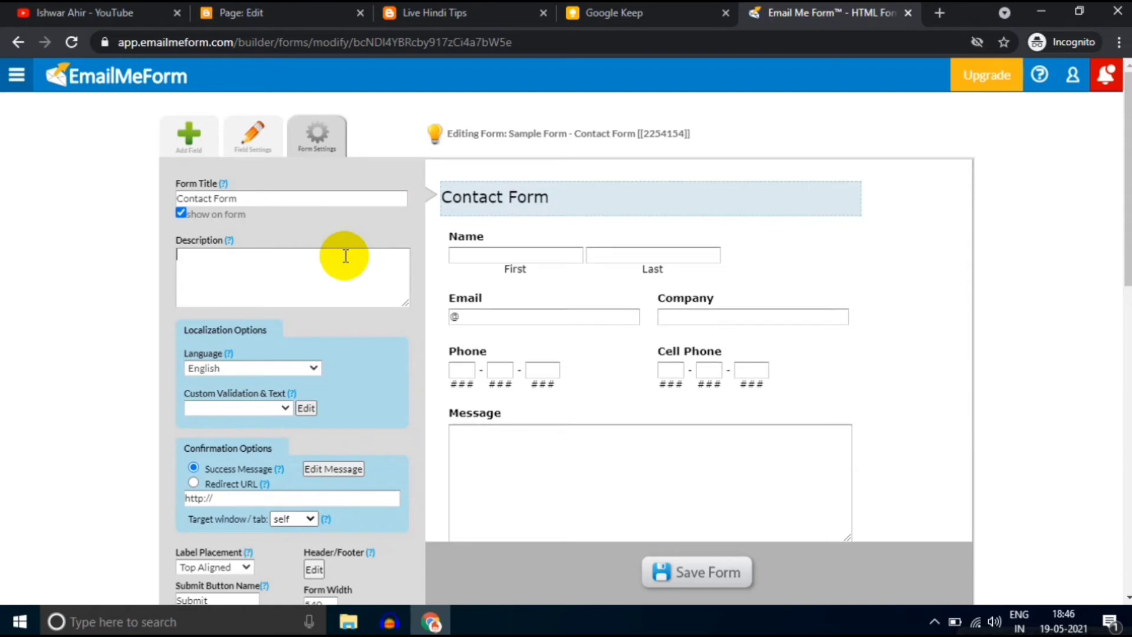
type("Live ")
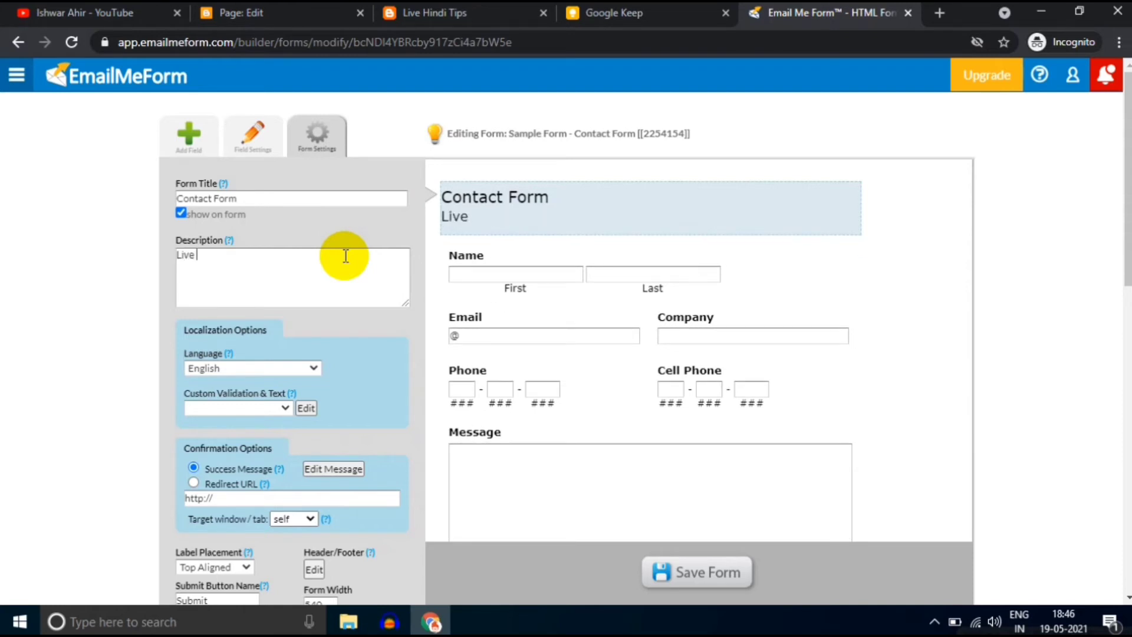
type("Hindi Tips")
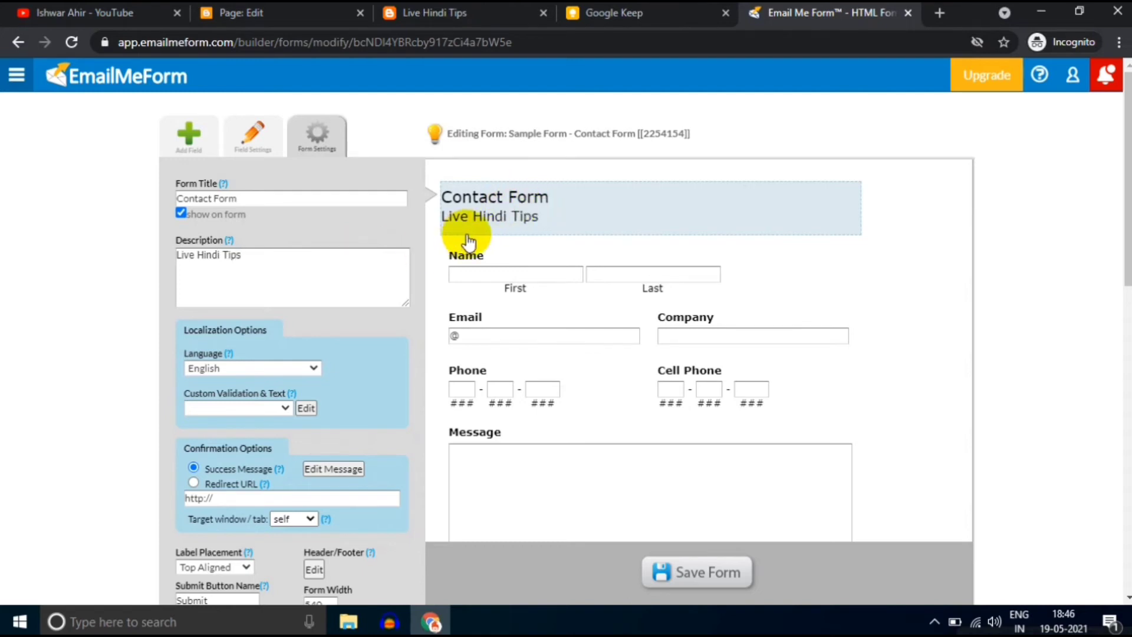
Step: Make the Name and Email fields of the contact form required
left_click(504, 275)
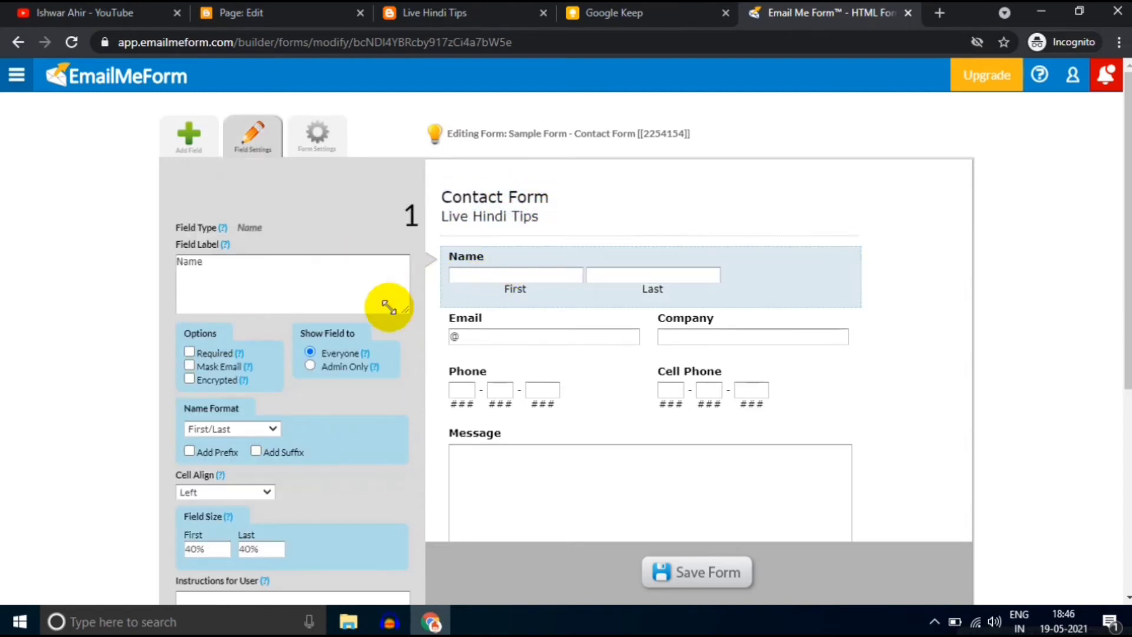
left_click(189, 352)
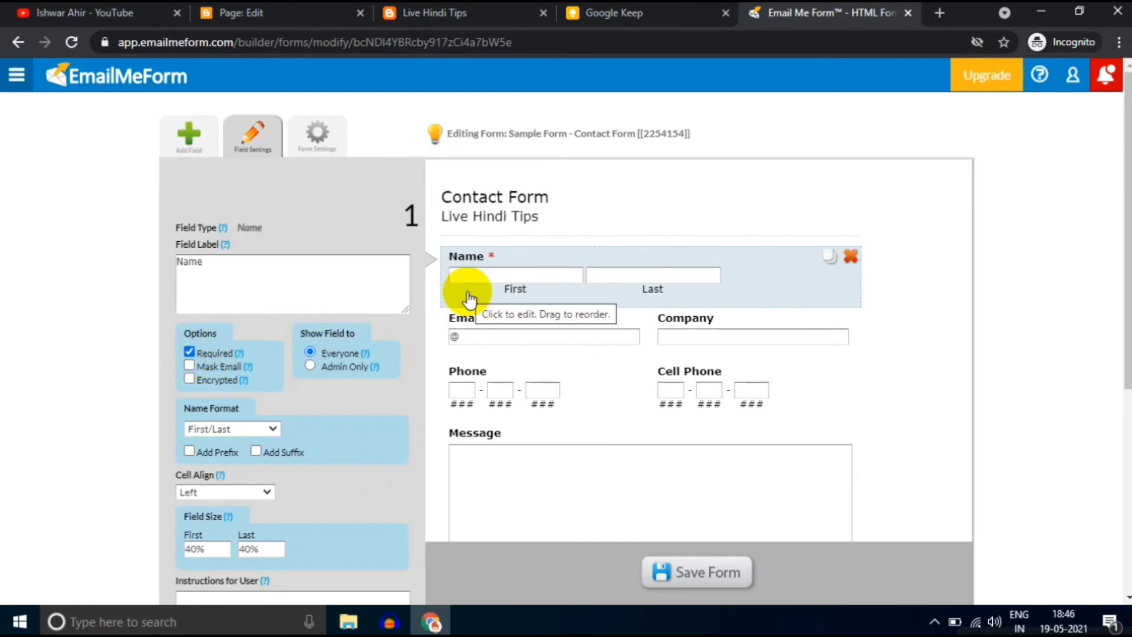
left_click(467, 335)
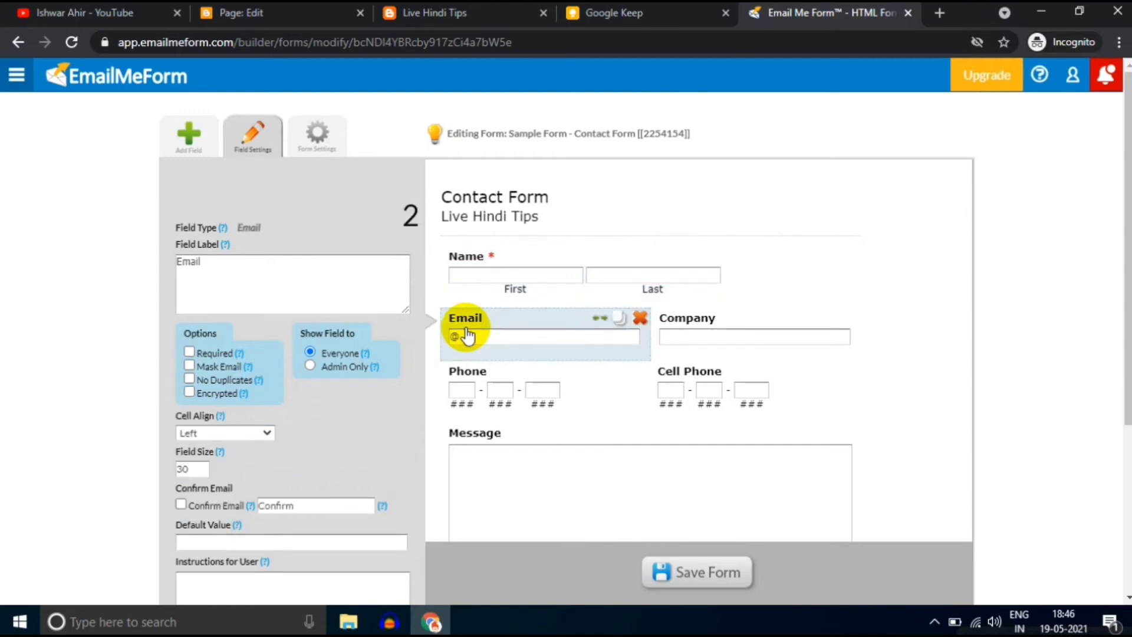
left_click(189, 352)
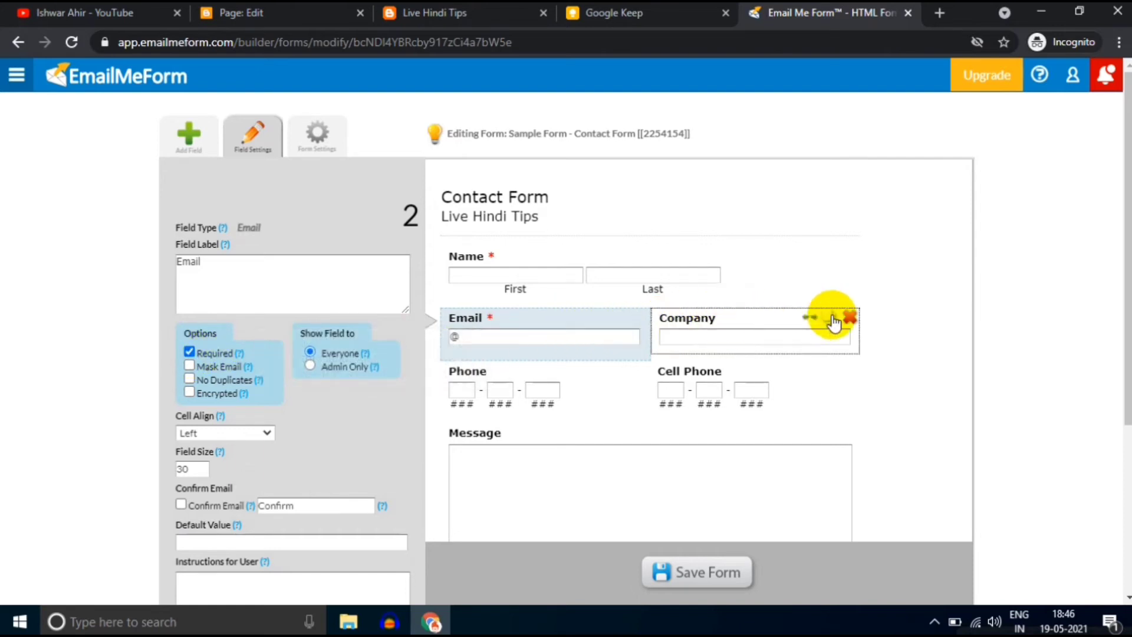
Step: Delete the Company, Phone and Cell Phone fields from the contact form
left_click(850, 319)
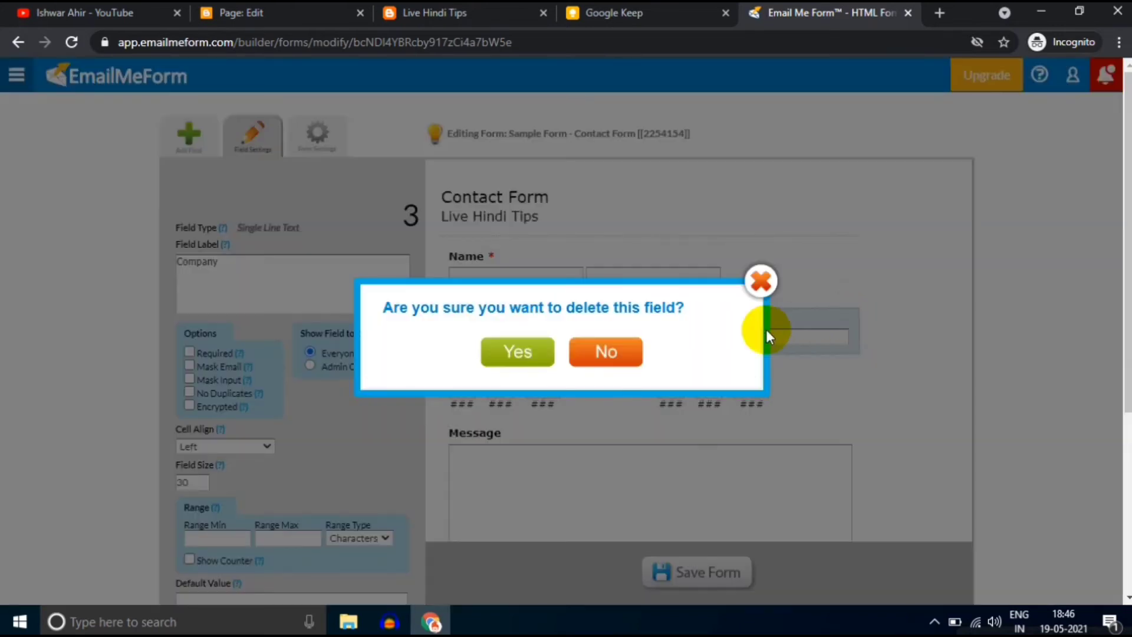
left_click(545, 358)
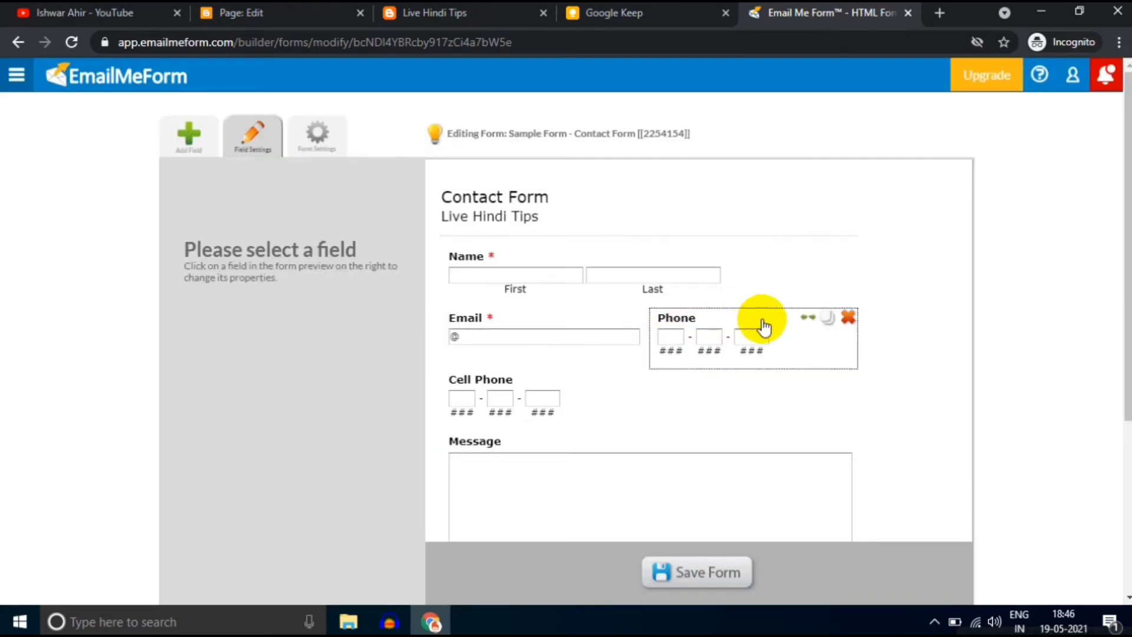
left_click(846, 318)
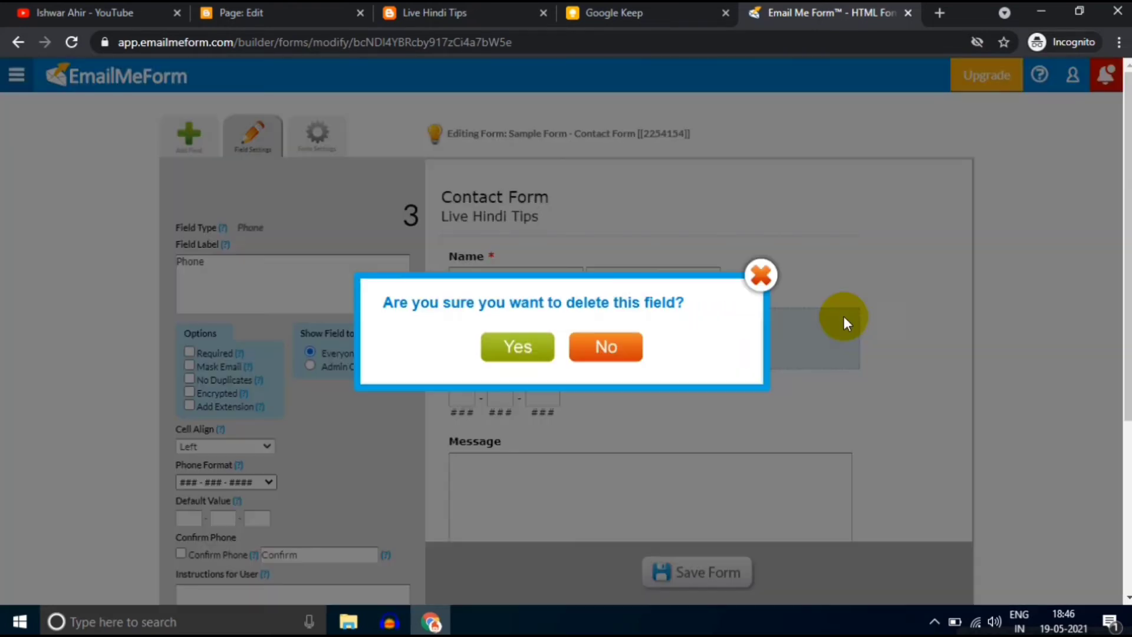
left_click(520, 354)
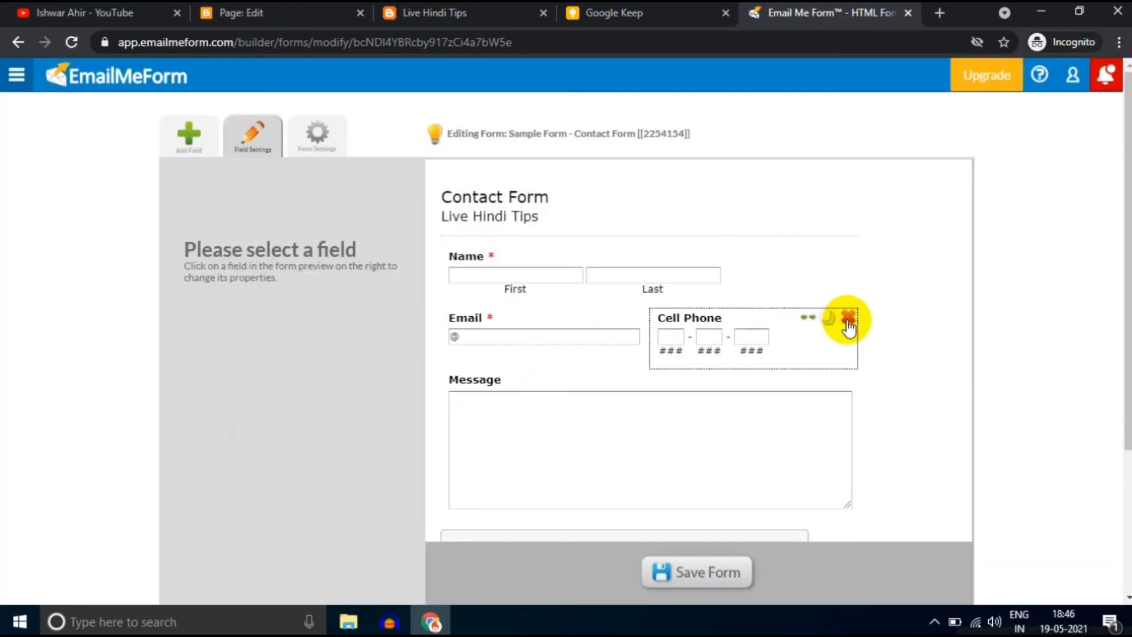
left_click(846, 321)
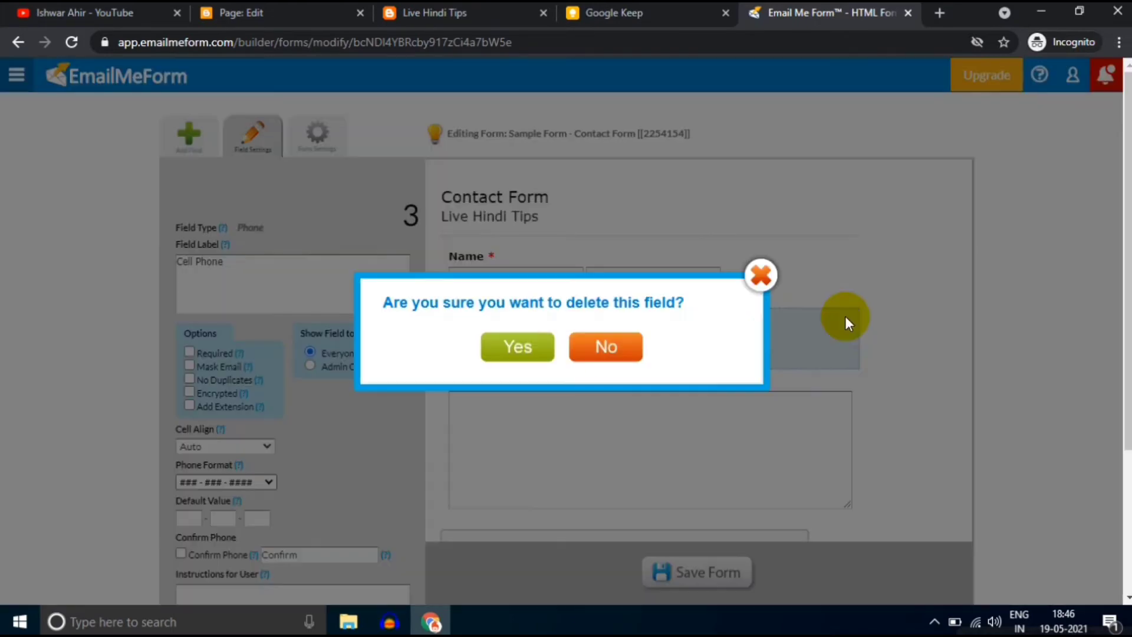
left_click(517, 353)
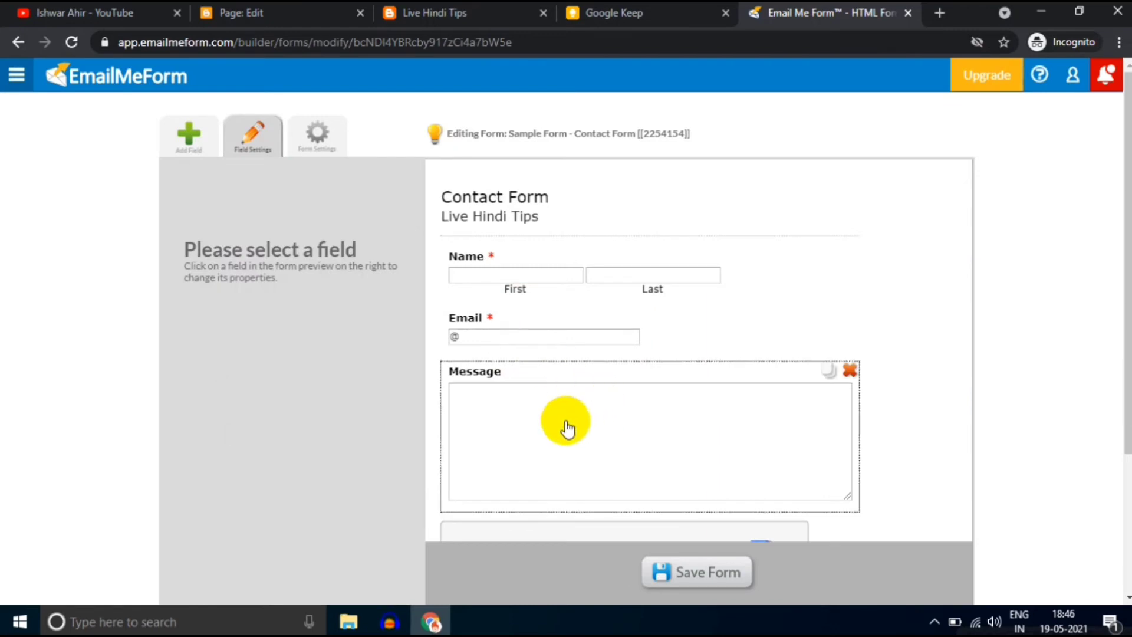
Step: Make the Message field required and set the form's anti-spam protection to None
left_click(567, 428)
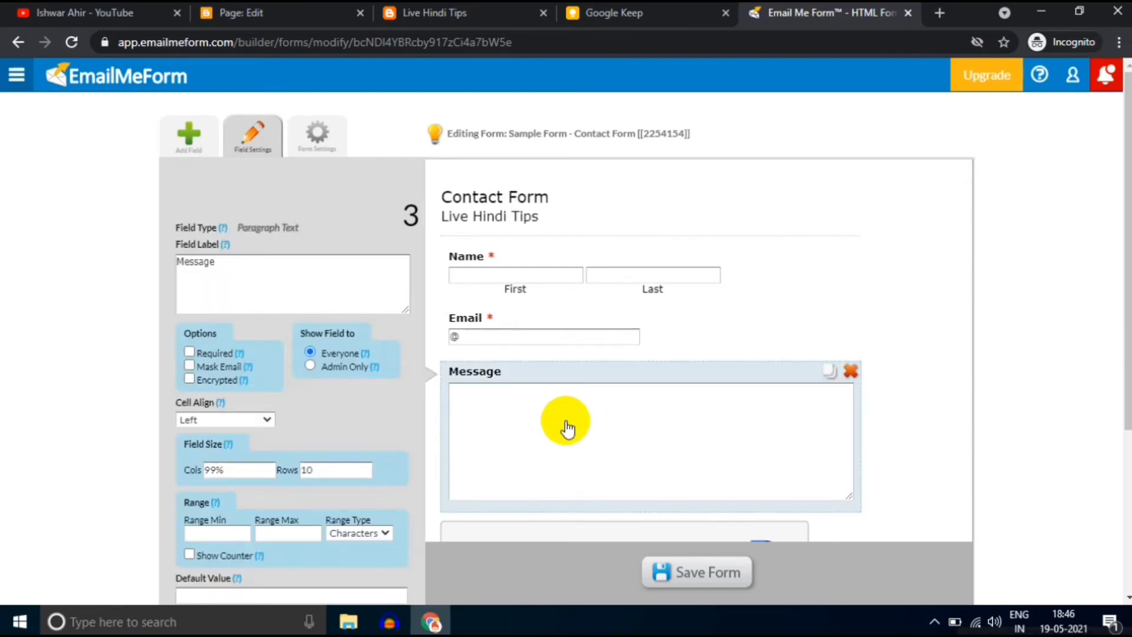
left_click(205, 352)
scroll(575, 416, "down", 2)
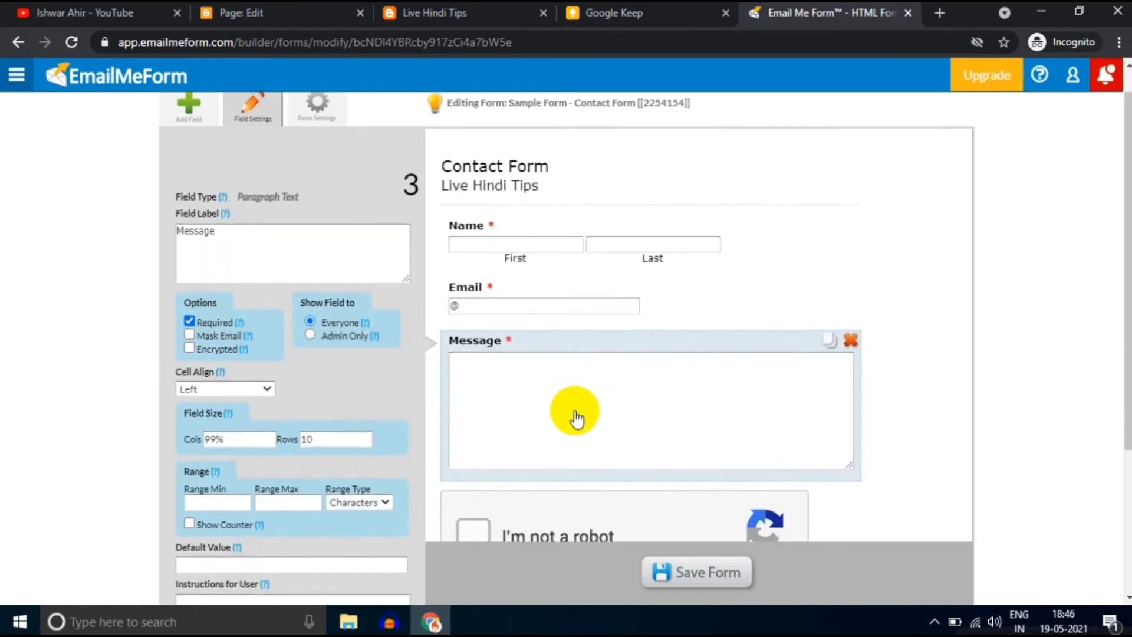
left_click(524, 461)
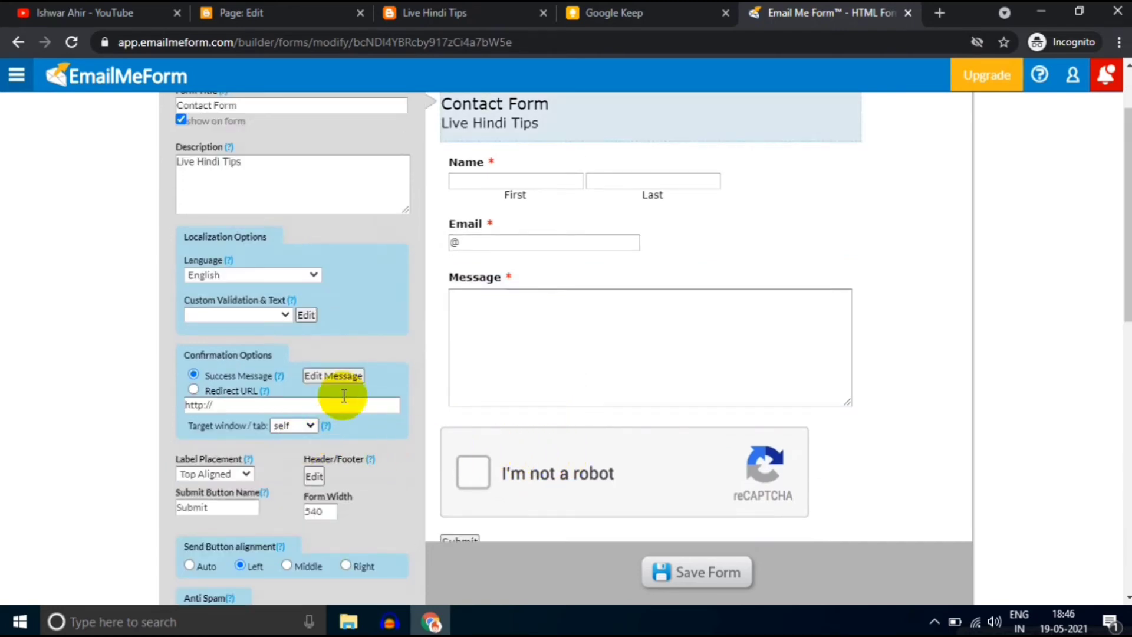
scroll(348, 338, "down", 4)
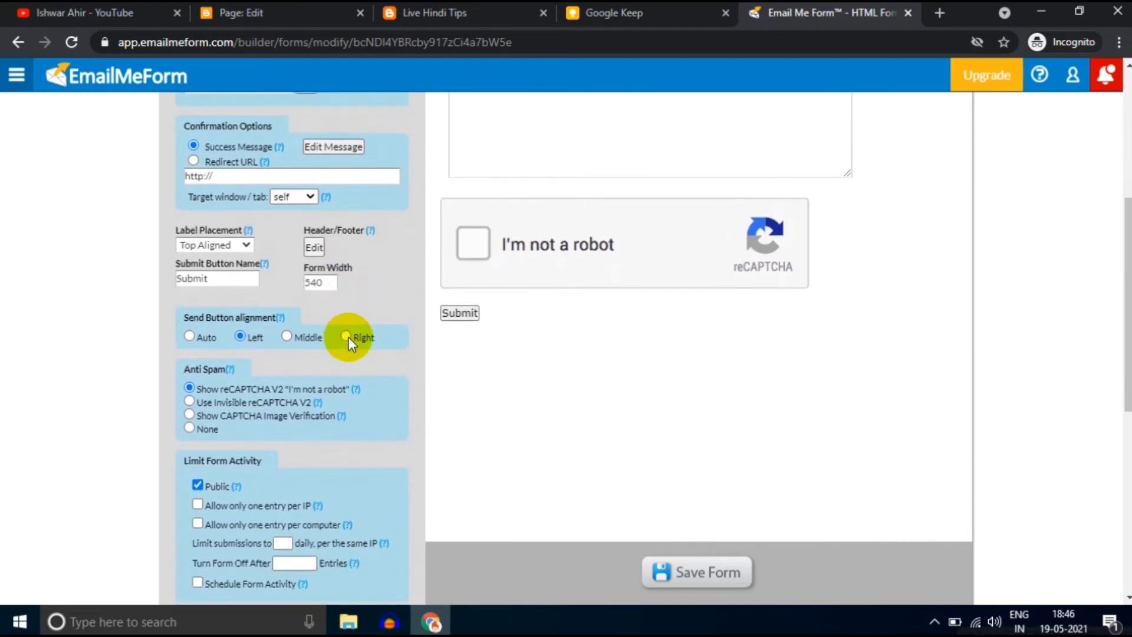
left_click(209, 429)
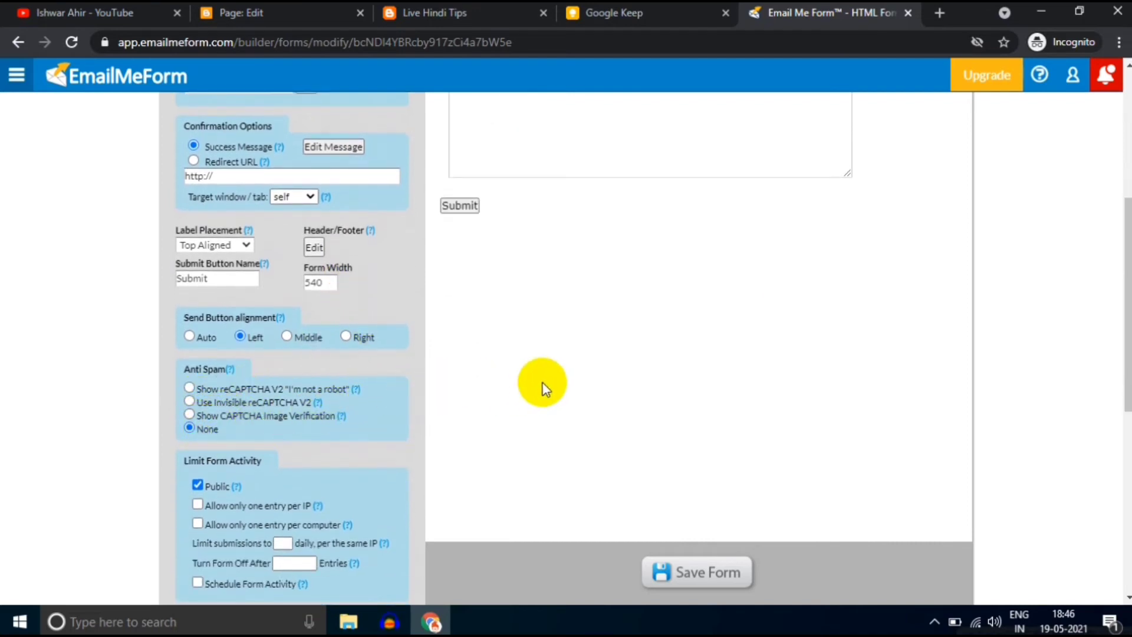
Step: Save the contact form and open its email notification settings
scroll(540, 386, "up", 4)
scroll(543, 388, "up", 2)
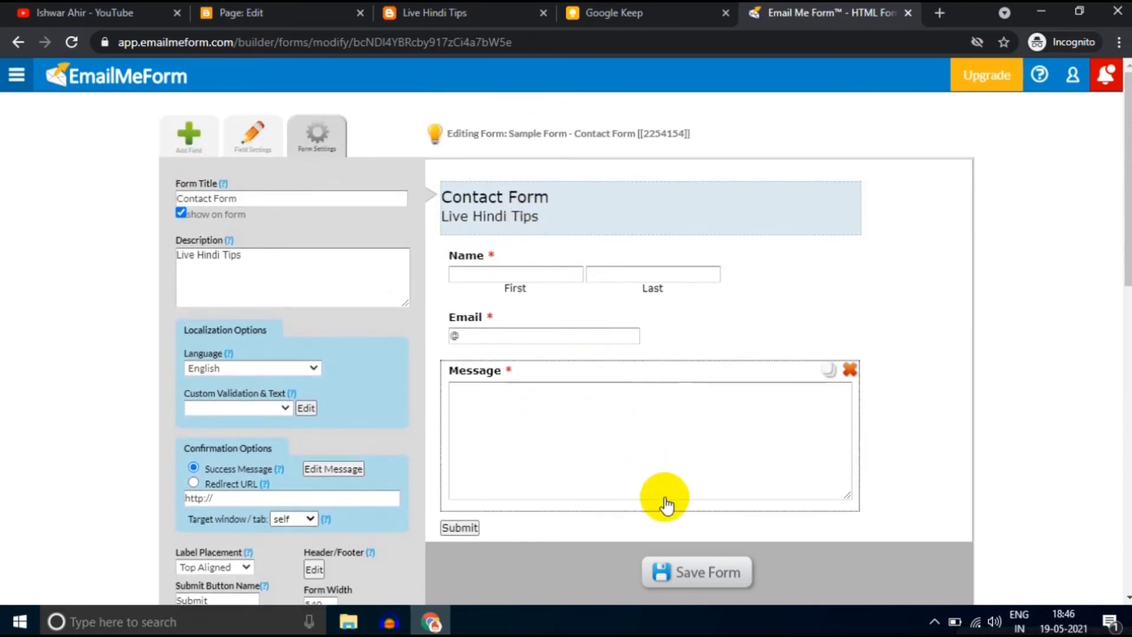
left_click(682, 584)
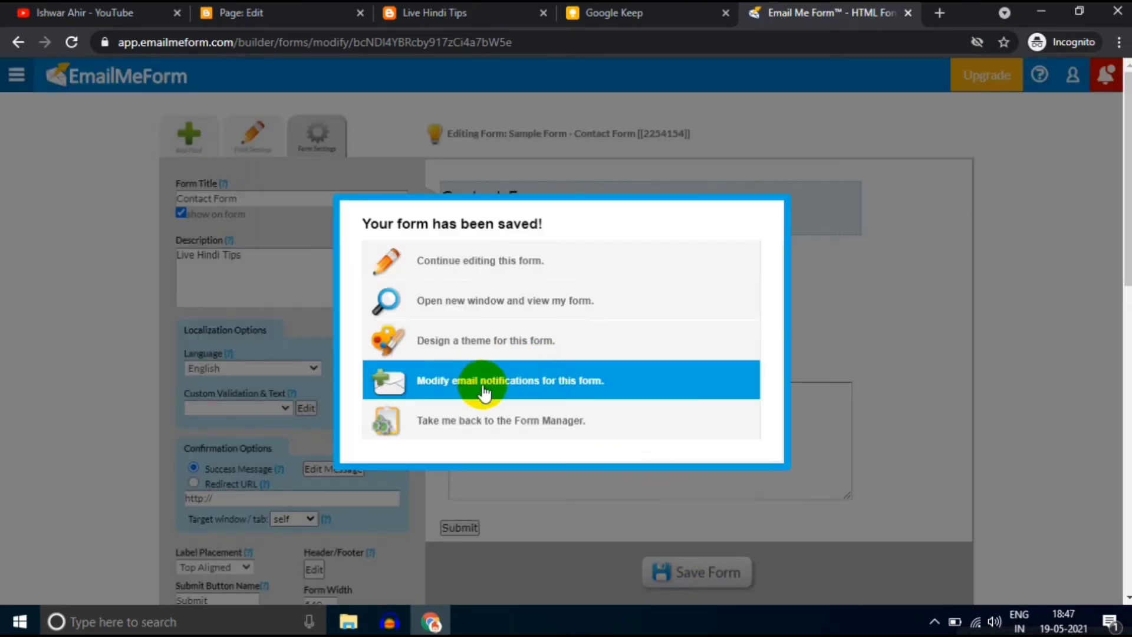
left_click(553, 392)
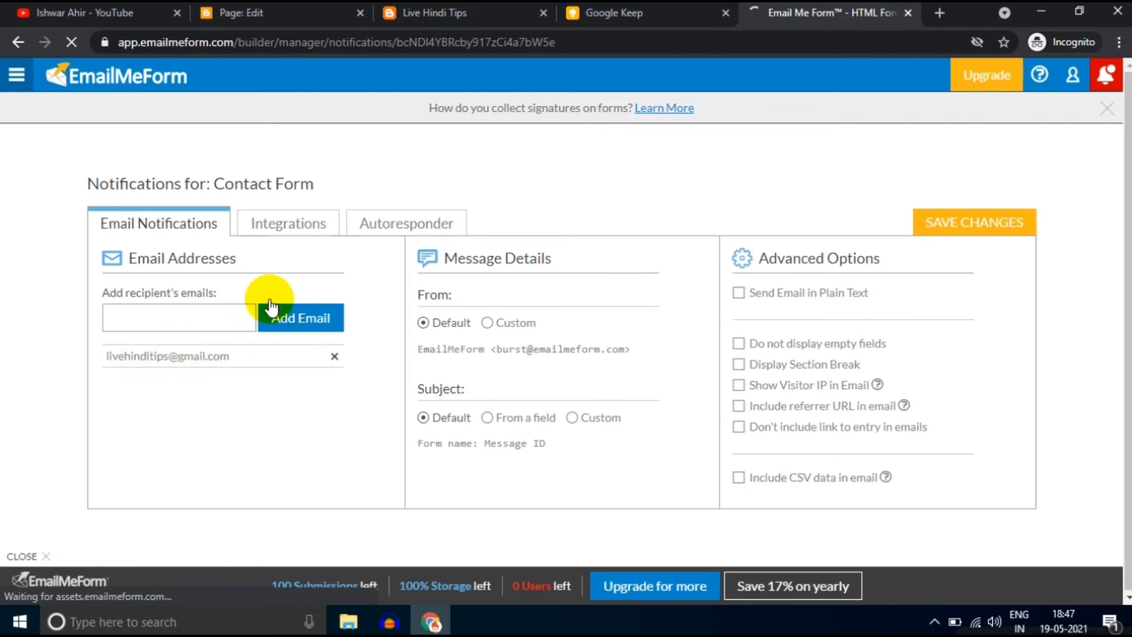
Step: Save the contact form's notification settings with the default options and open the form's sharing and embed codes
left_click(307, 229)
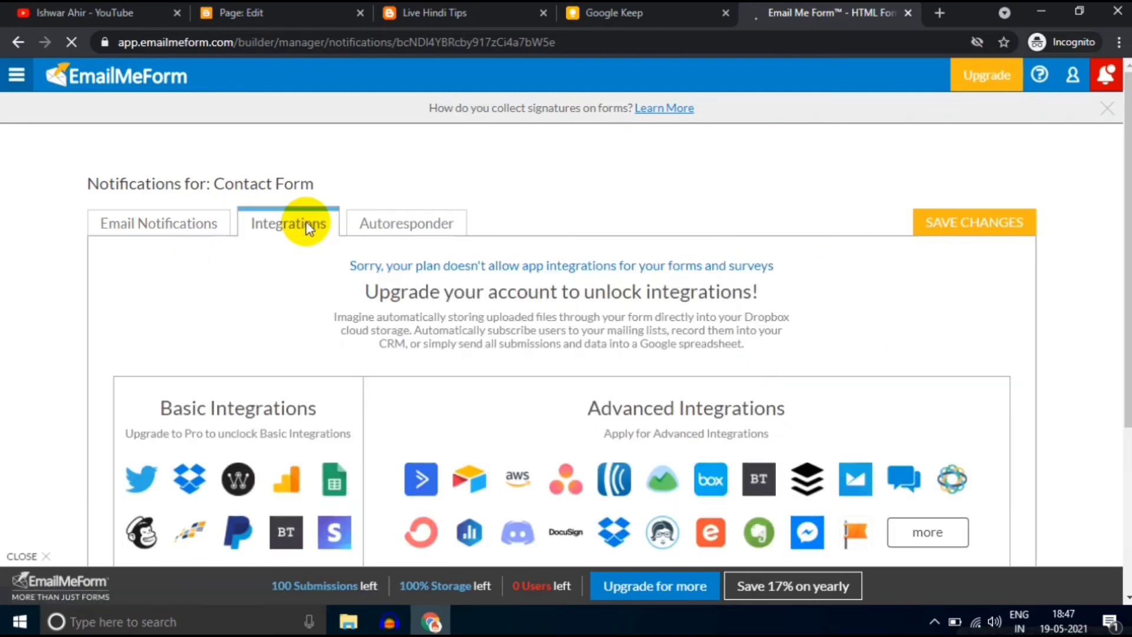
left_click(171, 225)
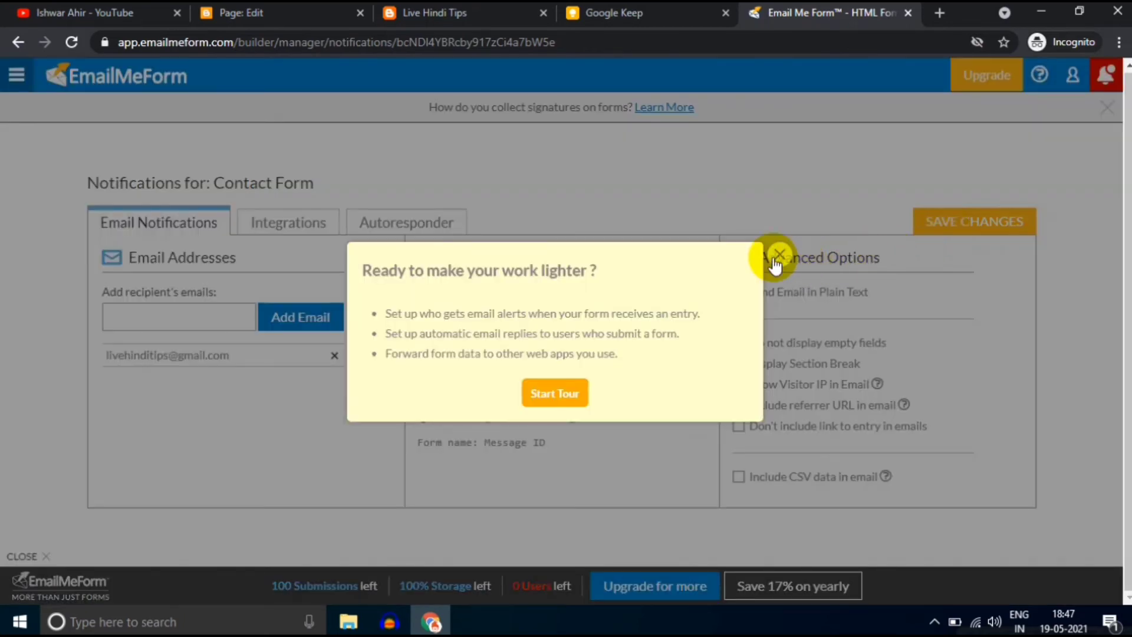
left_click(778, 256)
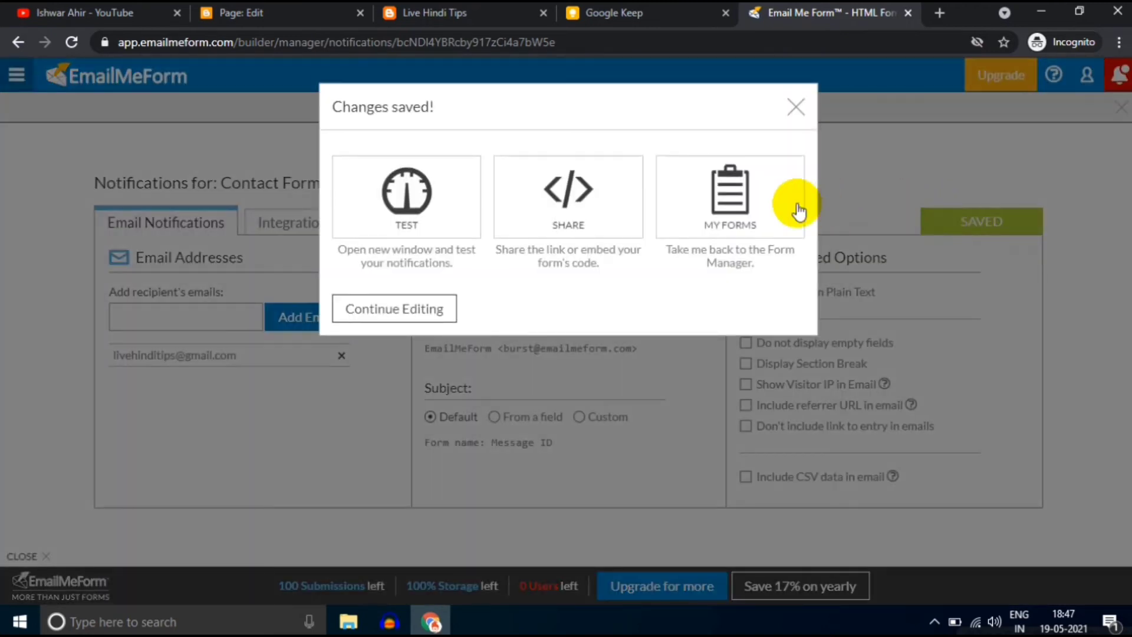
left_click(608, 210)
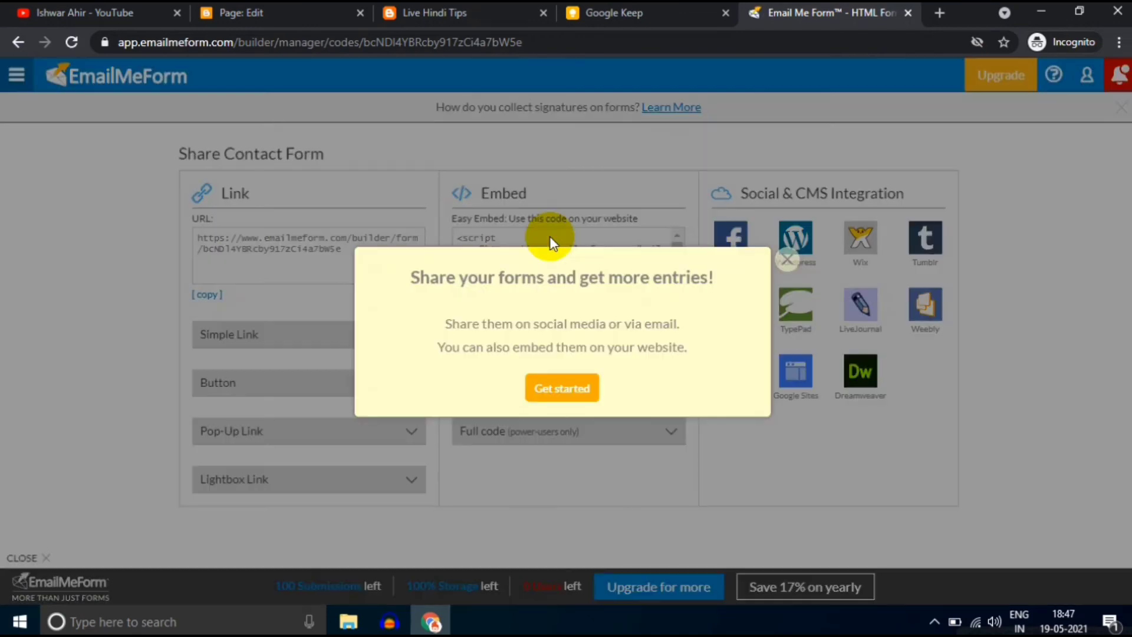
left_click(786, 260)
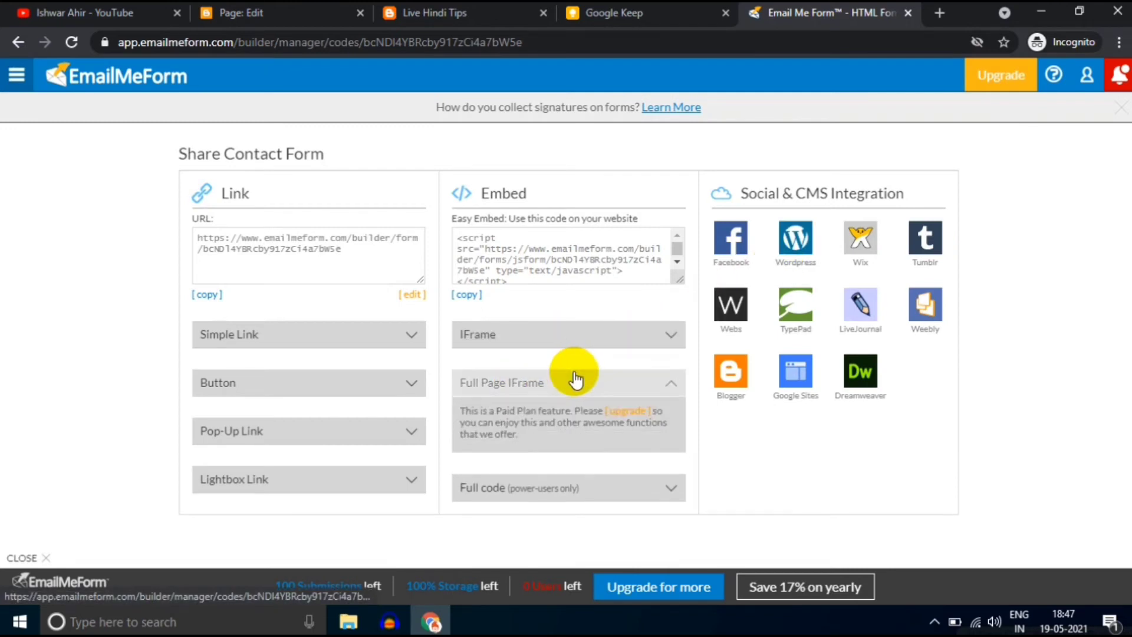
Step: Expand the full embed code and copy the contact form's HTML+CSS+JS version
scroll(495, 251, "down", 3)
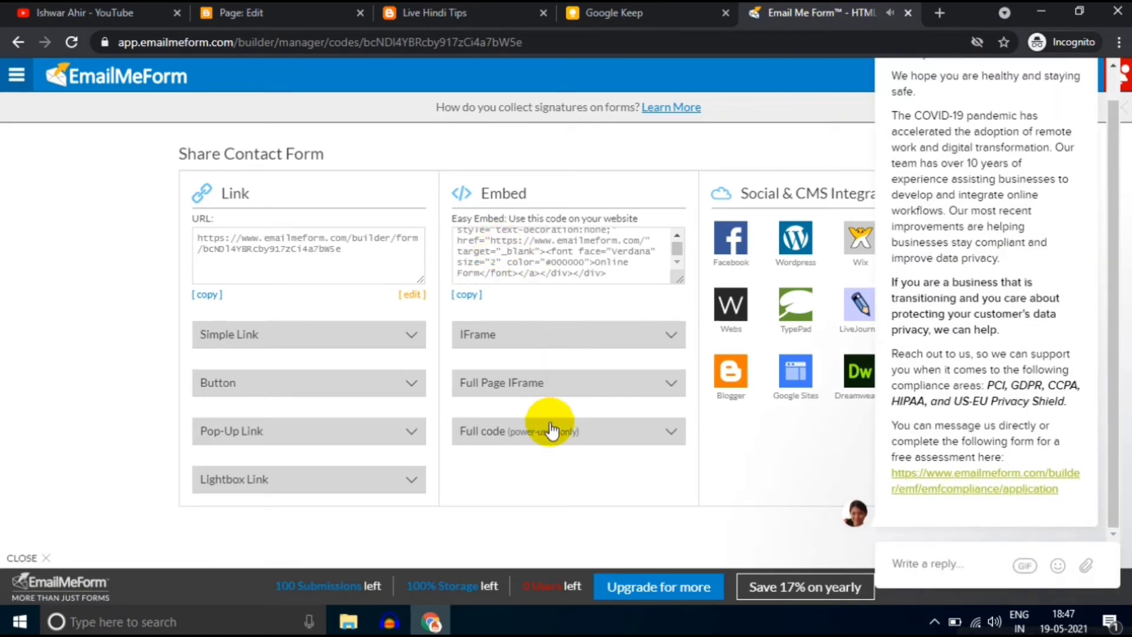
left_click(645, 428)
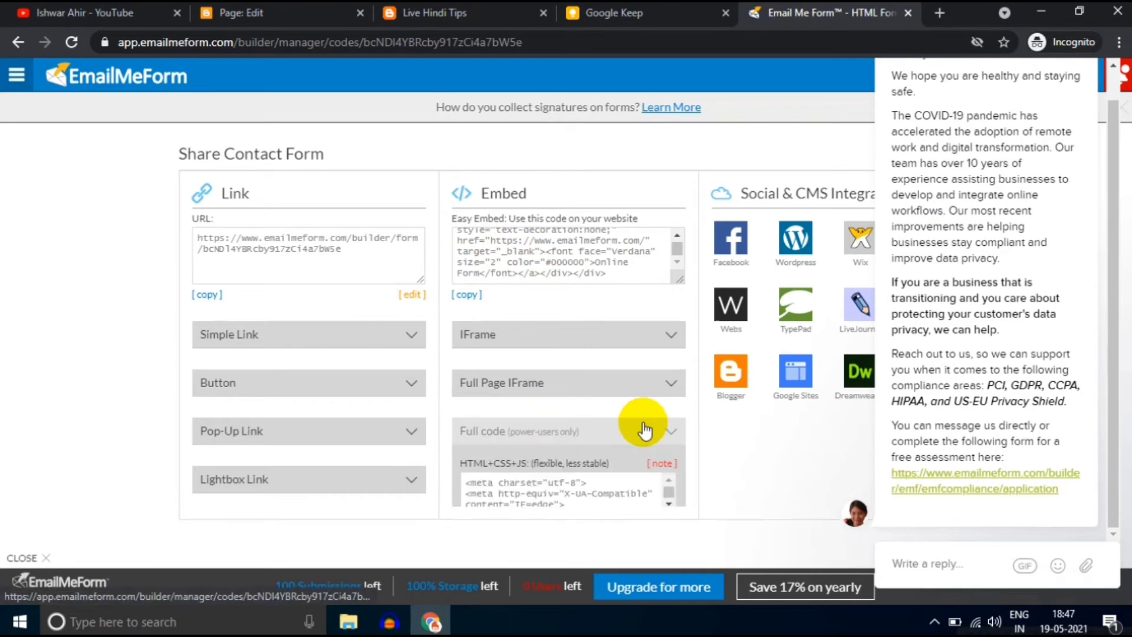
scroll(537, 413, "down", 2)
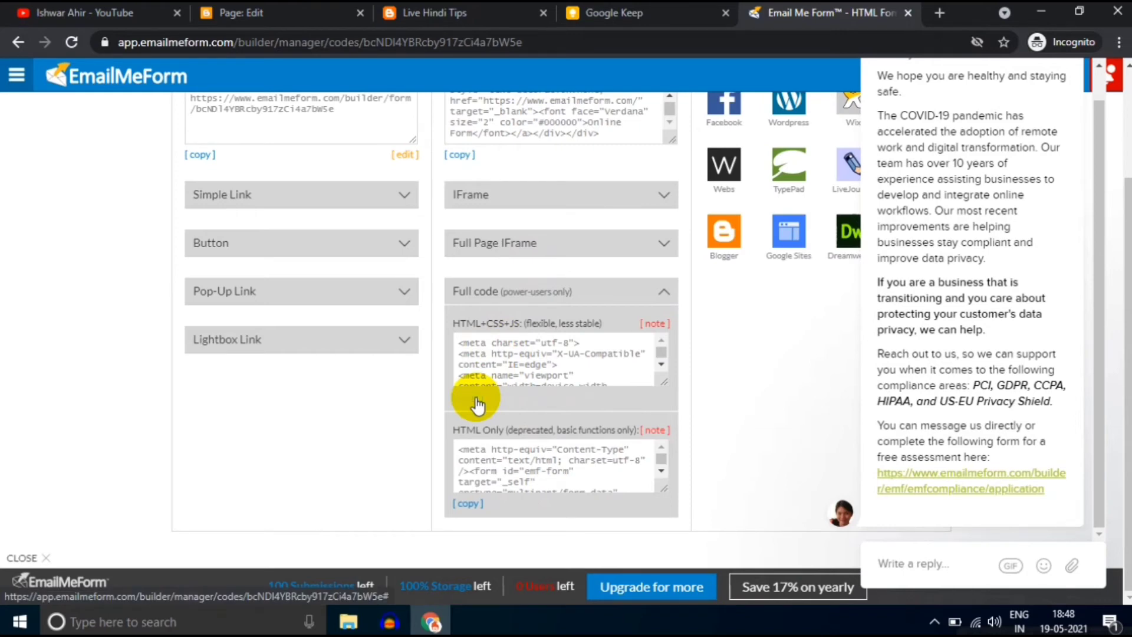
Step: Switch to the Contact Us page in Blogger, replace its HTML with the copied form code and return to Compose view
left_click(294, 8)
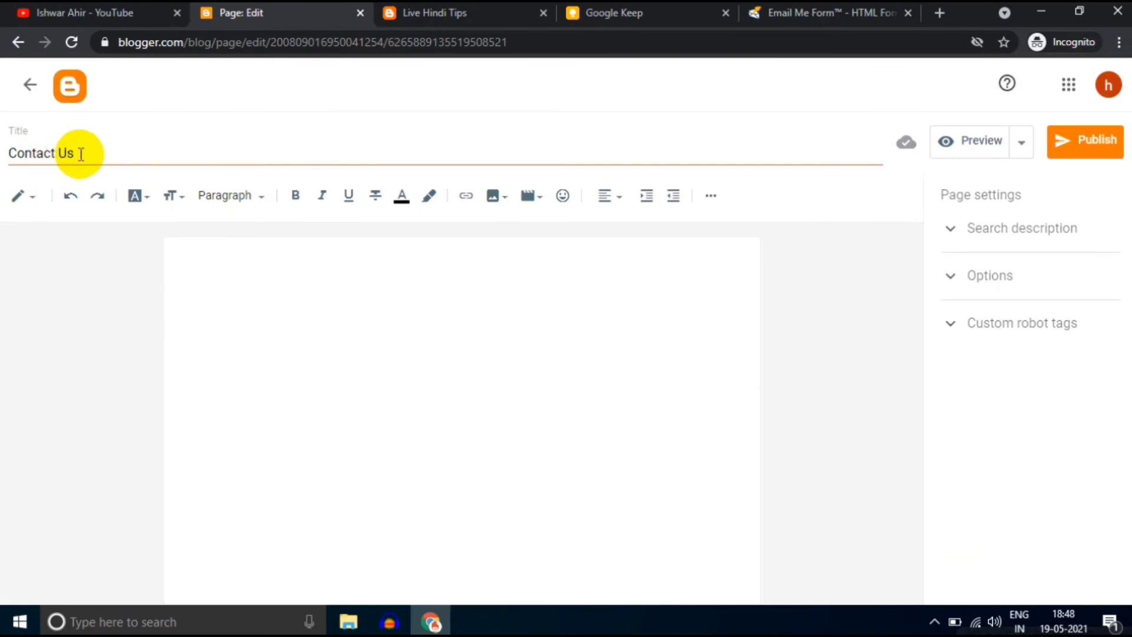
left_click(37, 197)
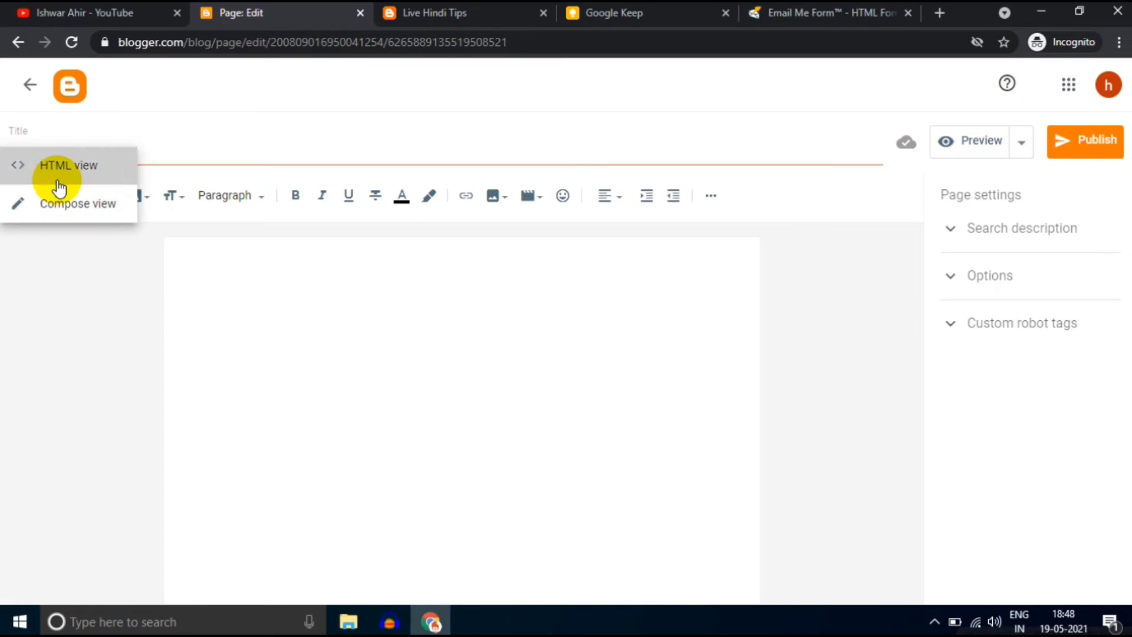
left_click(57, 185)
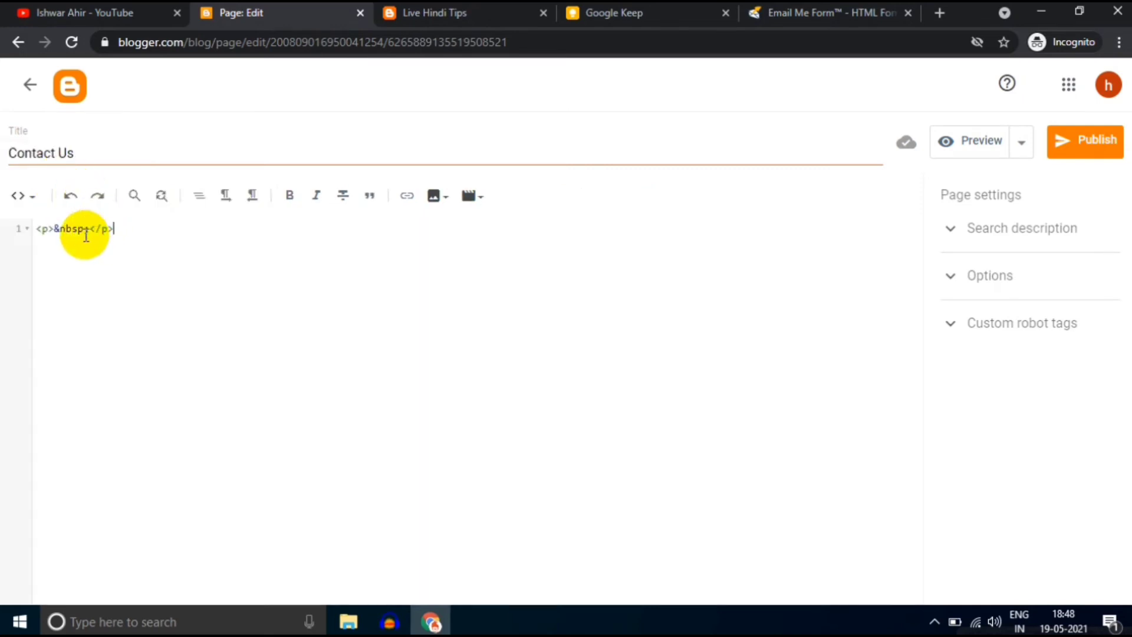
key("ctrl+a")
key("ctrl+v")
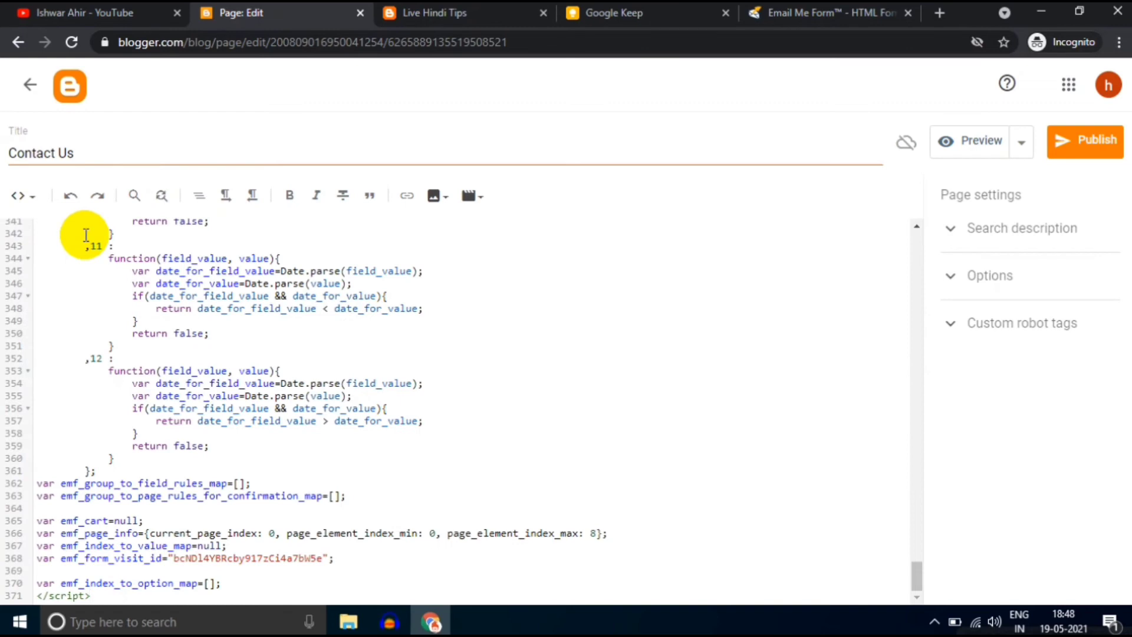
left_click(25, 198)
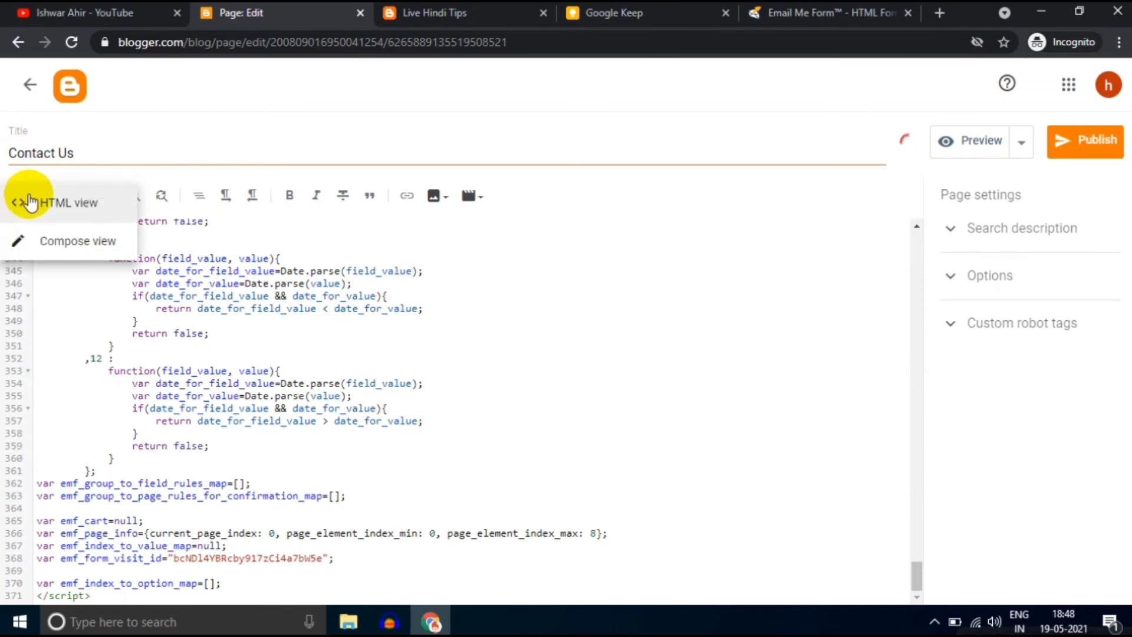
left_click(52, 253)
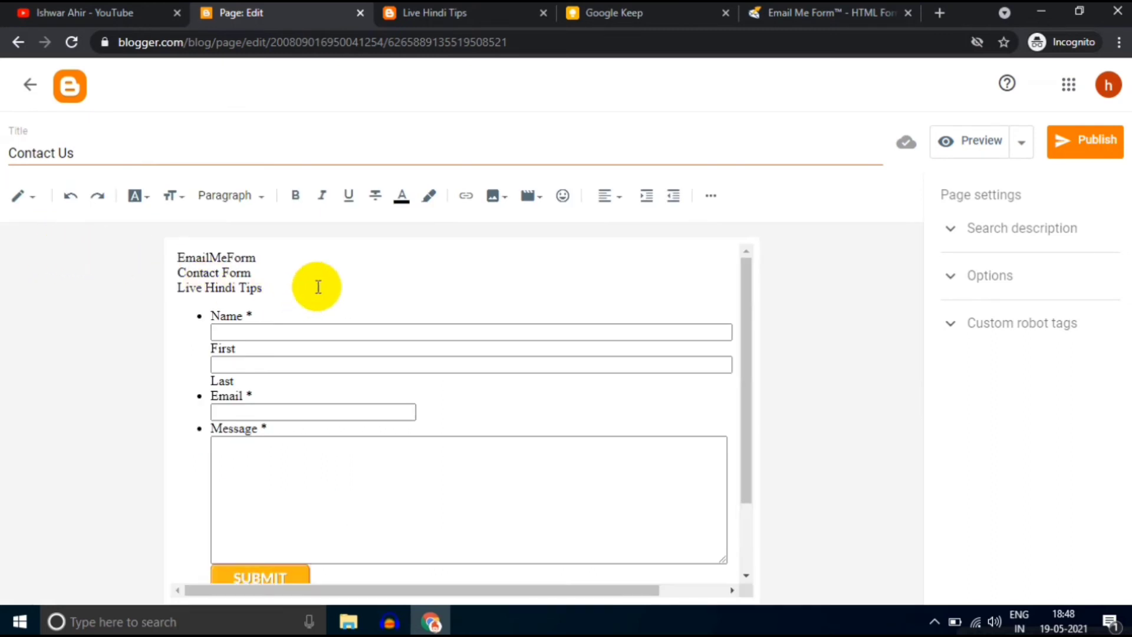
Step: Delete the "EmailMeForm" line above the Contact Form title
left_click(178, 271)
key("BackSpace")
key("BackSpace")
key("BackSpace")
key("BackSpace")
key("BackSpace")
key("BackSpace")
key("BackSpace")
key("BackSpace")
key("BackSpace")
key("BackSpace")
key("BackSpace")
key("BackSpace")
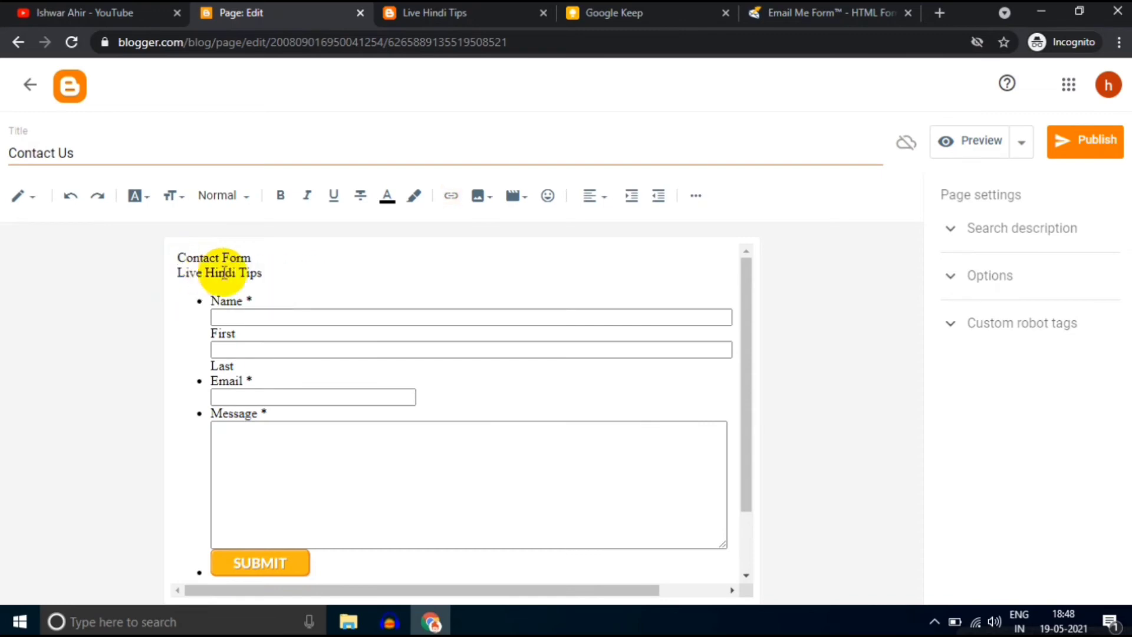
Step: Delete the shadow image and the Report Abuse link beneath the contact form
scroll(271, 286, "down", 2)
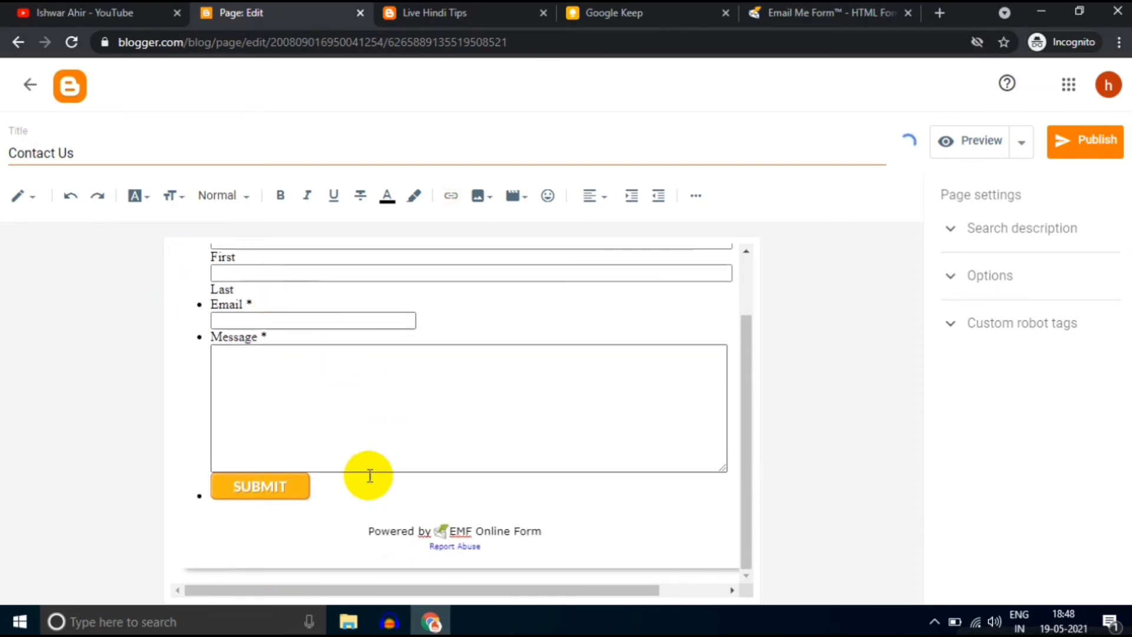
left_click(220, 570)
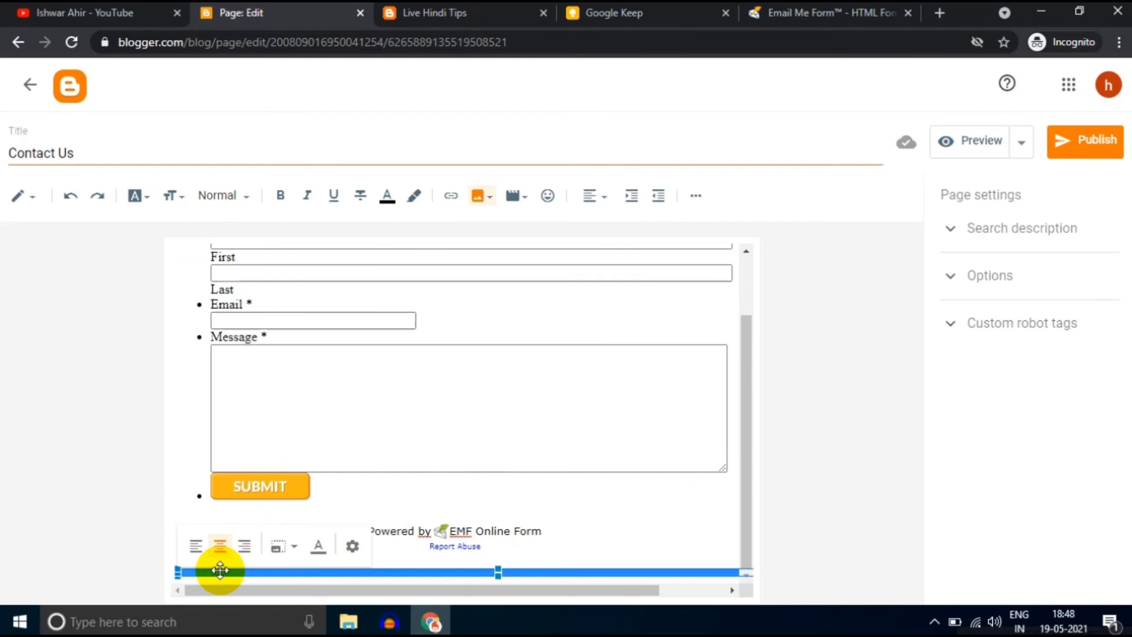
key("Delete")
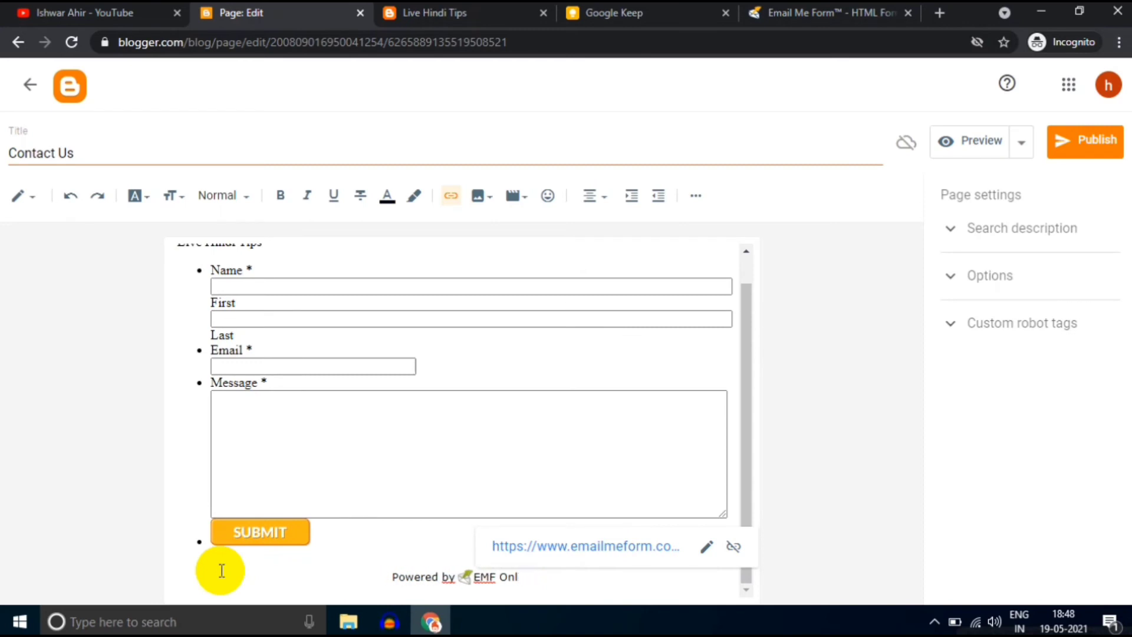
Step: Replace the EMF Online Form credit below the form so the line reads "Powered by Live Hindi Tips"
key("BackSpace")
key("BackSpace")
key("BackSpace")
key("BackSpace")
key("BackSpace")
key("BackSpace")
key("BackSpace")
key("BackSpace")
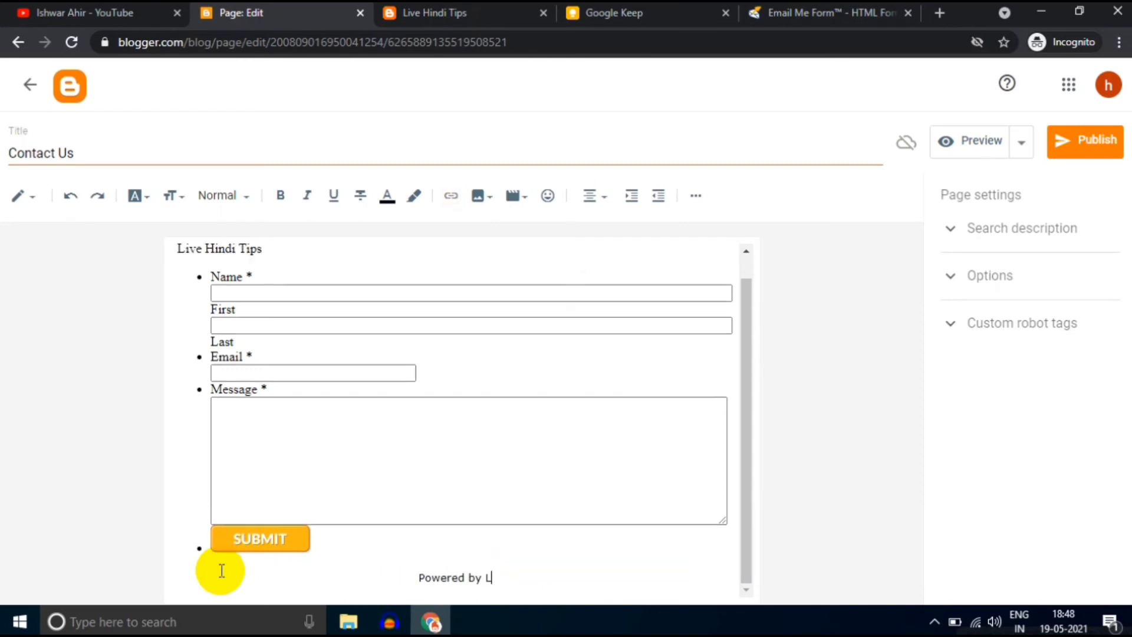
type("Live H")
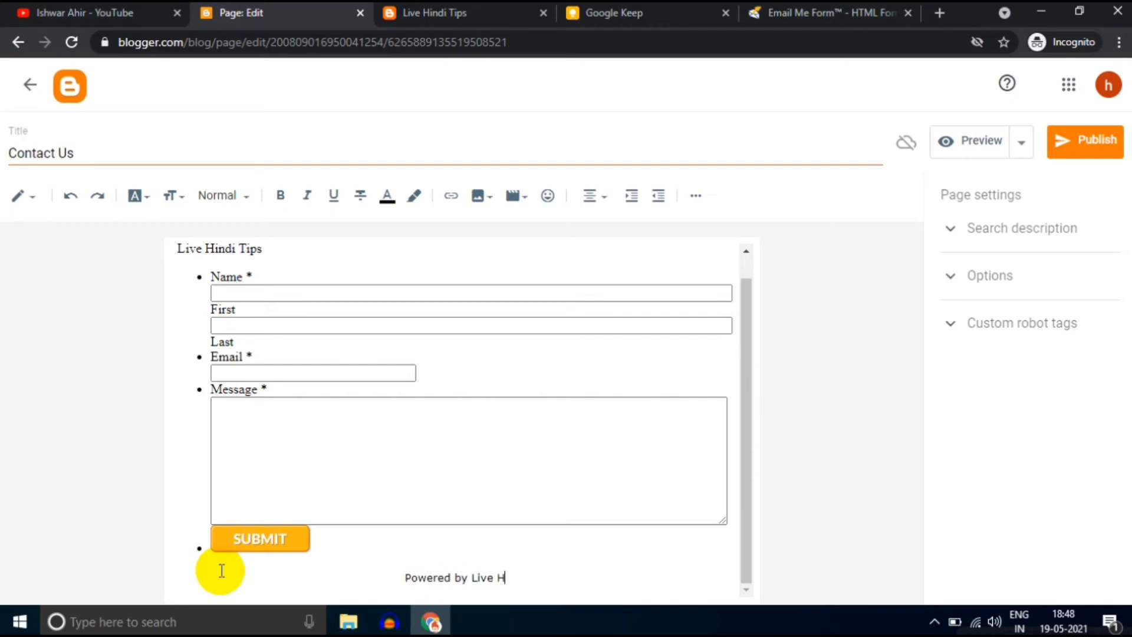
type("indi T")
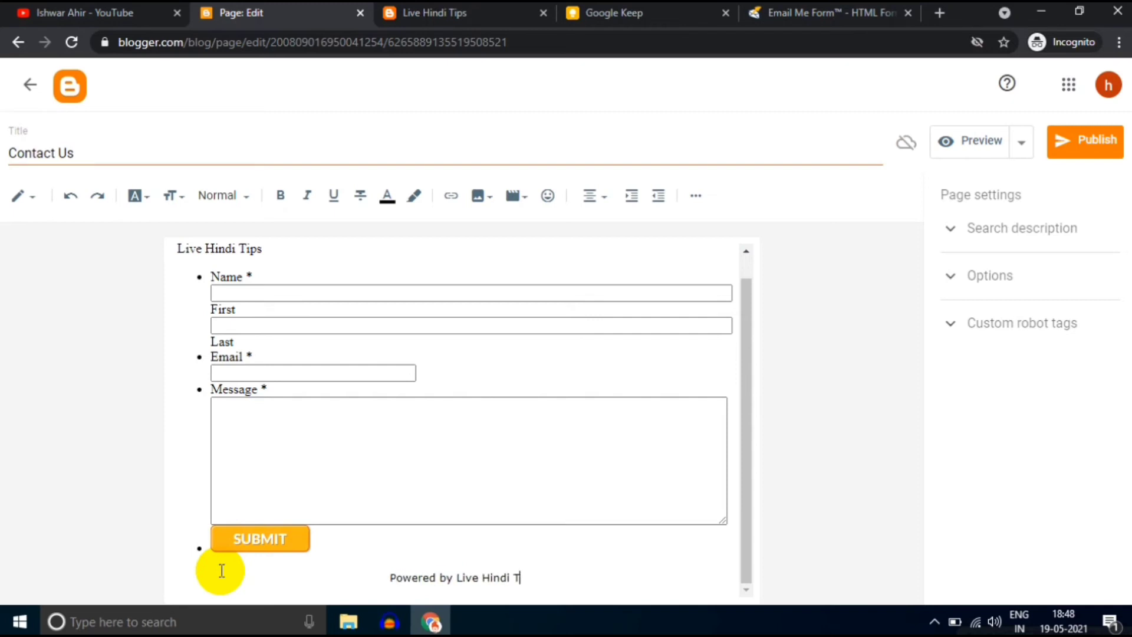
type("ips")
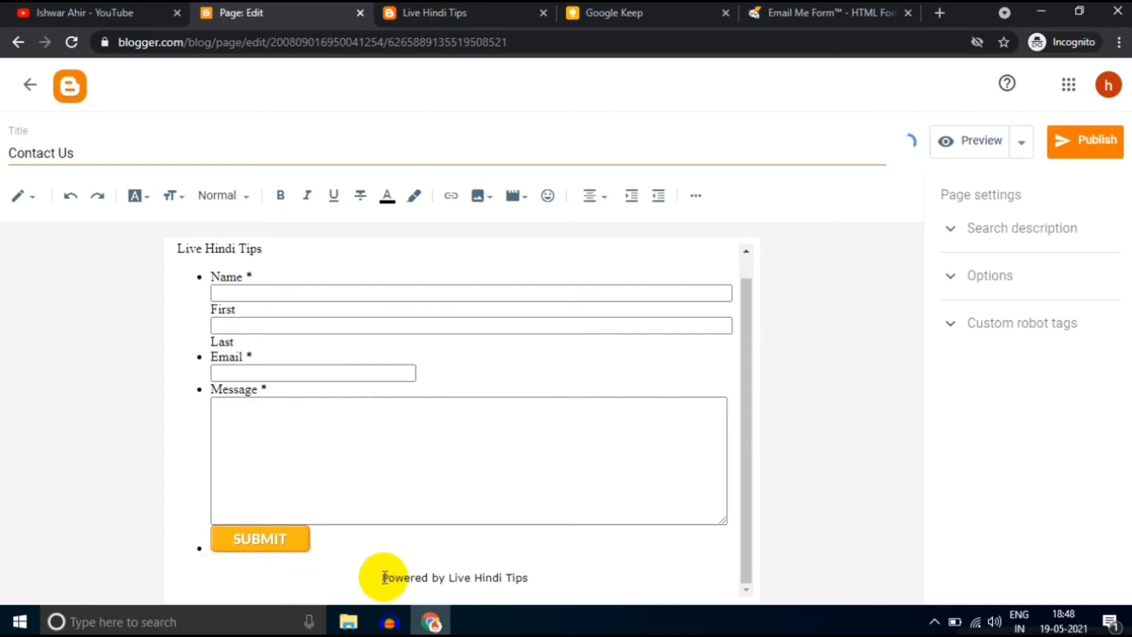
Step: Make the "Powered by Live Hindi Tips" line bold and color it magenta
left_click_drag(384, 577, 589, 571)
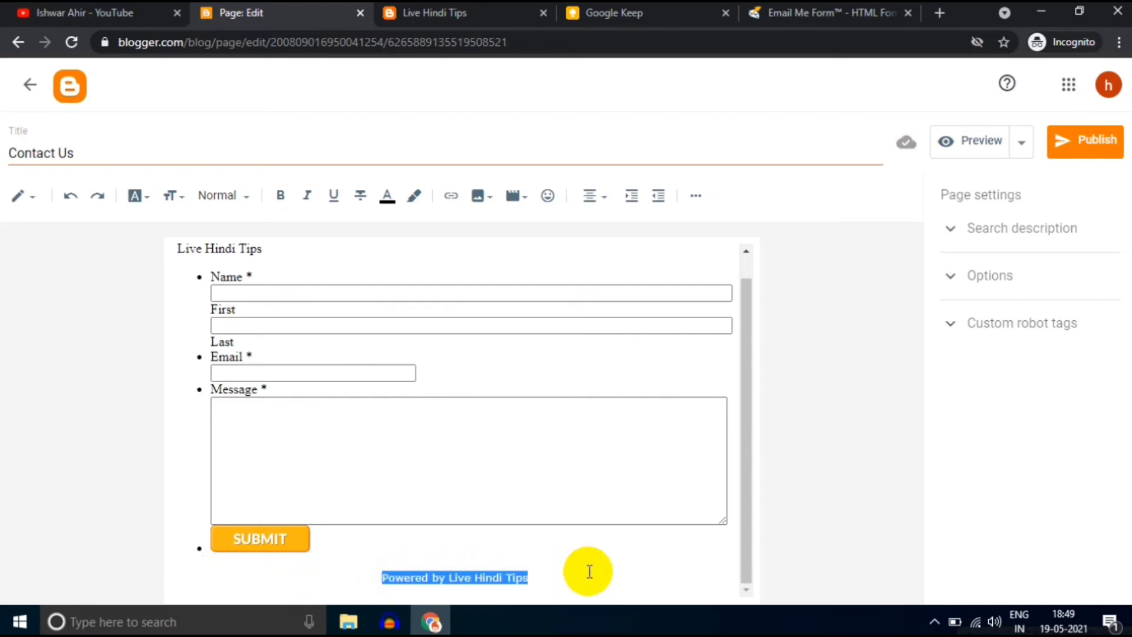
left_click(283, 195)
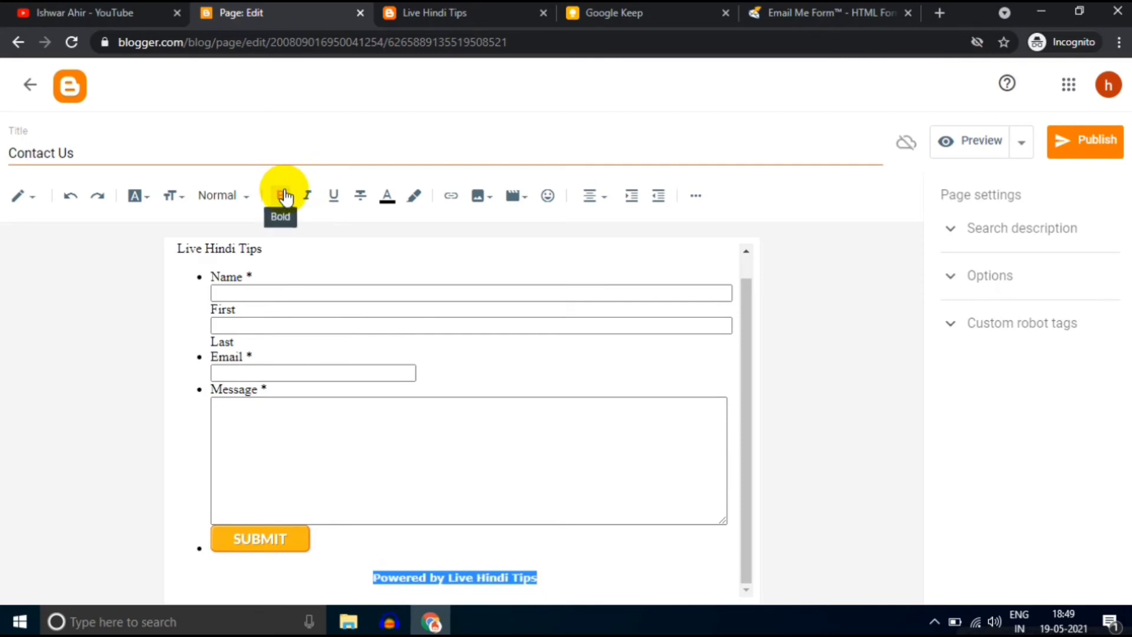
left_click(387, 195)
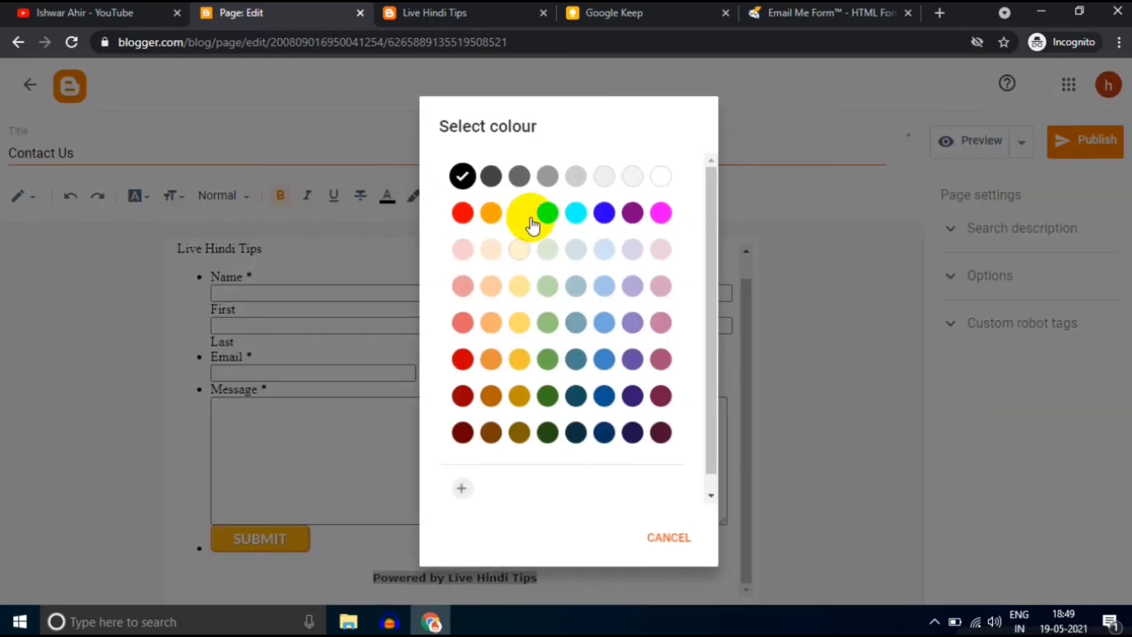
left_click(659, 214)
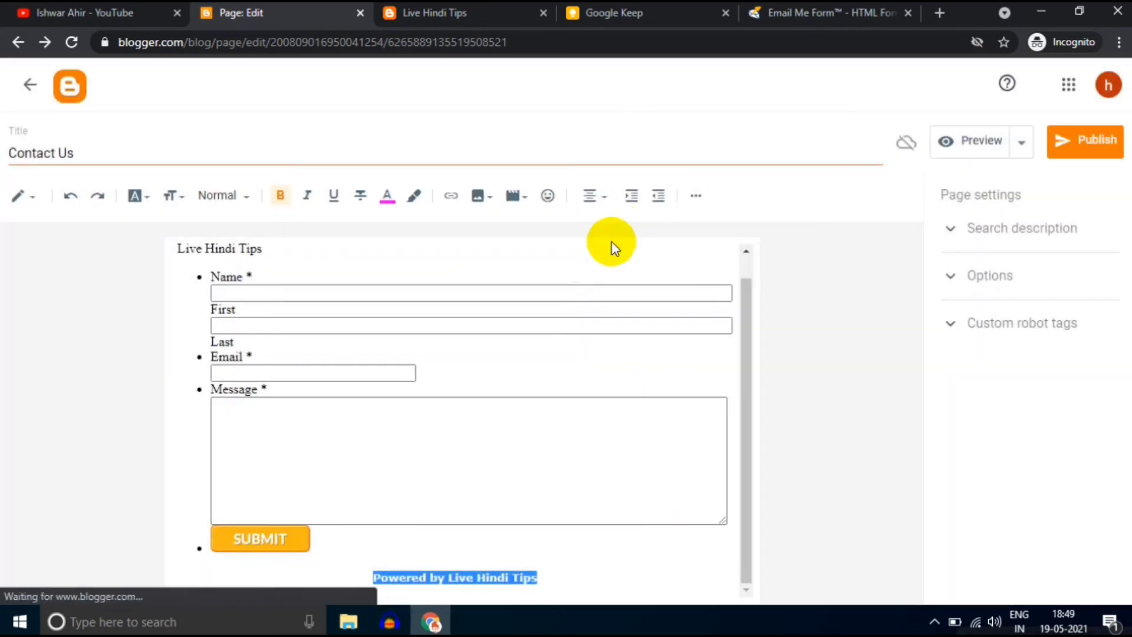
left_click(497, 388)
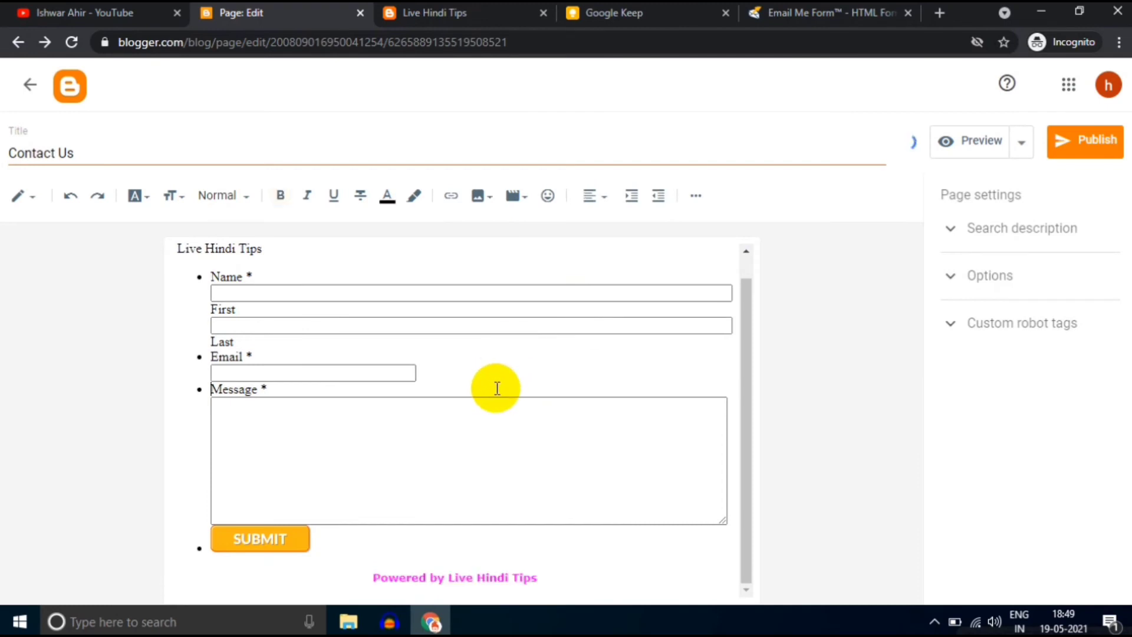
Step: Set the "Contact Form" title to Large text size and make it bold
scroll(507, 353, "up", 1)
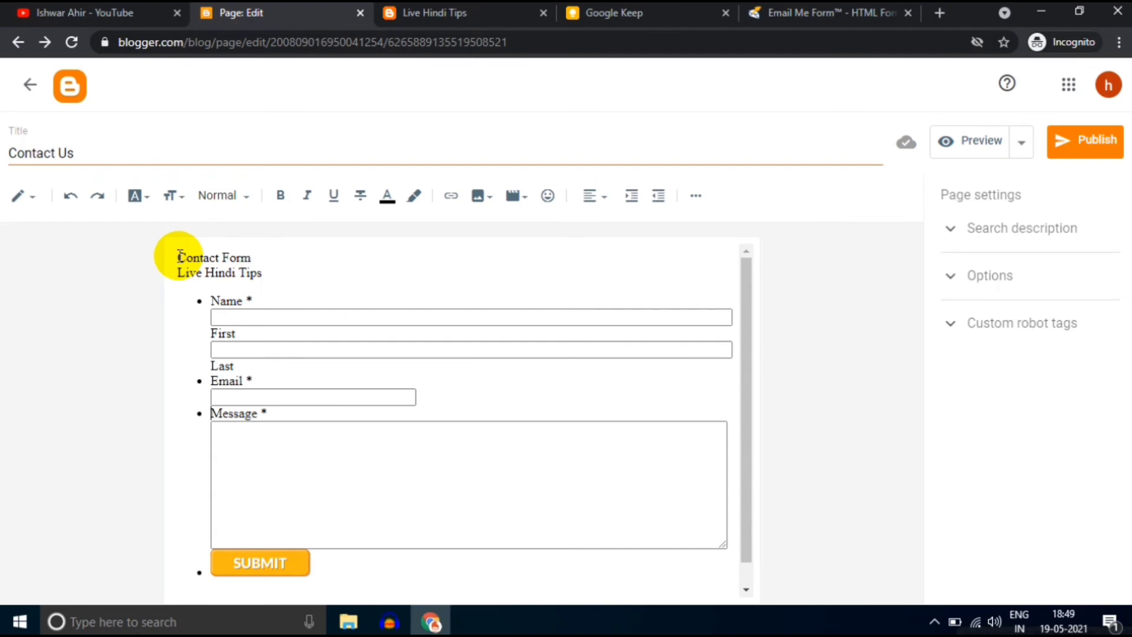
left_click_drag(179, 255, 254, 255)
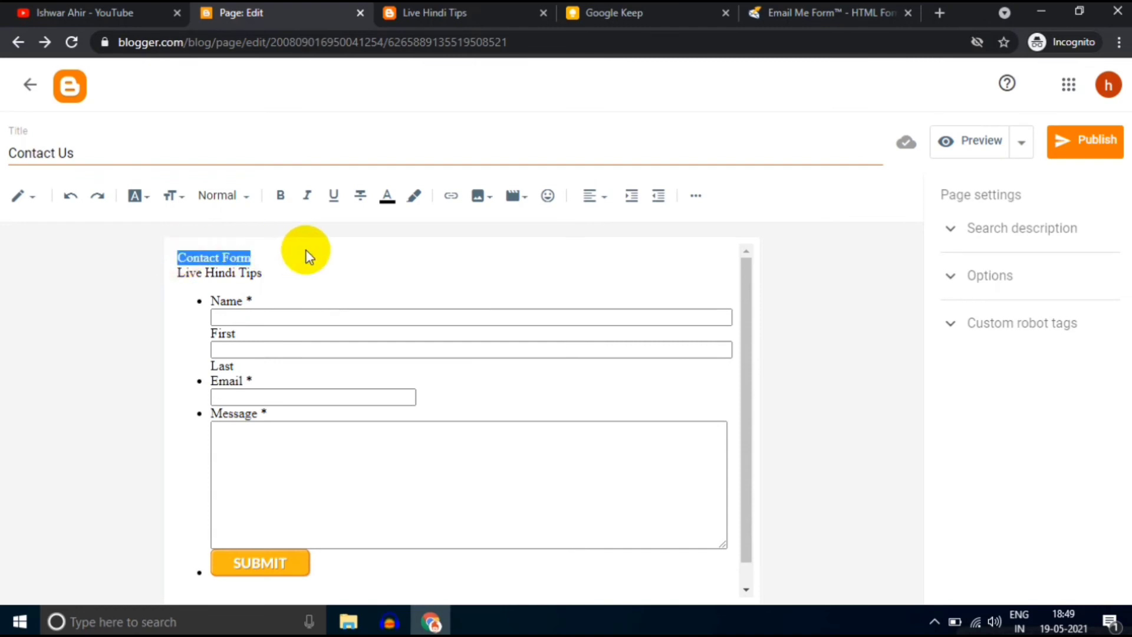
left_click(170, 195)
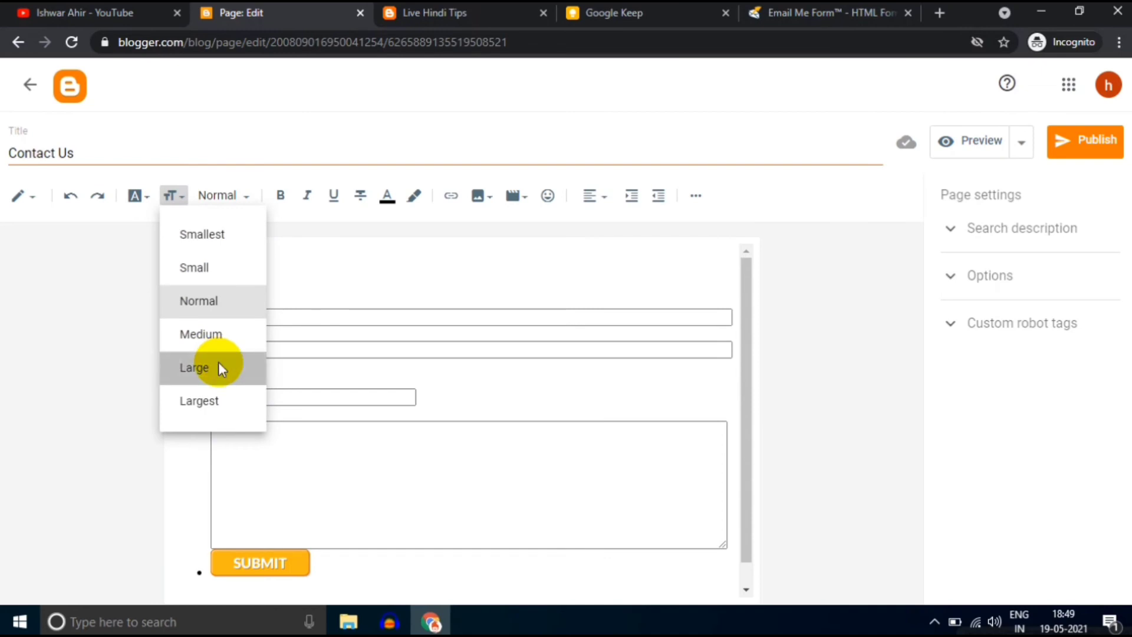
left_click(219, 366)
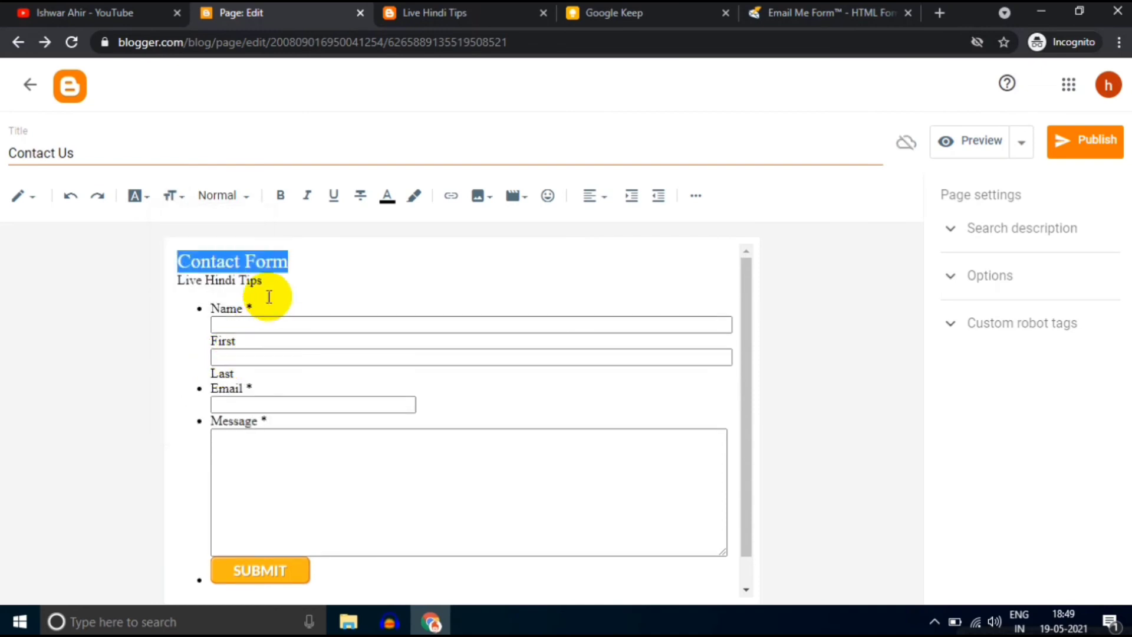
left_click(281, 198)
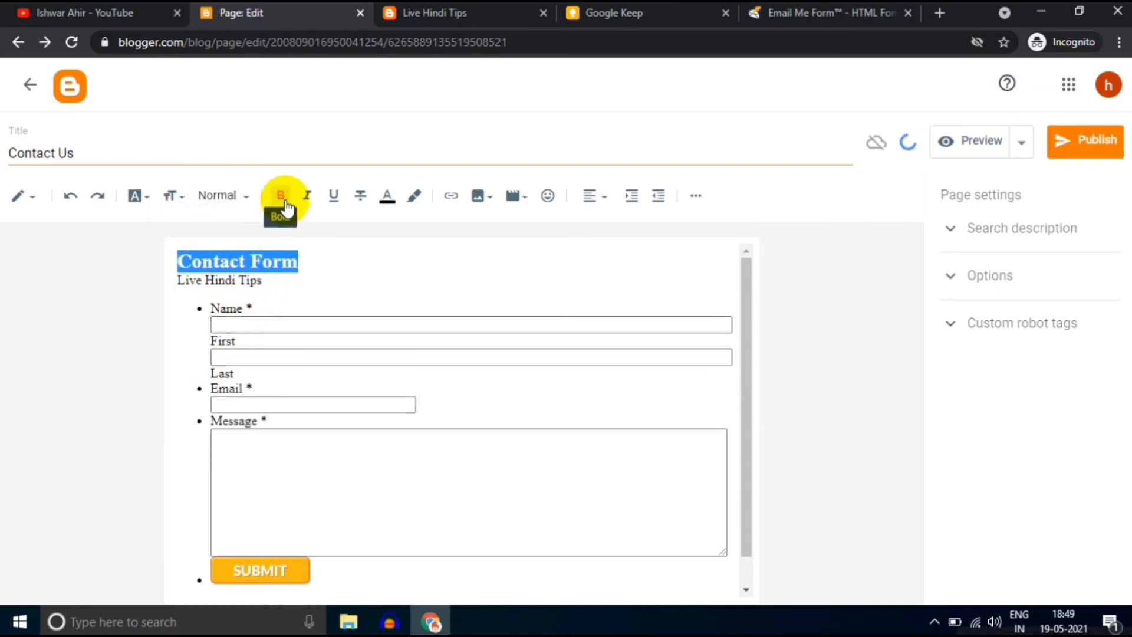
left_click(265, 265)
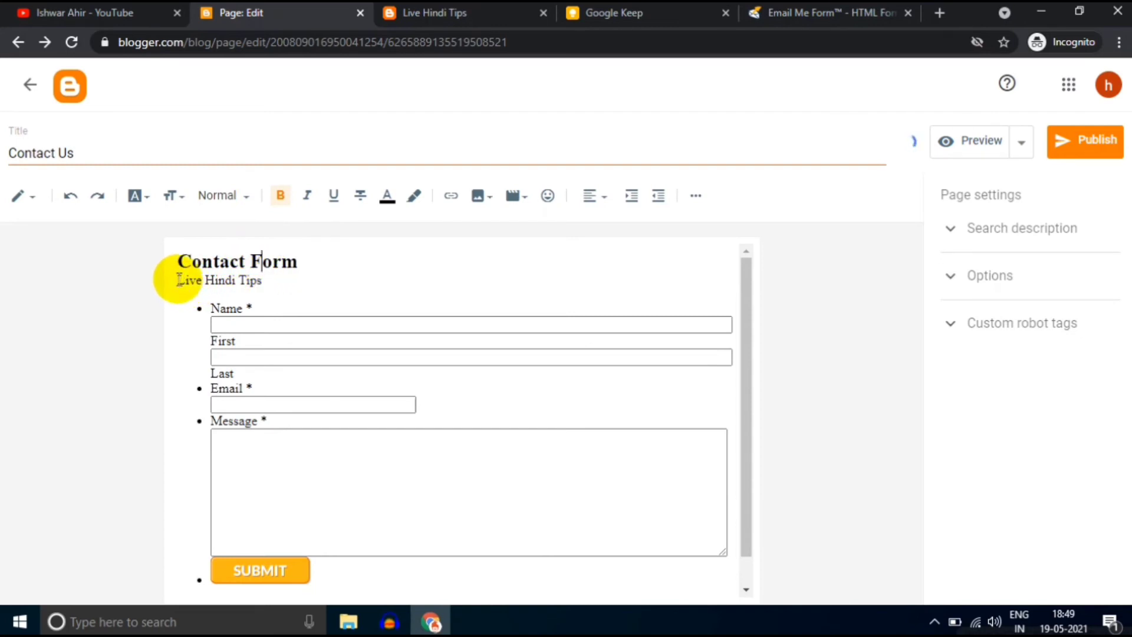
Step: Enlarge the "Live Hindi Tips" subtitle under the Contact Form title and make it bold
left_click_drag(179, 279, 303, 271)
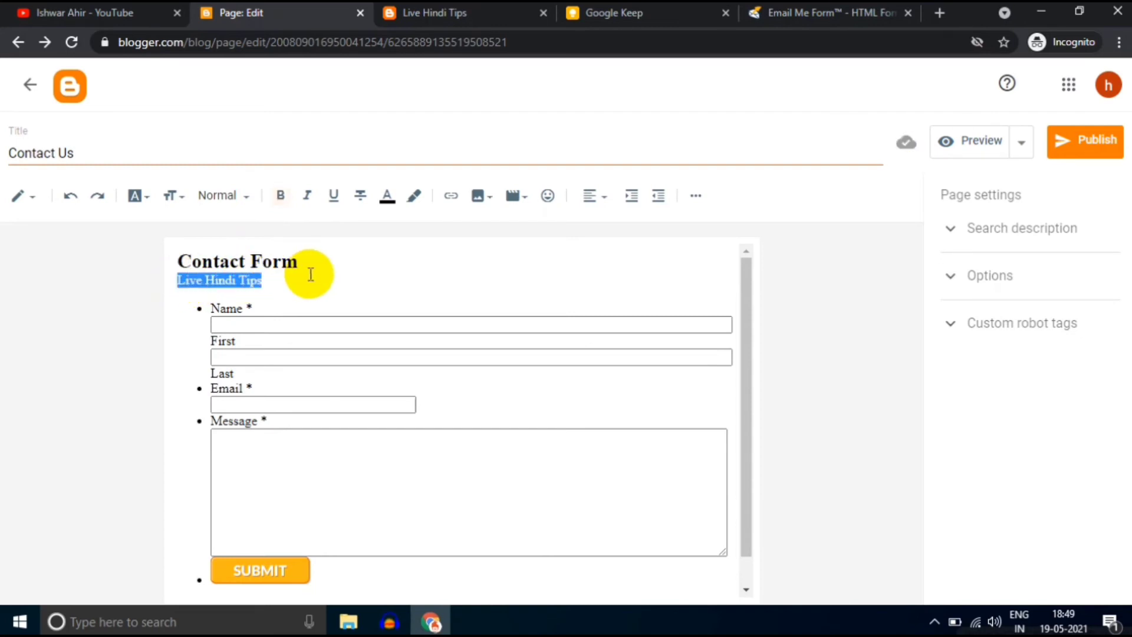
left_click(203, 195)
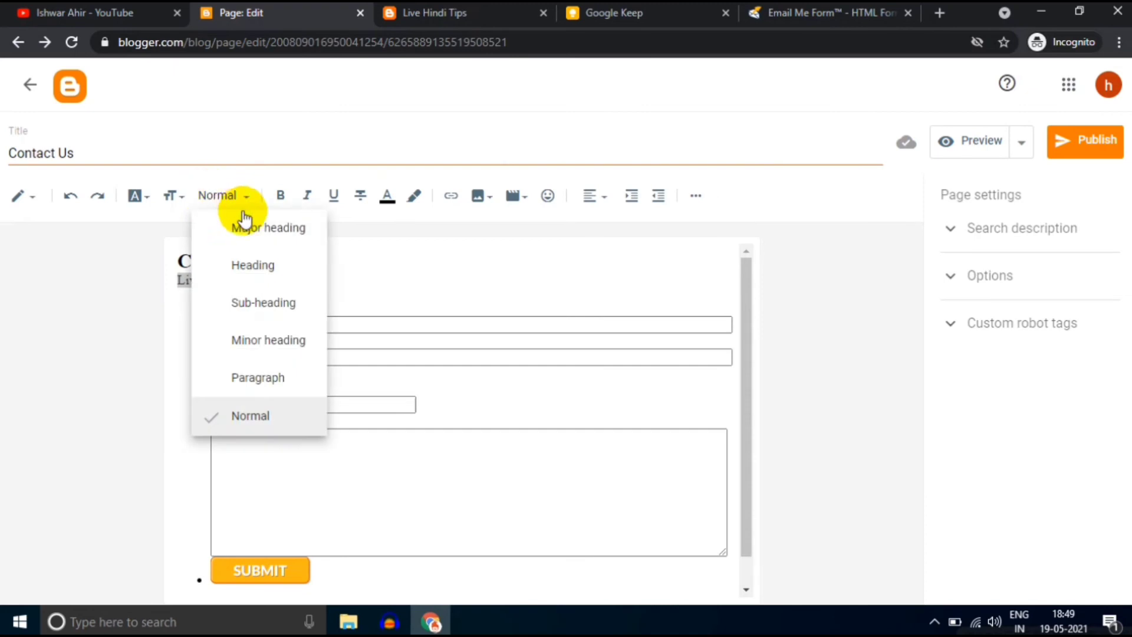
left_click(168, 197)
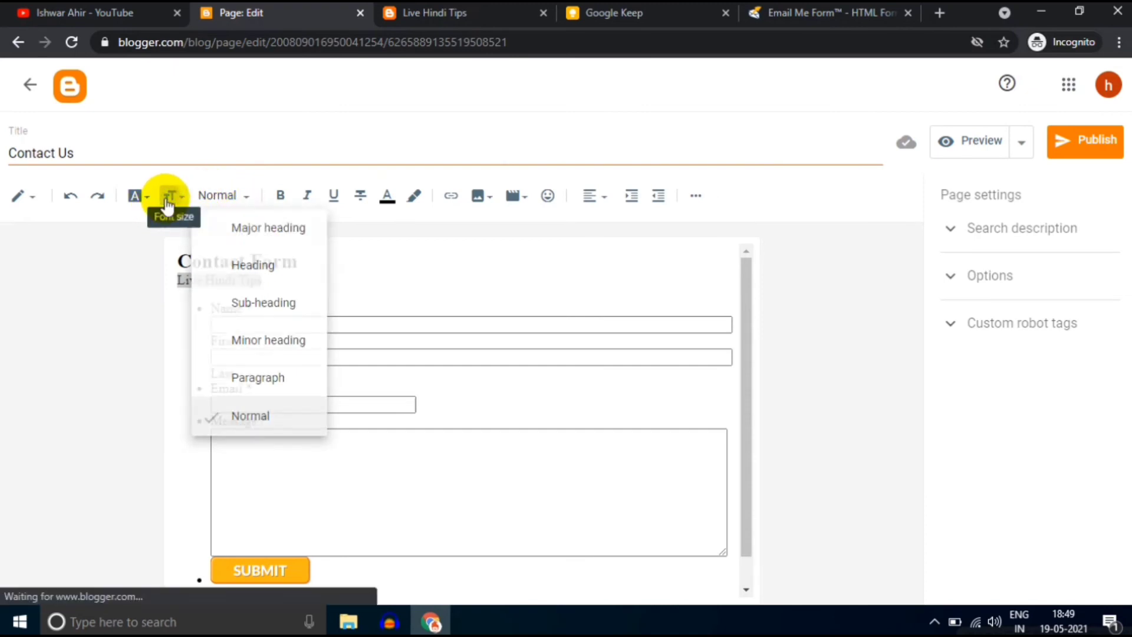
left_click(212, 334)
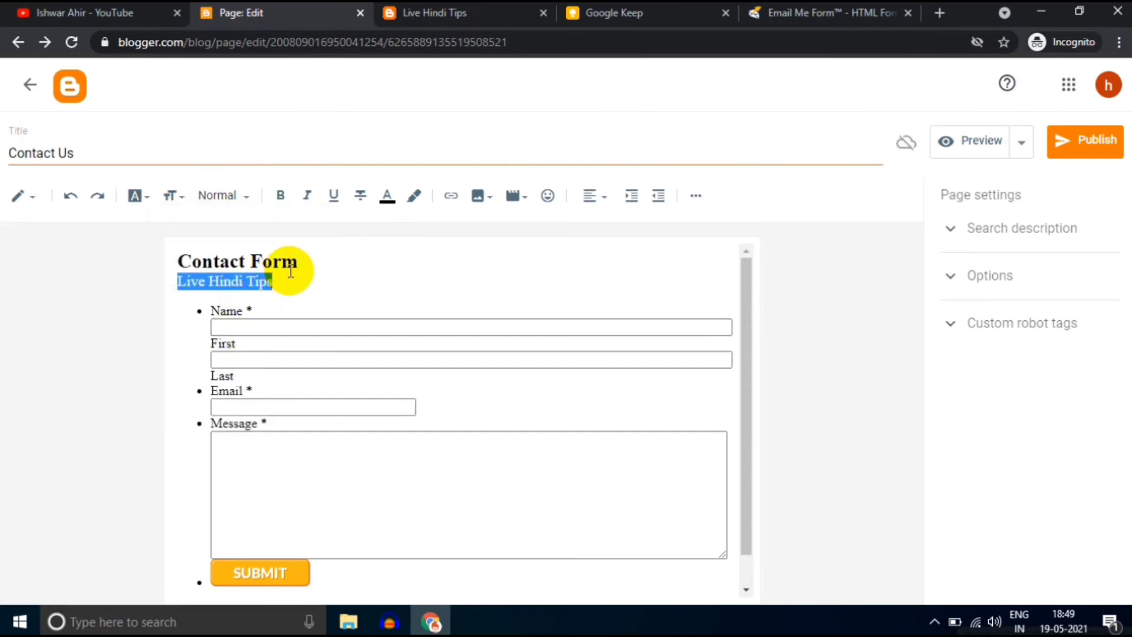
left_click(280, 195)
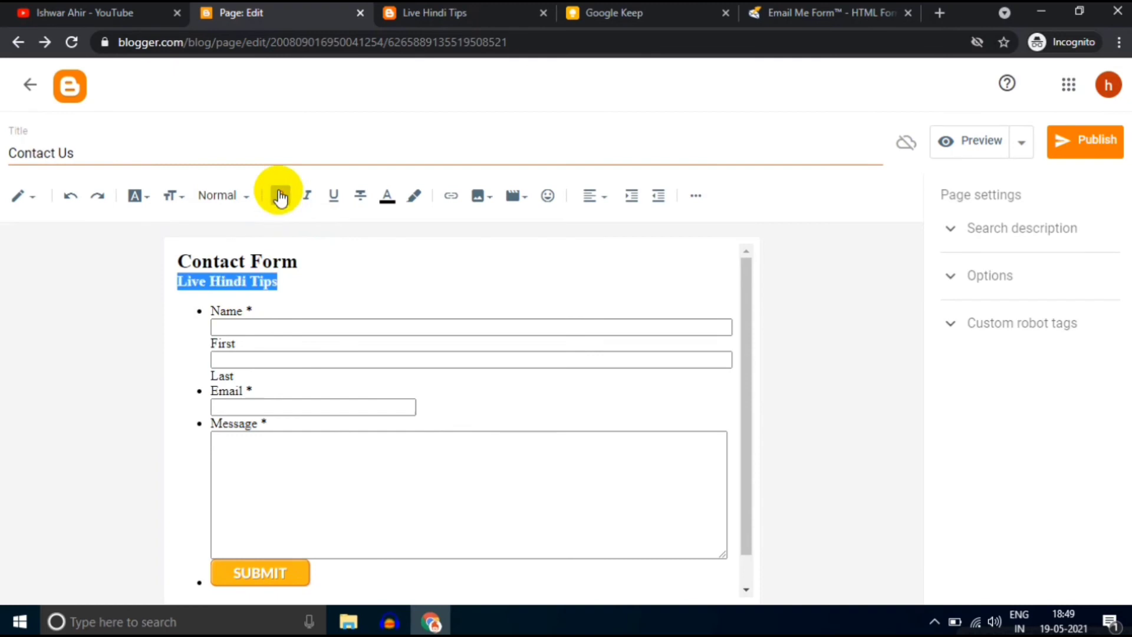
Step: Color the "Live Hindi Tips" subtitle yellow
left_click(387, 195)
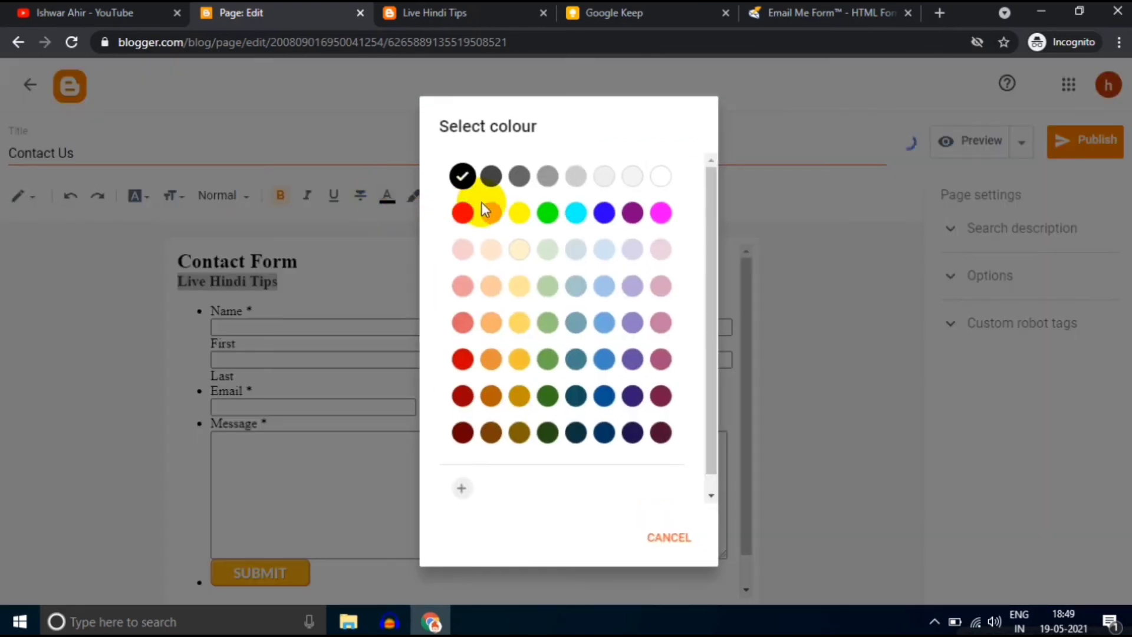
left_click(520, 213)
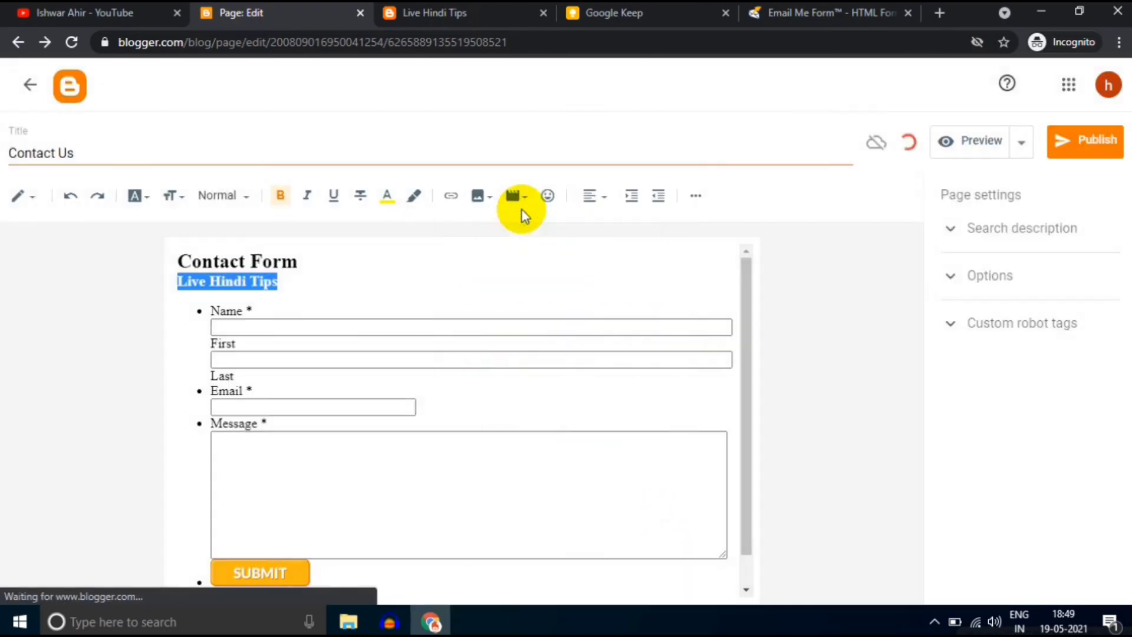
left_click(414, 254)
Step: Preview the Contact Us page to check the subtitle's color, and return to the page editor
left_click(993, 147)
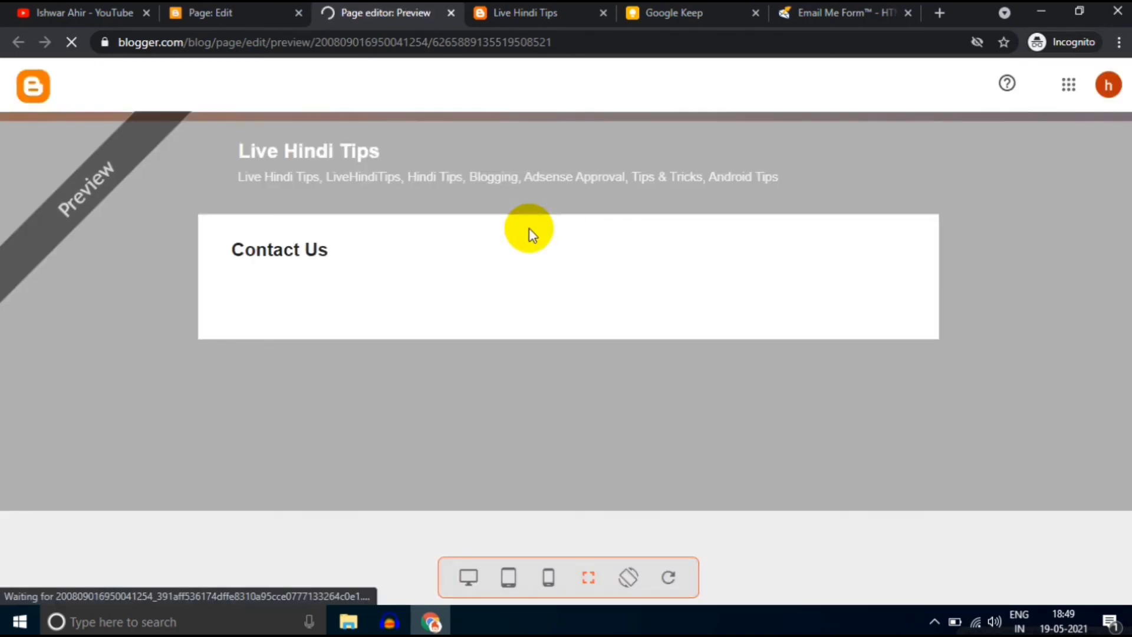
scroll(529, 228, "down", 3)
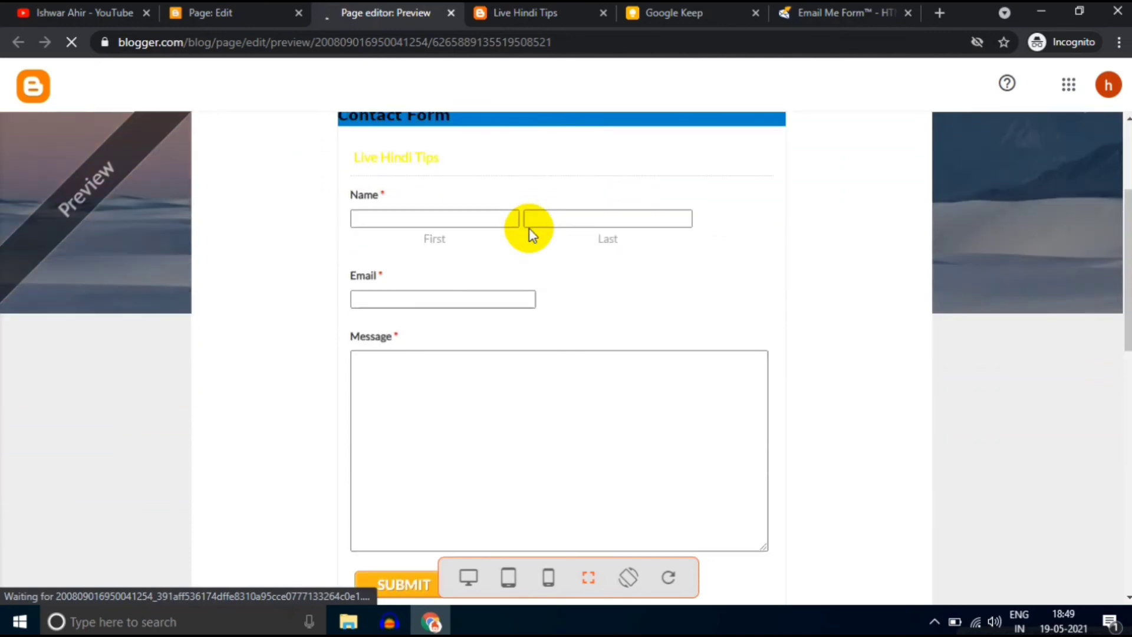
scroll(525, 228, "up", 2)
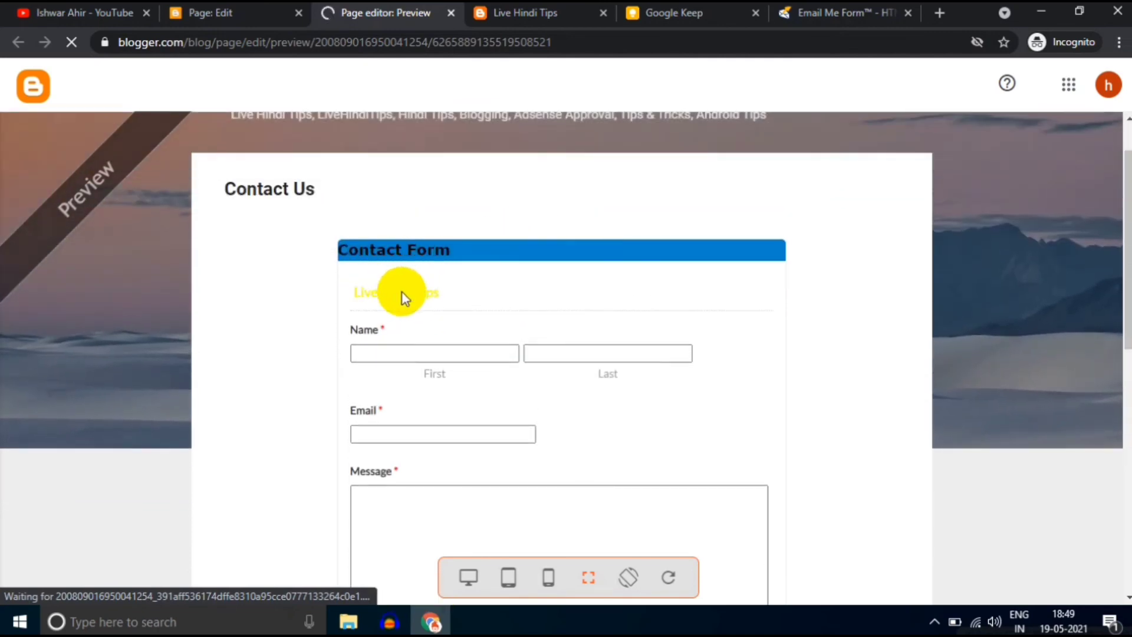
left_click(275, 7)
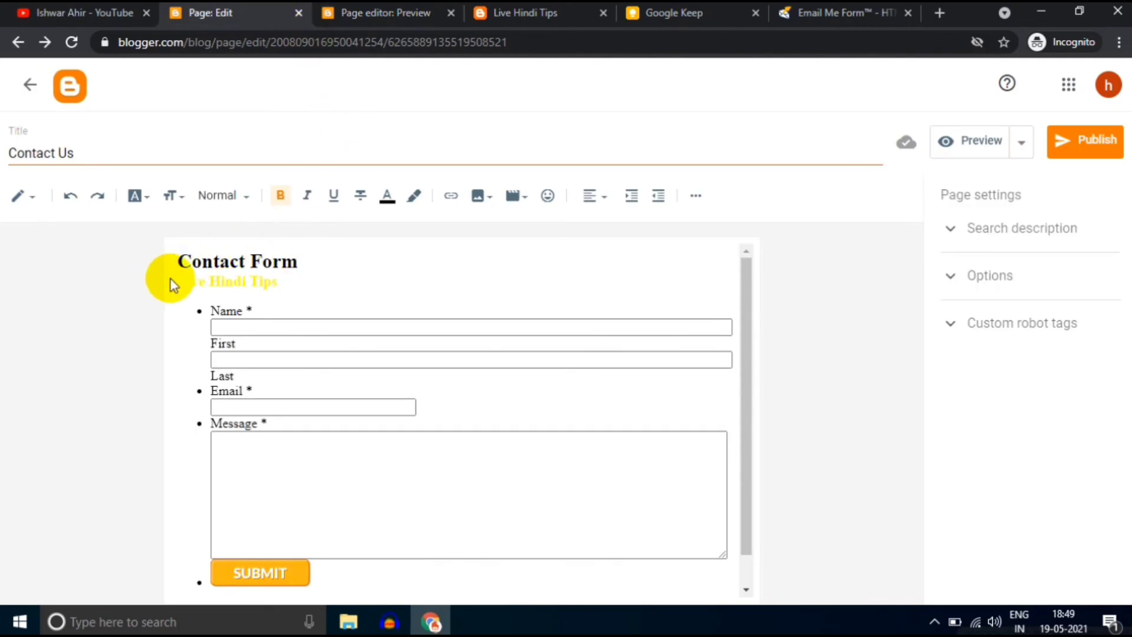
Step: Change the text color of the "Live Hindi Tips" subtitle to blue
left_click_drag(180, 275, 342, 280)
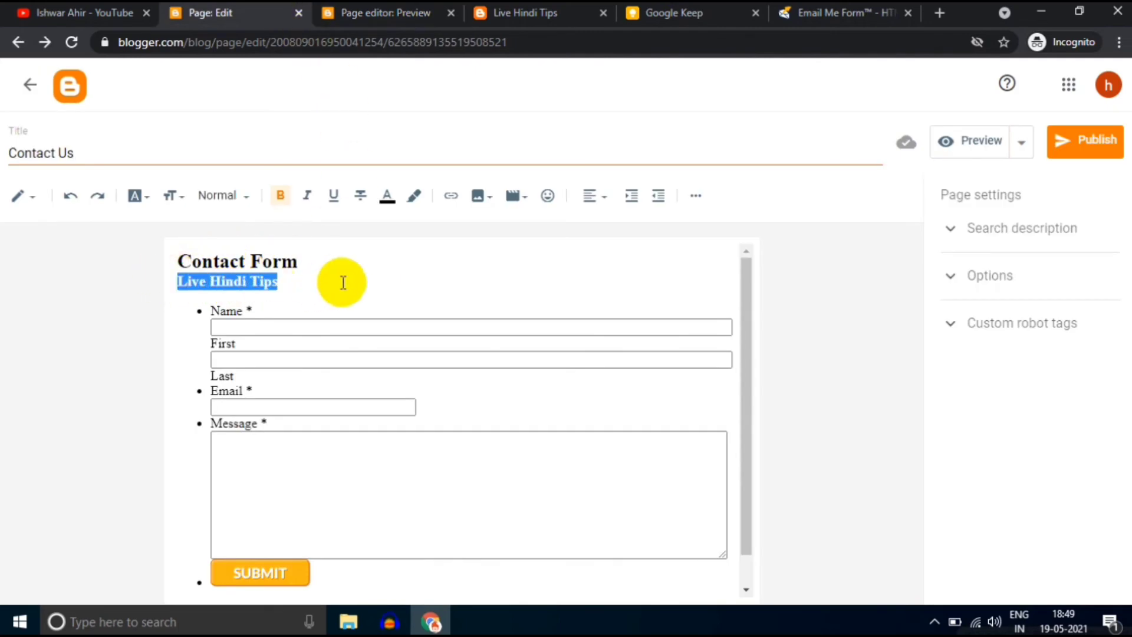
left_click(395, 203)
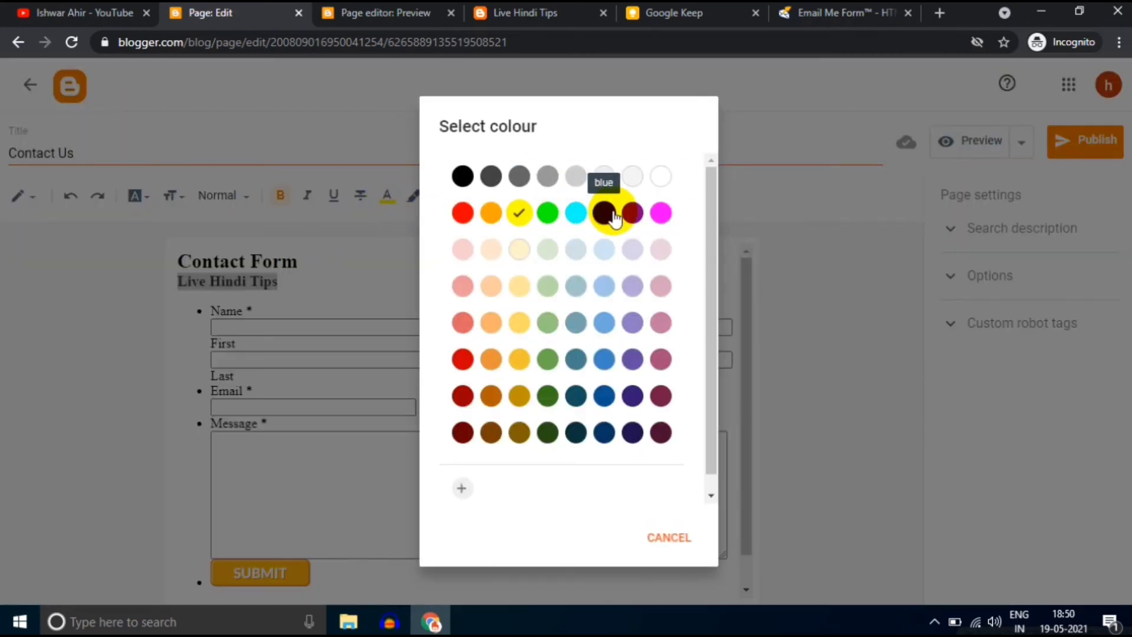
left_click(613, 218)
left_click(539, 257)
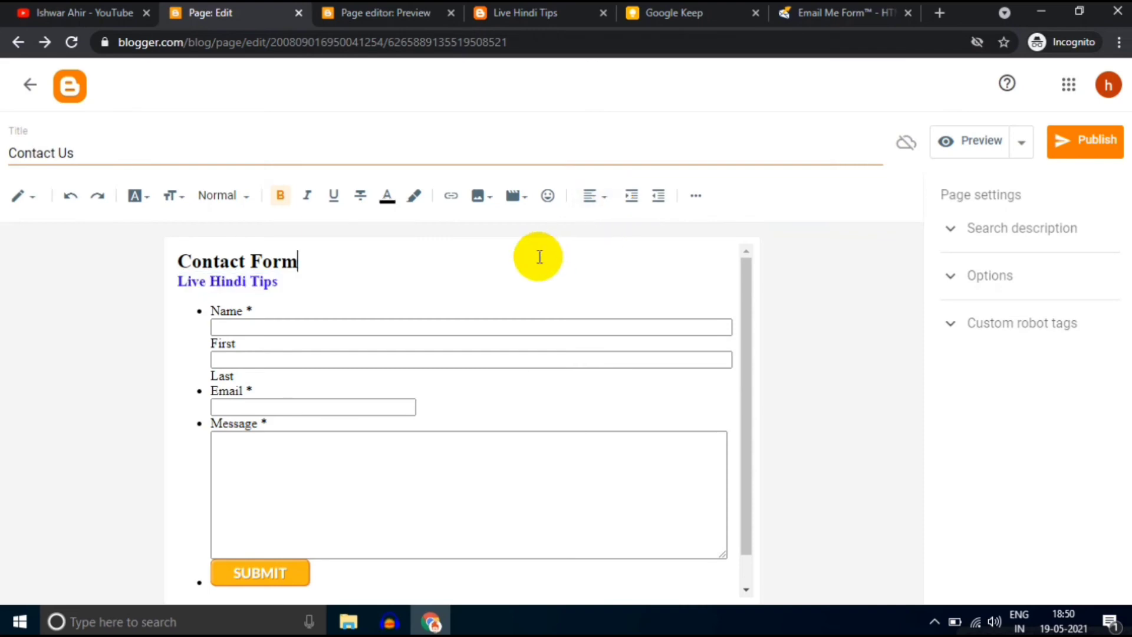
Step: Preview the Contact Us page again to examine the whole form from title to footer credit, and return to the editor
left_click(982, 144)
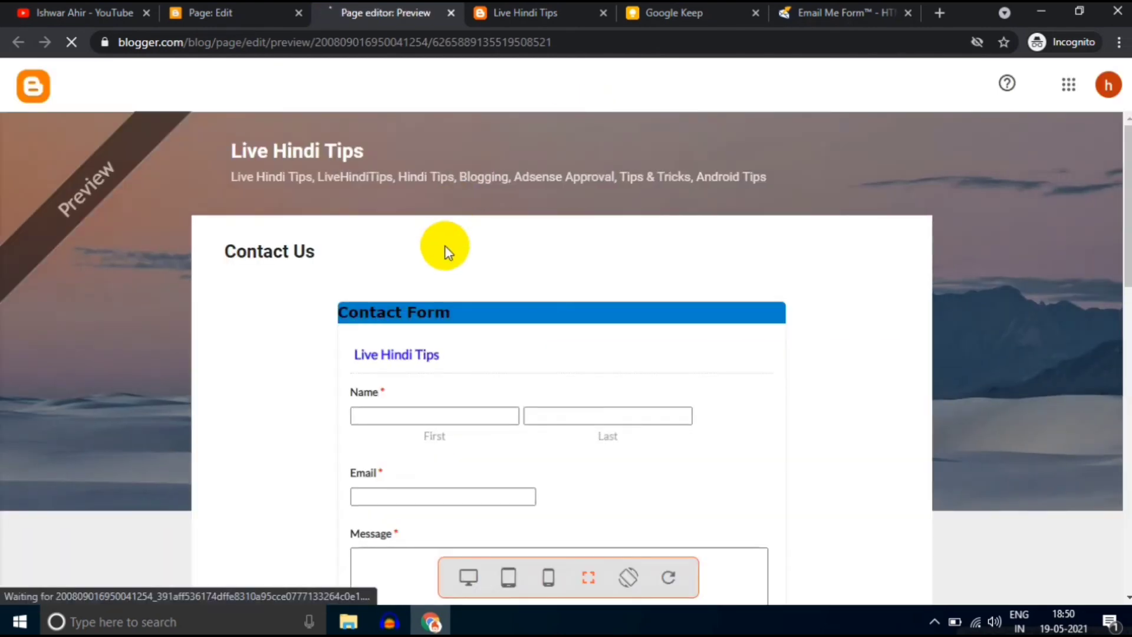
scroll(445, 246, "down", 6)
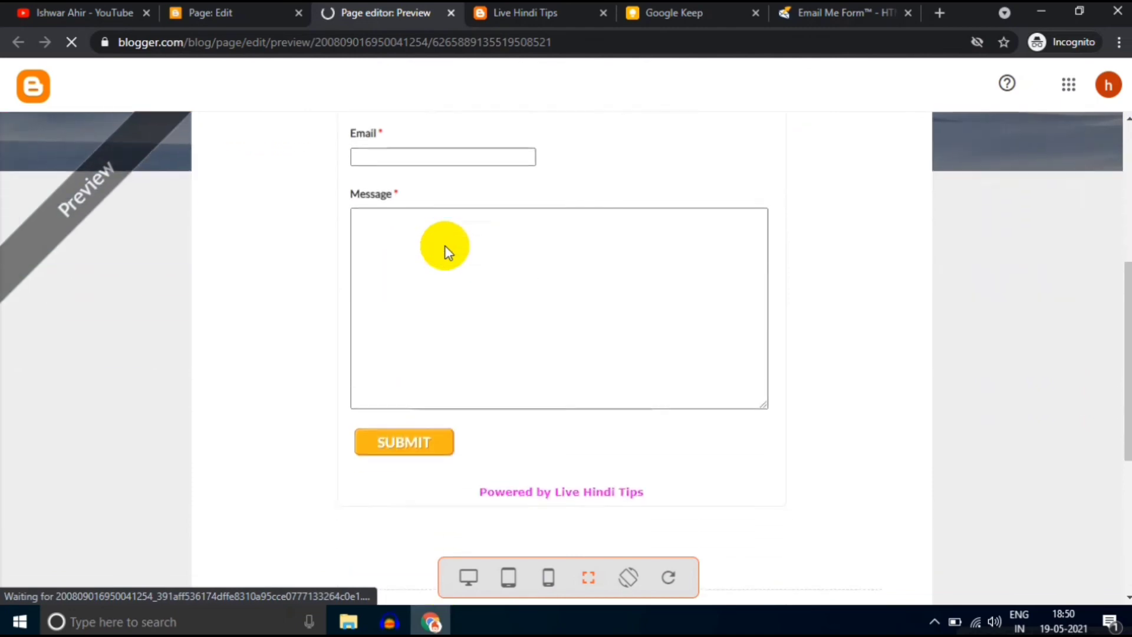
scroll(444, 245, "down", 2)
scroll(444, 246, "up", 7)
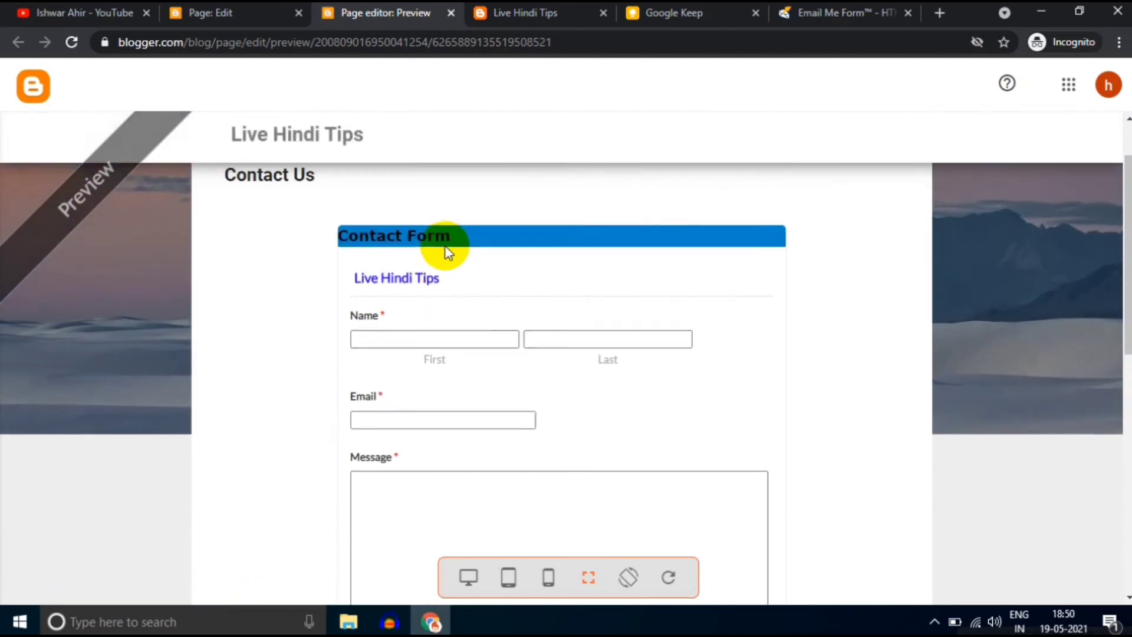
scroll(444, 246, "up", 1)
left_click(236, 7)
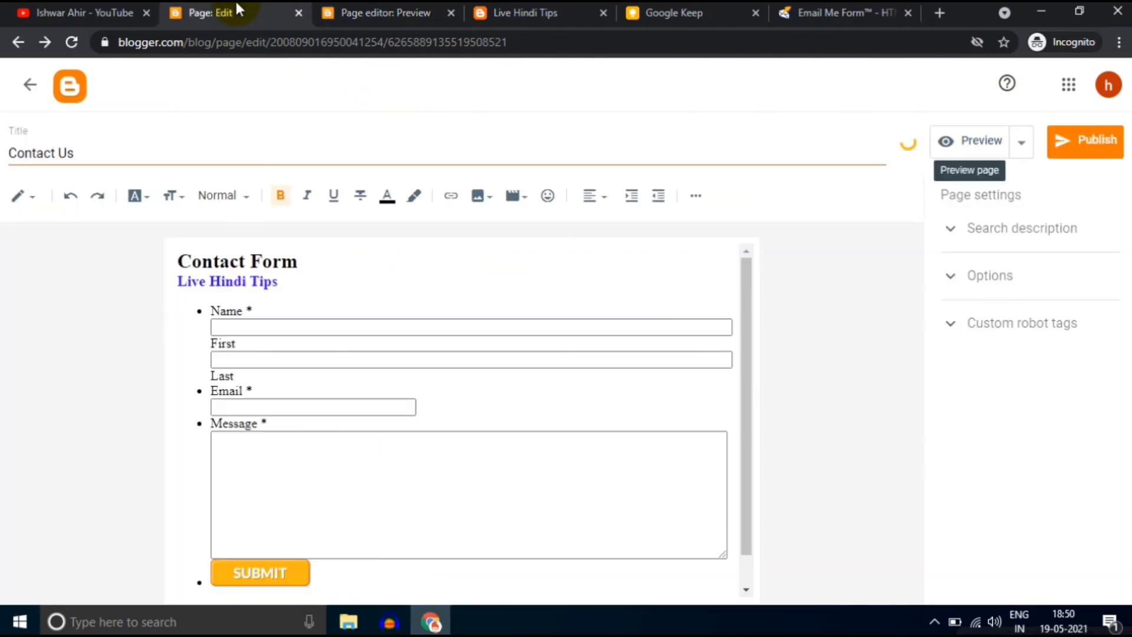
Step: Replace the page's default custom robot tags with "all" and "noodp"
scroll(387, 387, "down", 1)
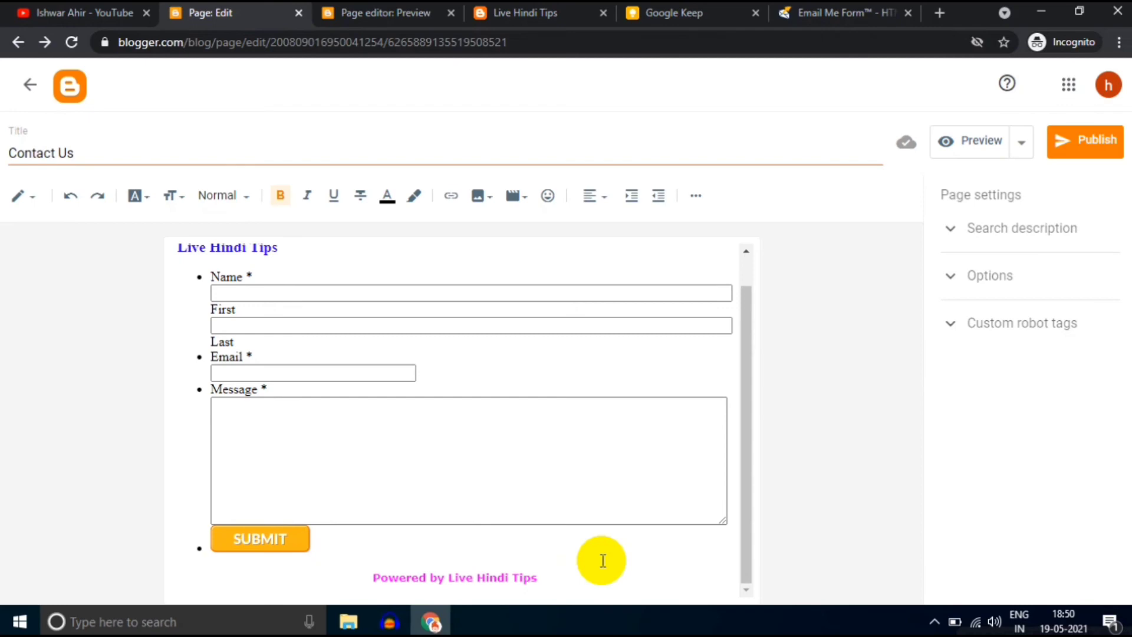
left_click(984, 322)
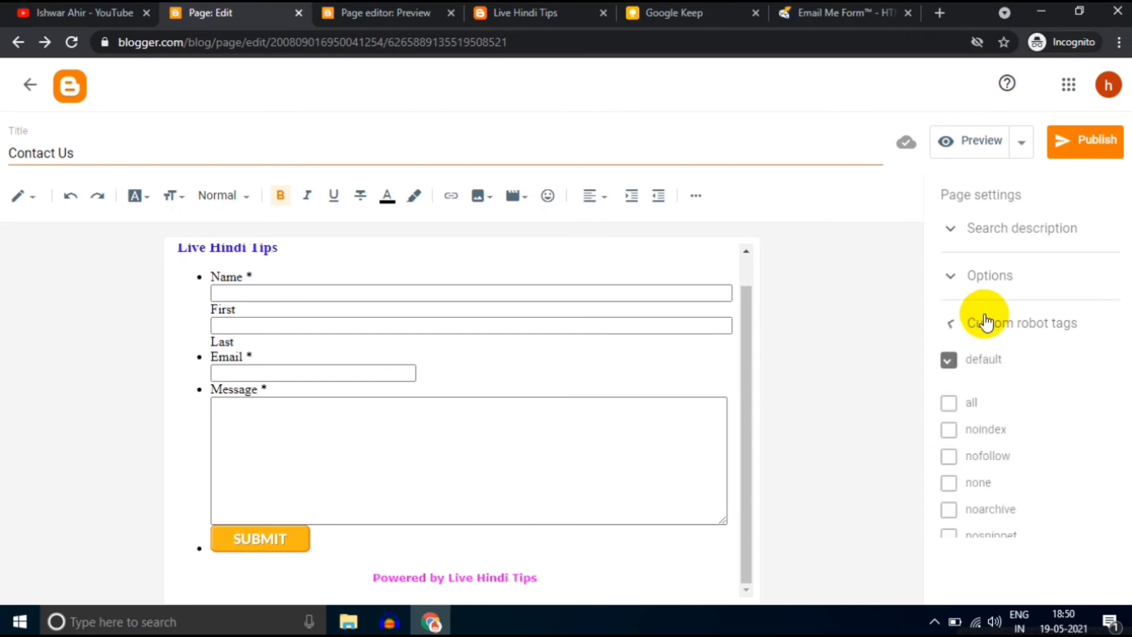
left_click(949, 361)
left_click(947, 406)
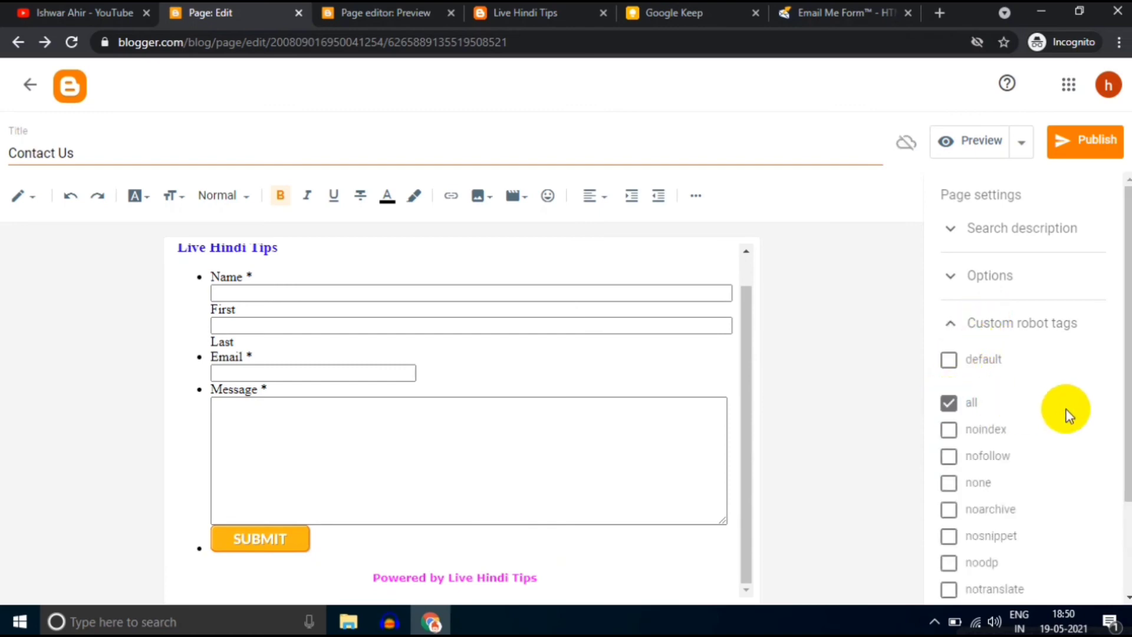
scroll(1066, 412, "down", 2)
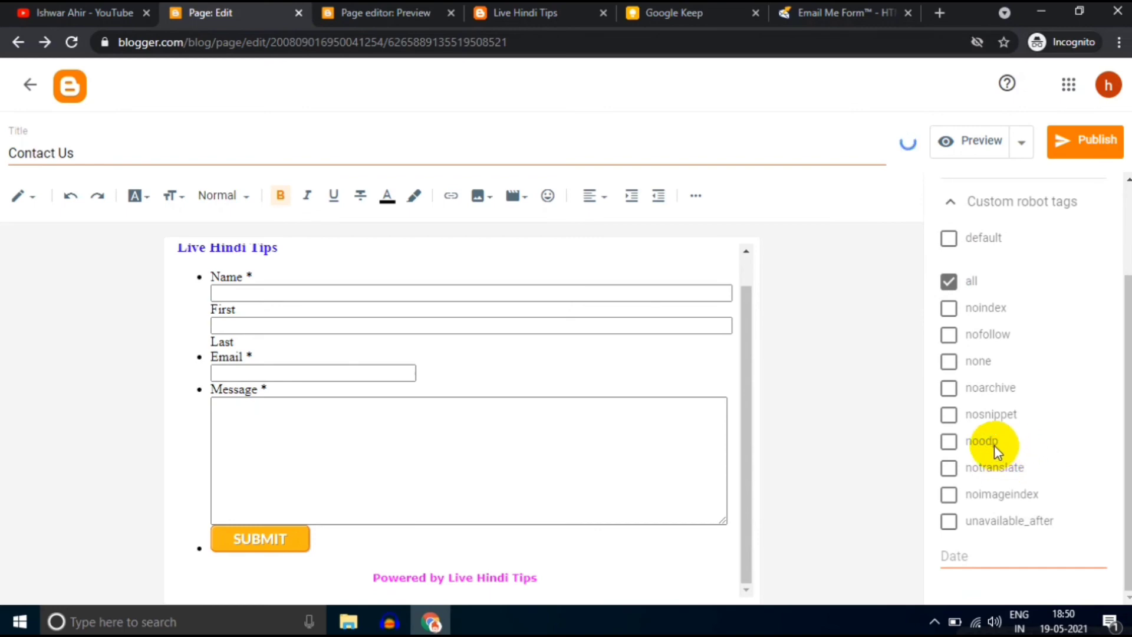
left_click(989, 443)
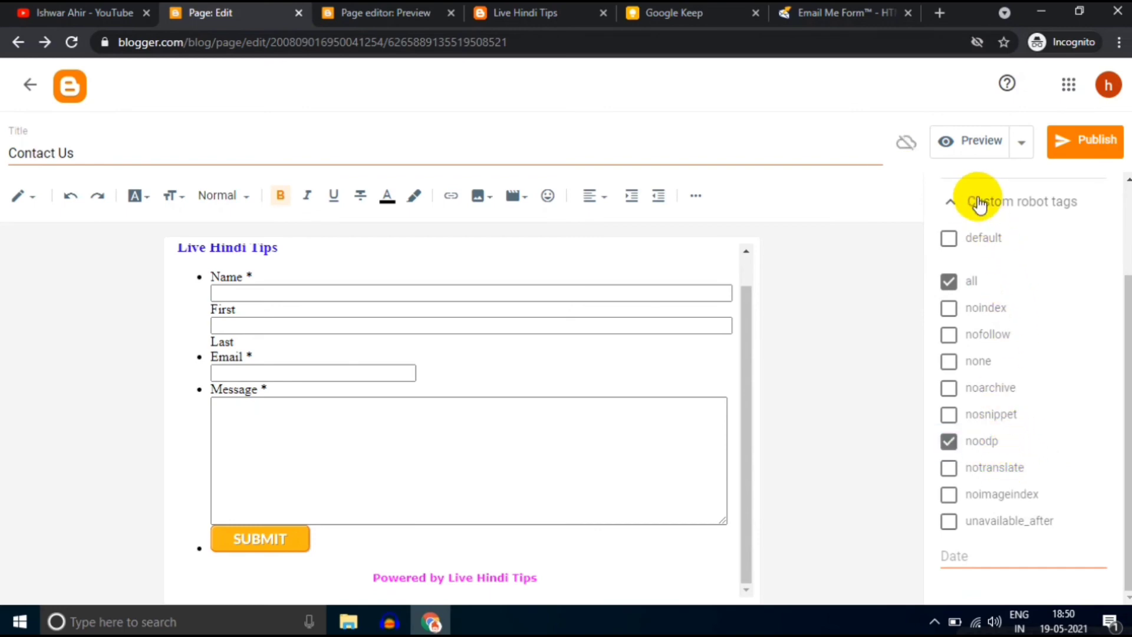
scroll(973, 194, "up", 2)
left_click(1002, 320)
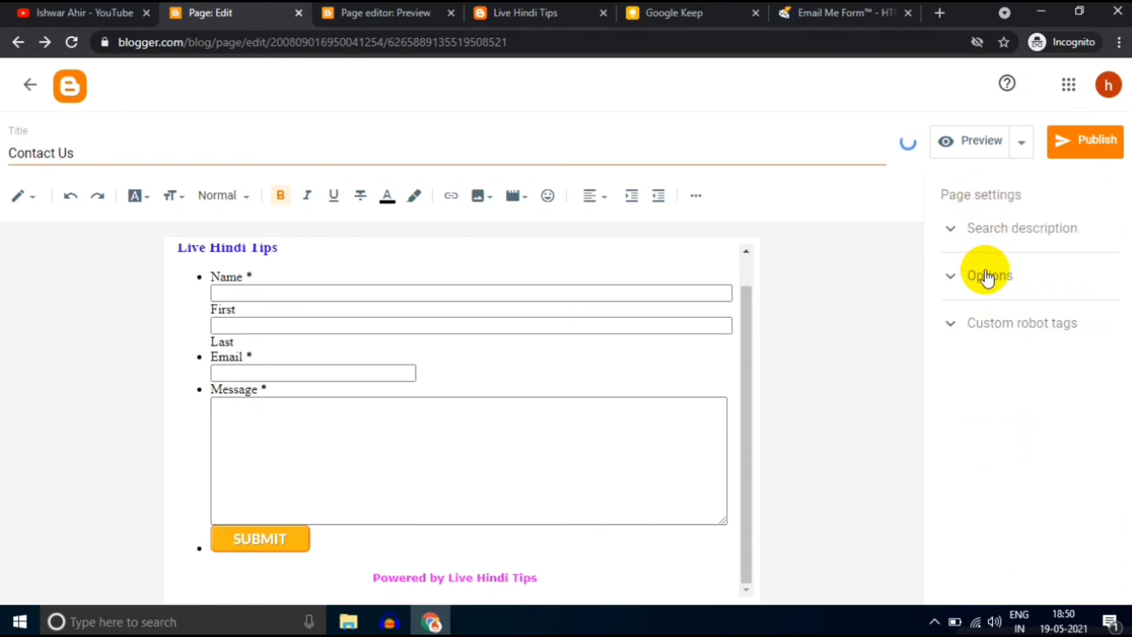
Step: Set the page's reader comments to "Do not allow; hide existing"
left_click(986, 275)
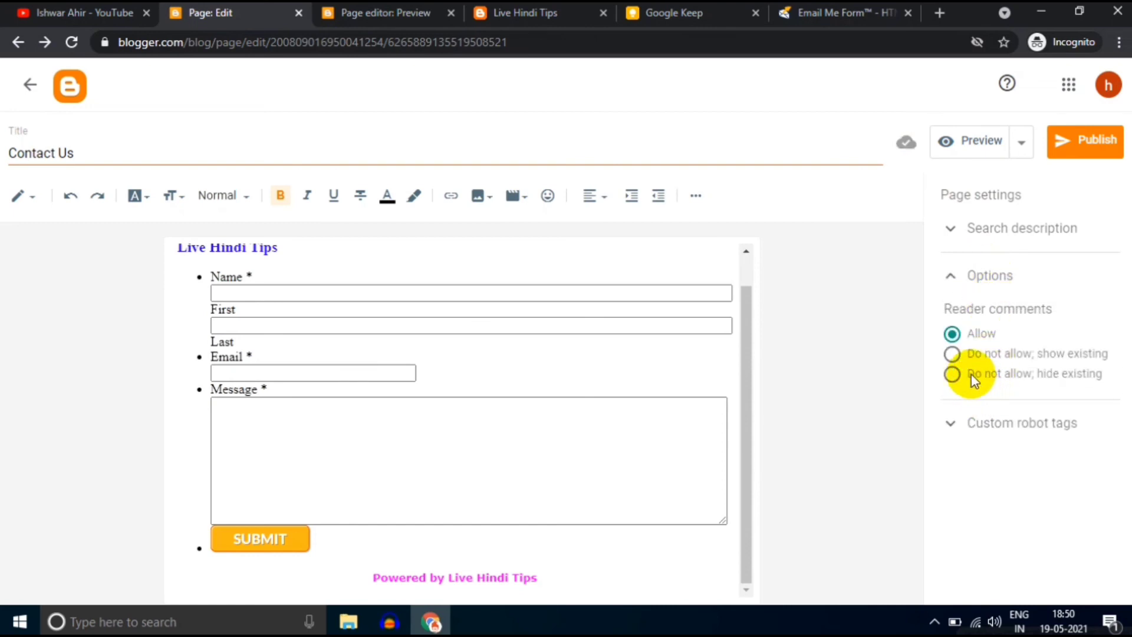
left_click(967, 374)
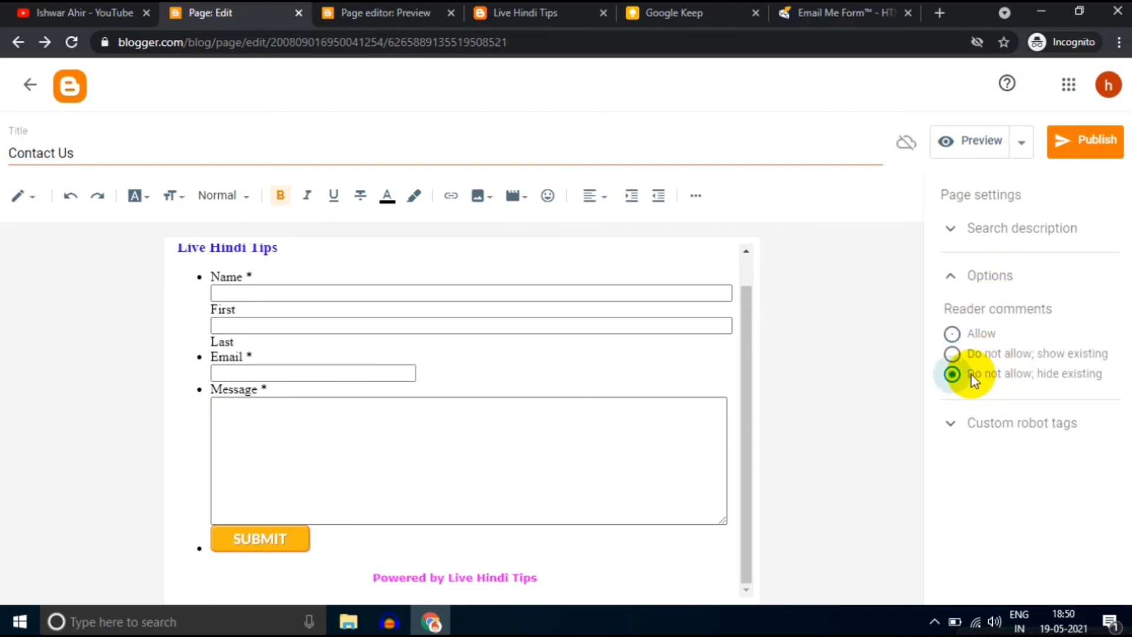
left_click(991, 276)
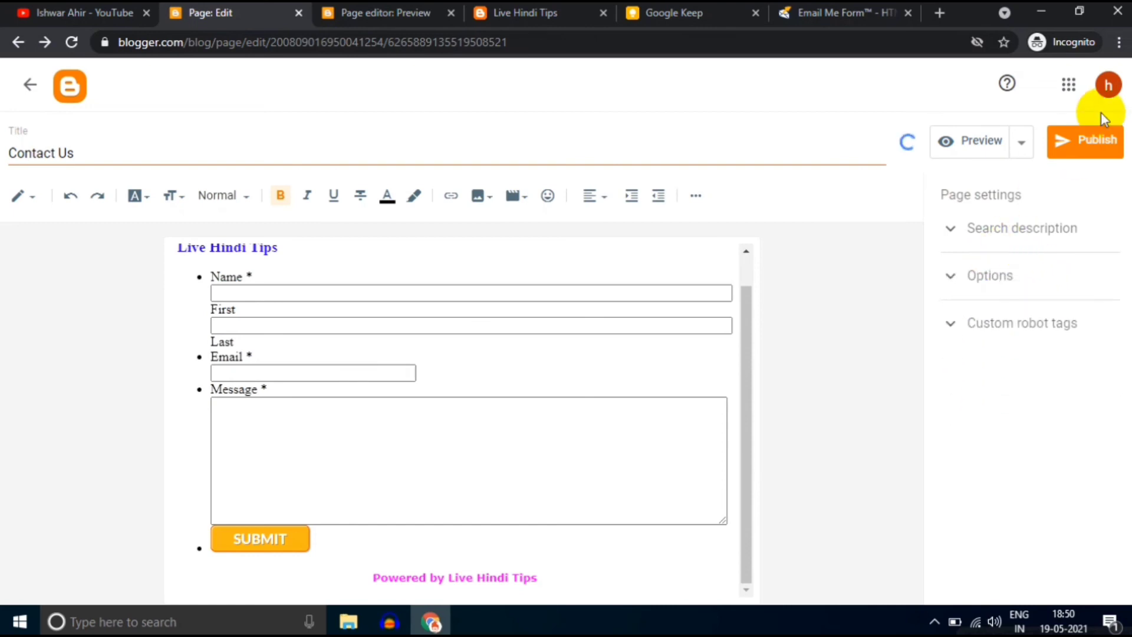
Step: Publish the Contact Us page to the blog
left_click(1079, 155)
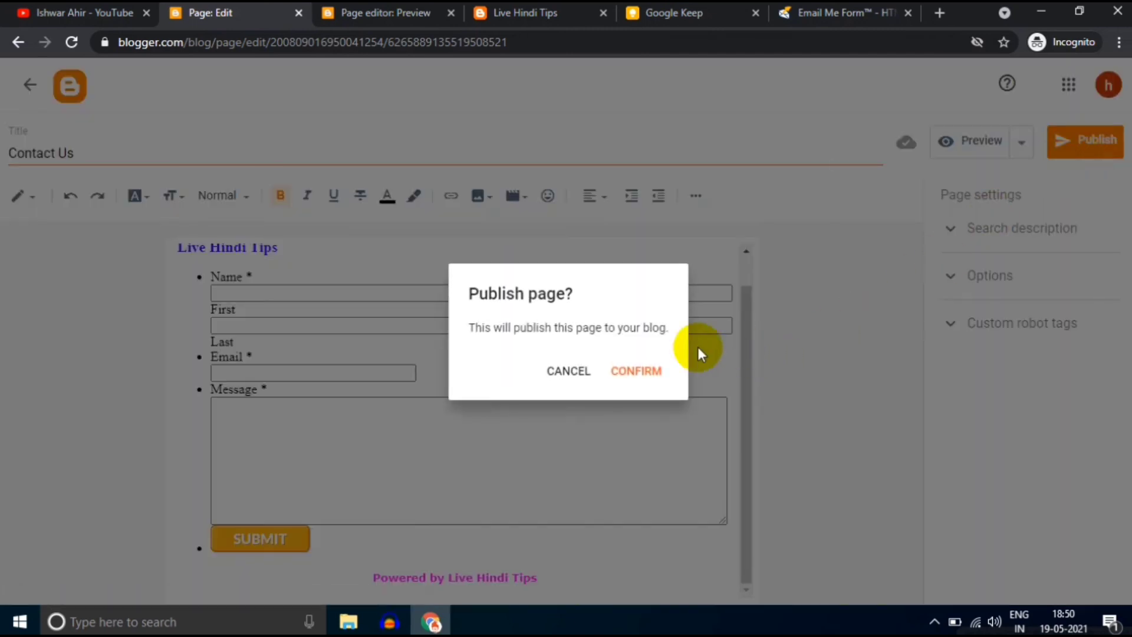
left_click(636, 371)
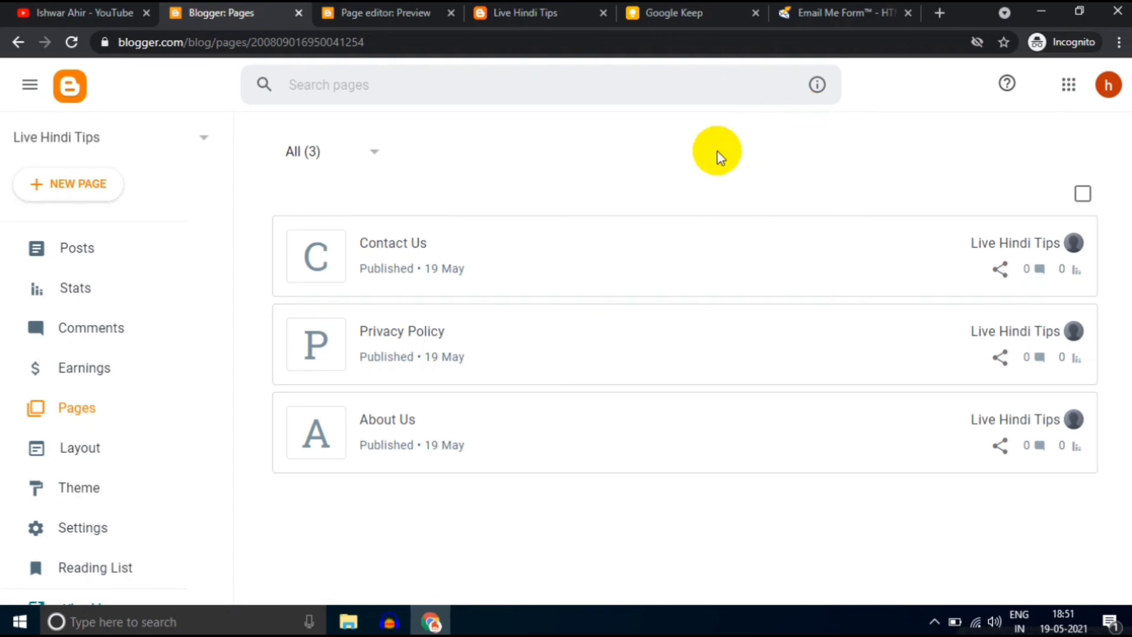
Step: Close the EmailMeForm page and the open Privacy Policy note in Google Keep
left_click(823, 14)
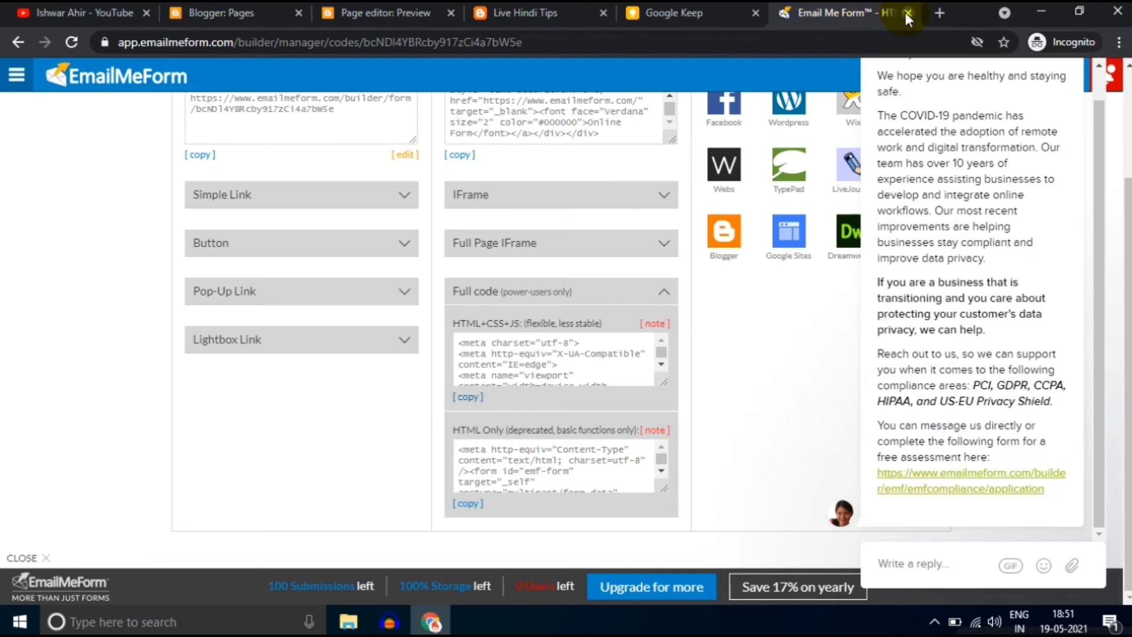
left_click(906, 13)
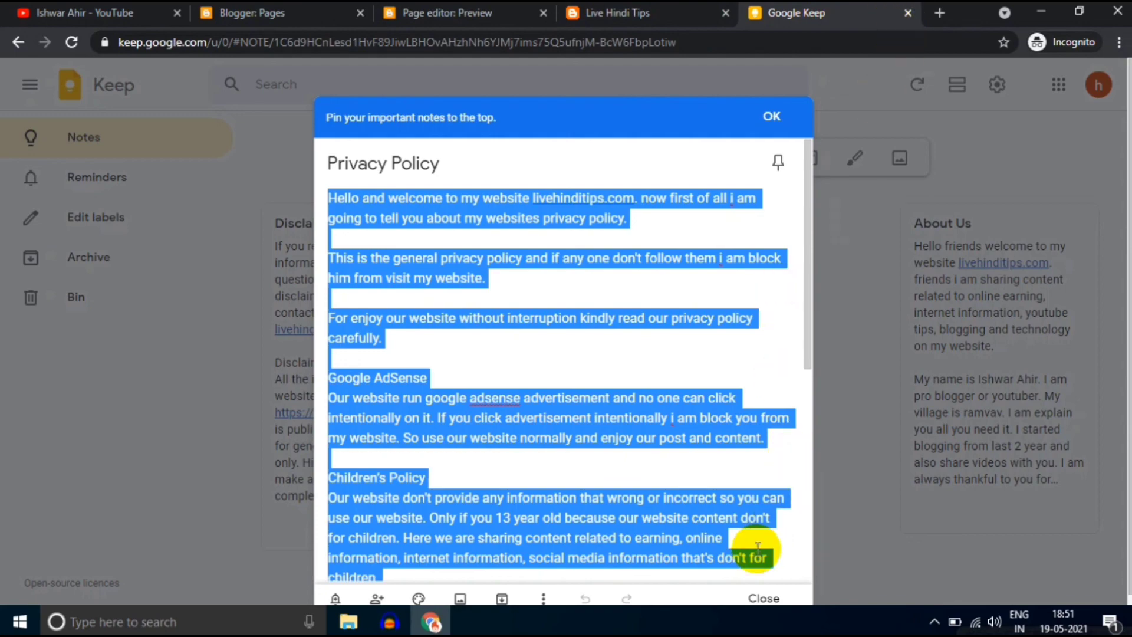
left_click(762, 597)
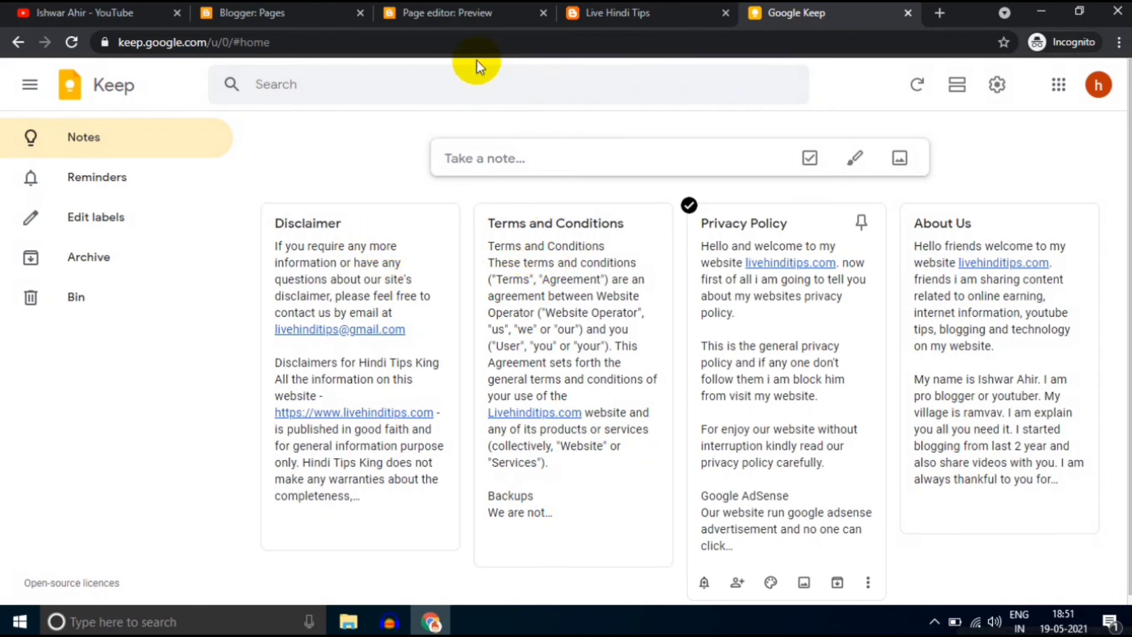
Step: Look over the Contact Us preview, the Blogger page list and the live blog's home page
left_click(418, 13)
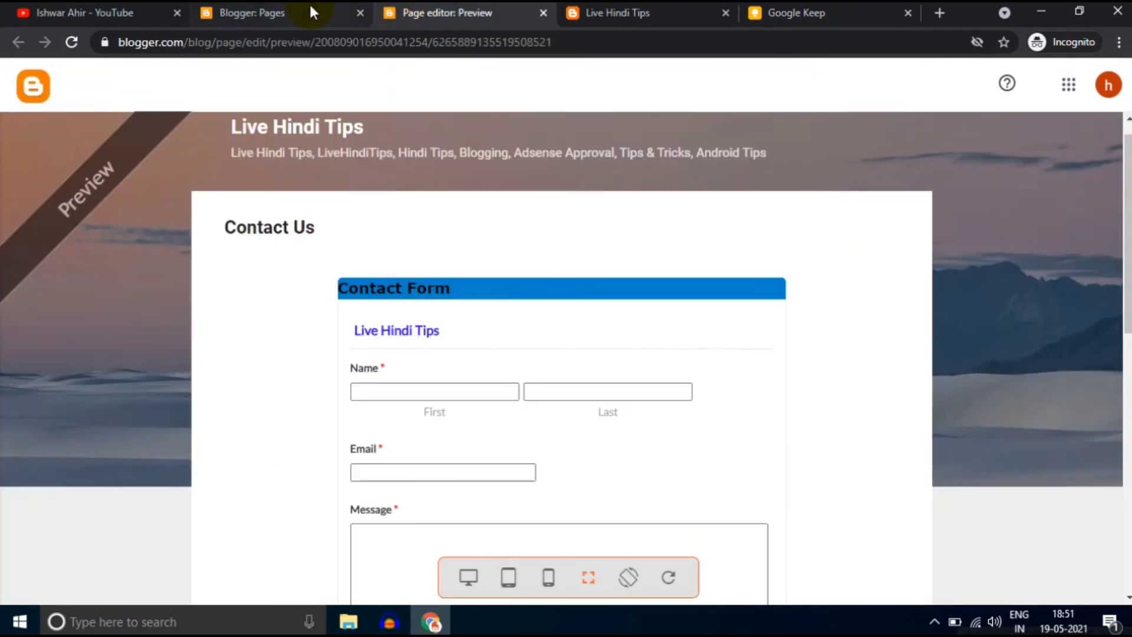
left_click(309, 3)
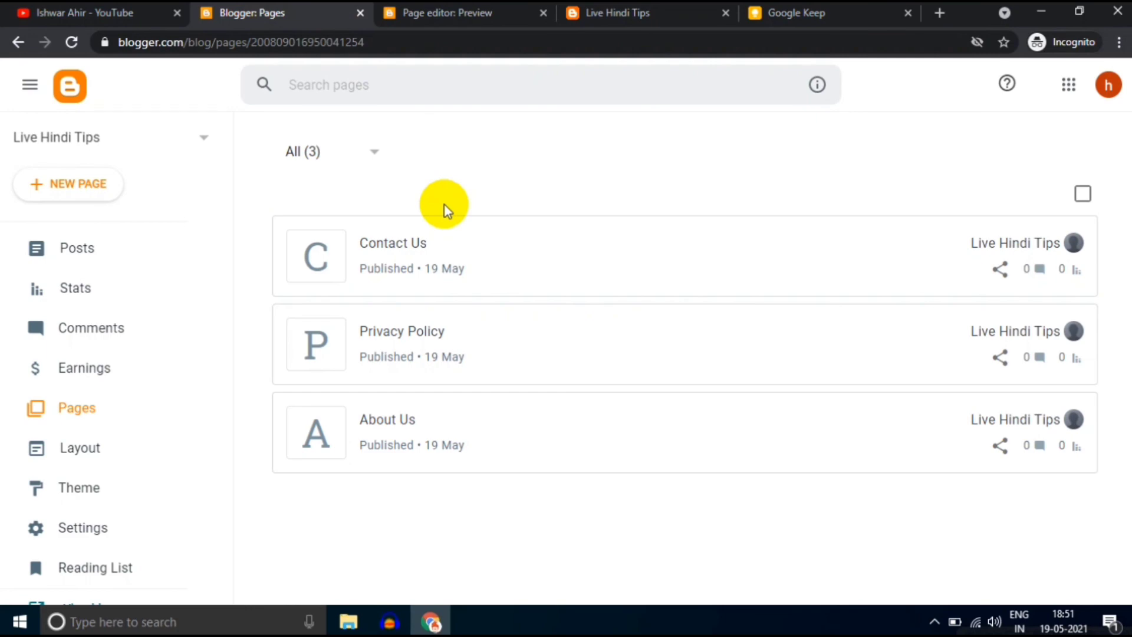
left_click(607, 18)
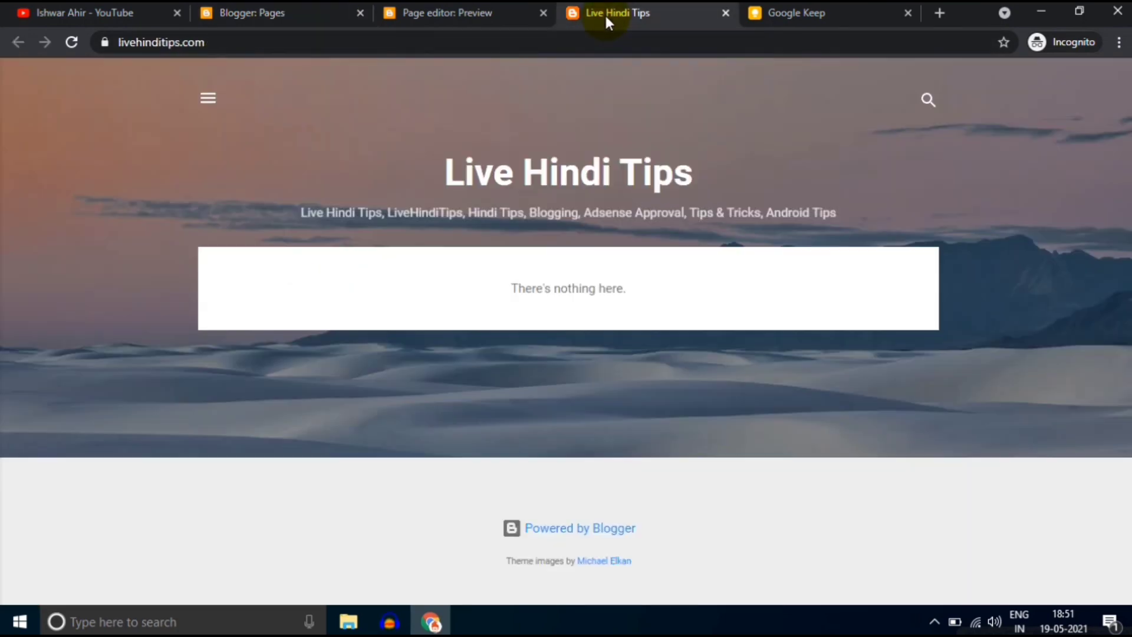
Step: View the Terms and Conditions note in Google Keep, close it, and return to the Blogger page list
left_click(788, 8)
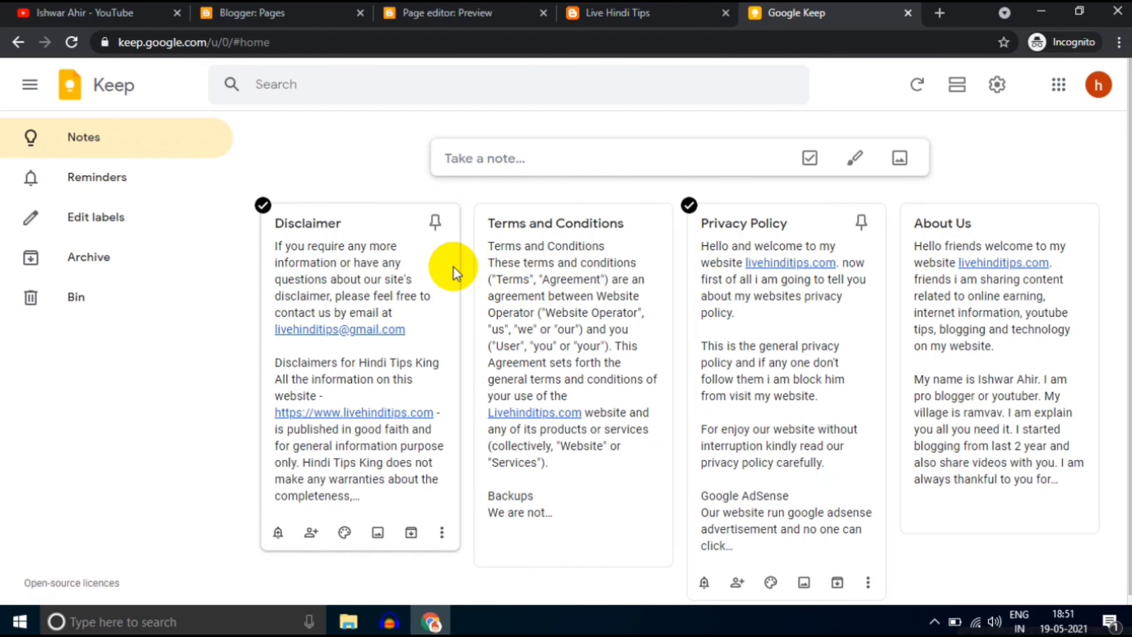
left_click(523, 265)
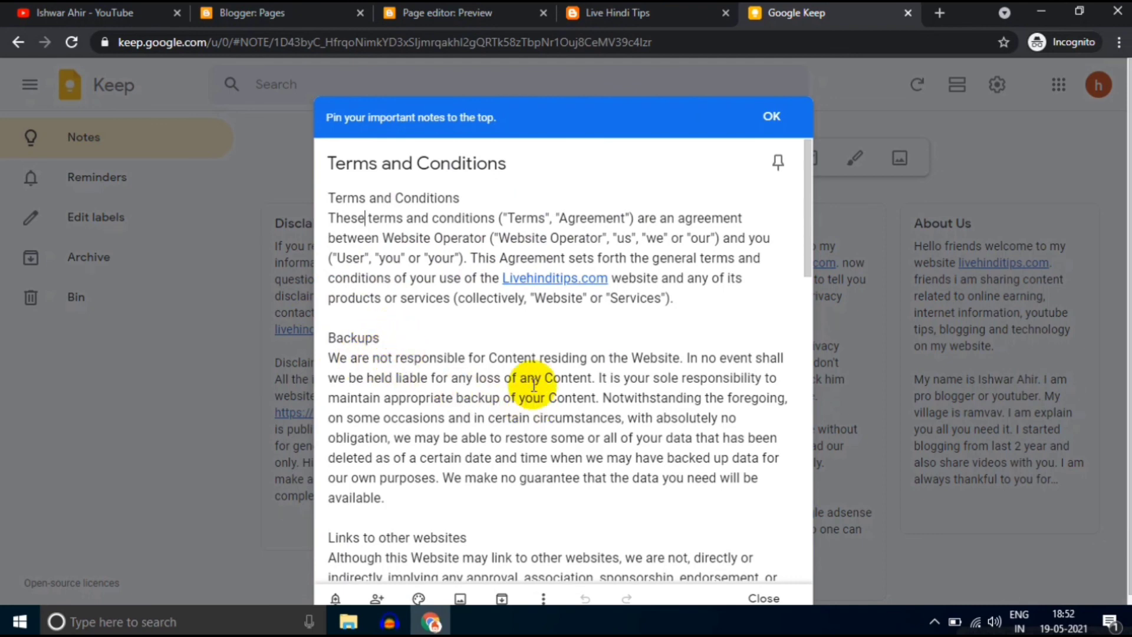
left_click(761, 598)
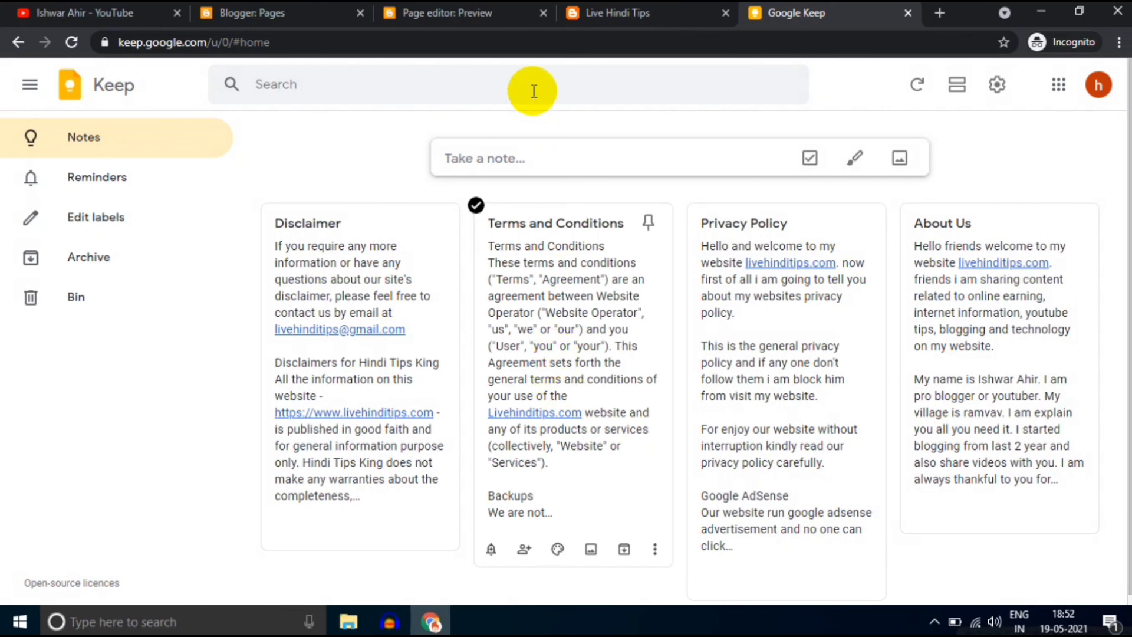
left_click(295, 12)
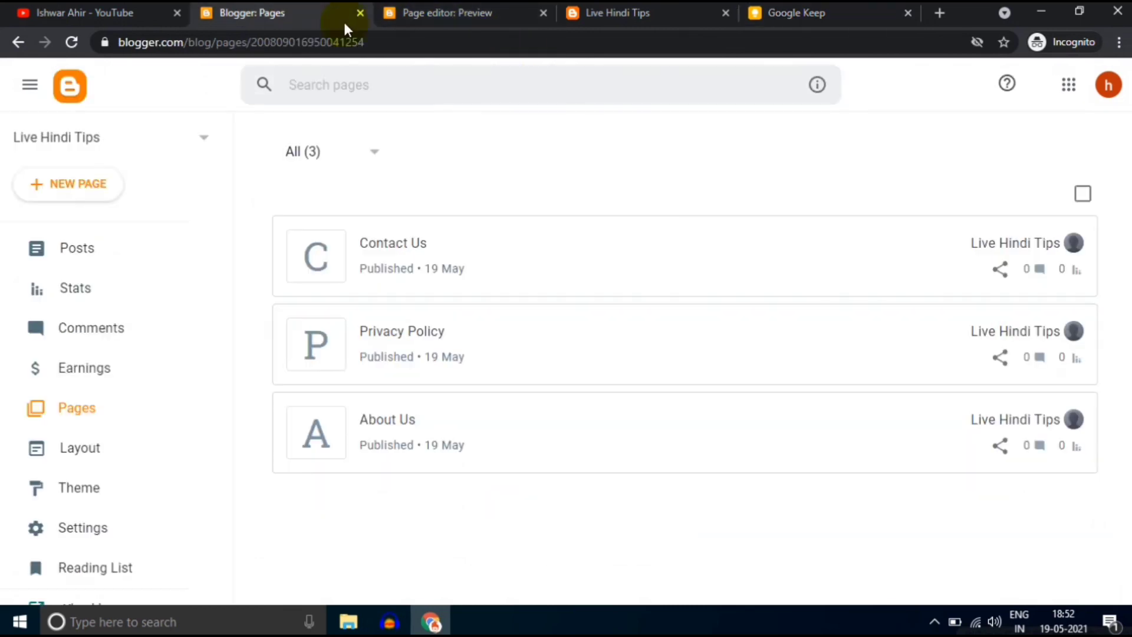